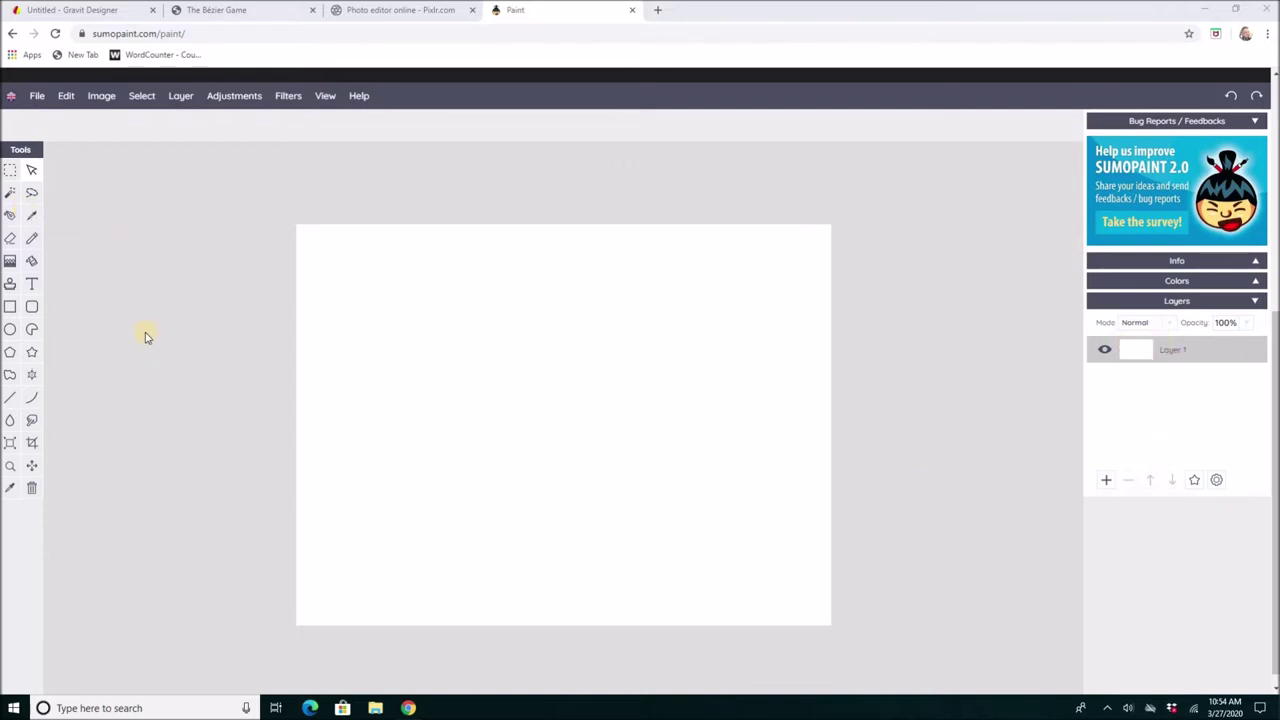
# Fill Layer 1 with a diagonal dark-blue-to-black gradient across the whole canvas.
pyautogui.click(9, 262)
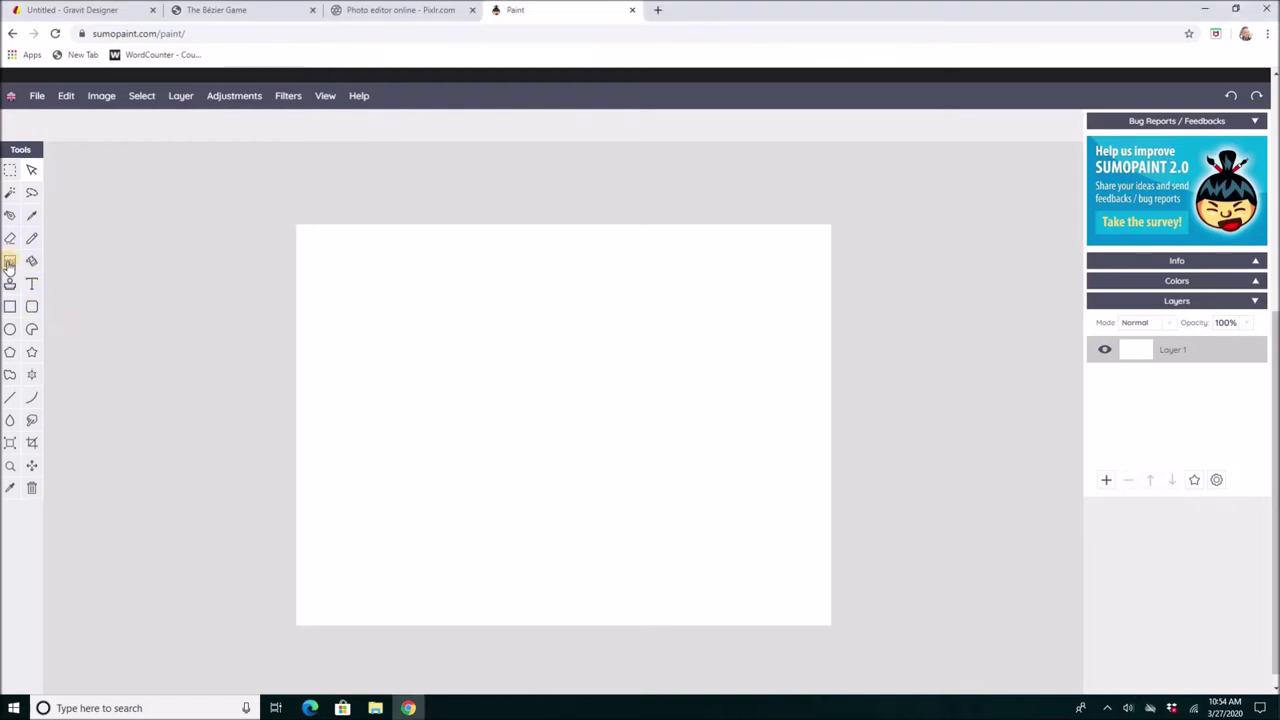
pyautogui.click(9, 263)
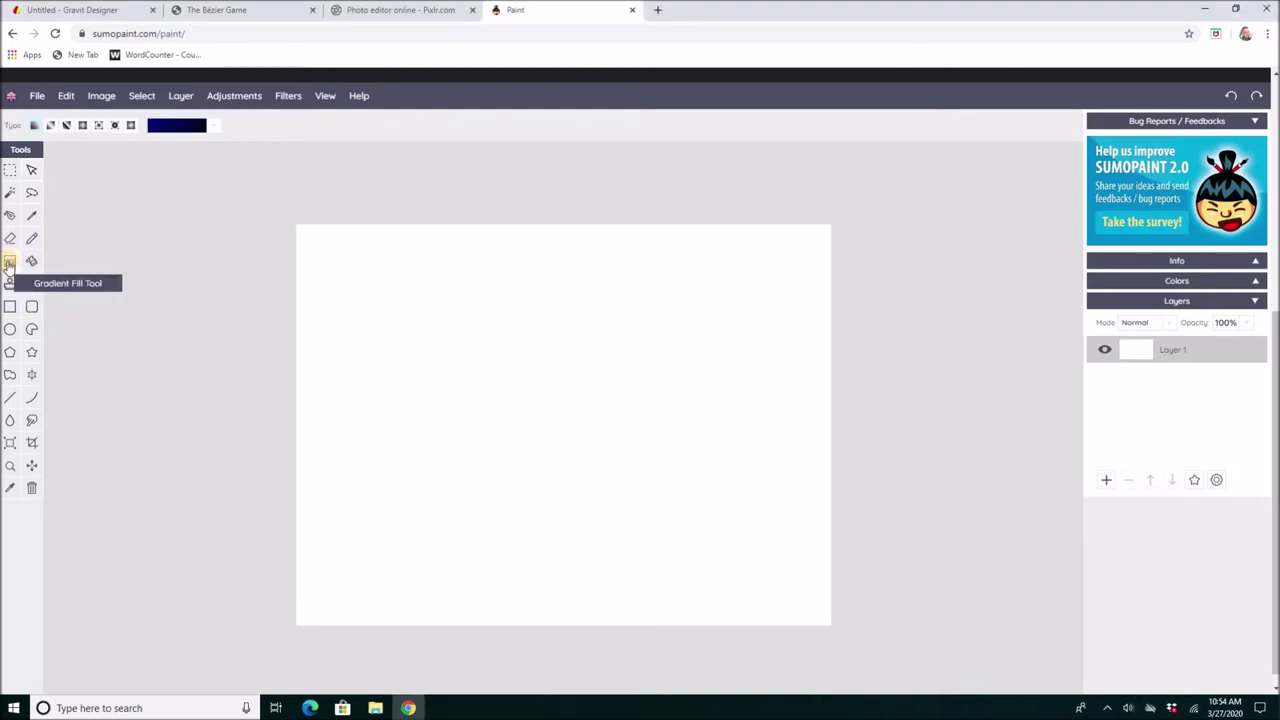
pyautogui.click(51, 126)
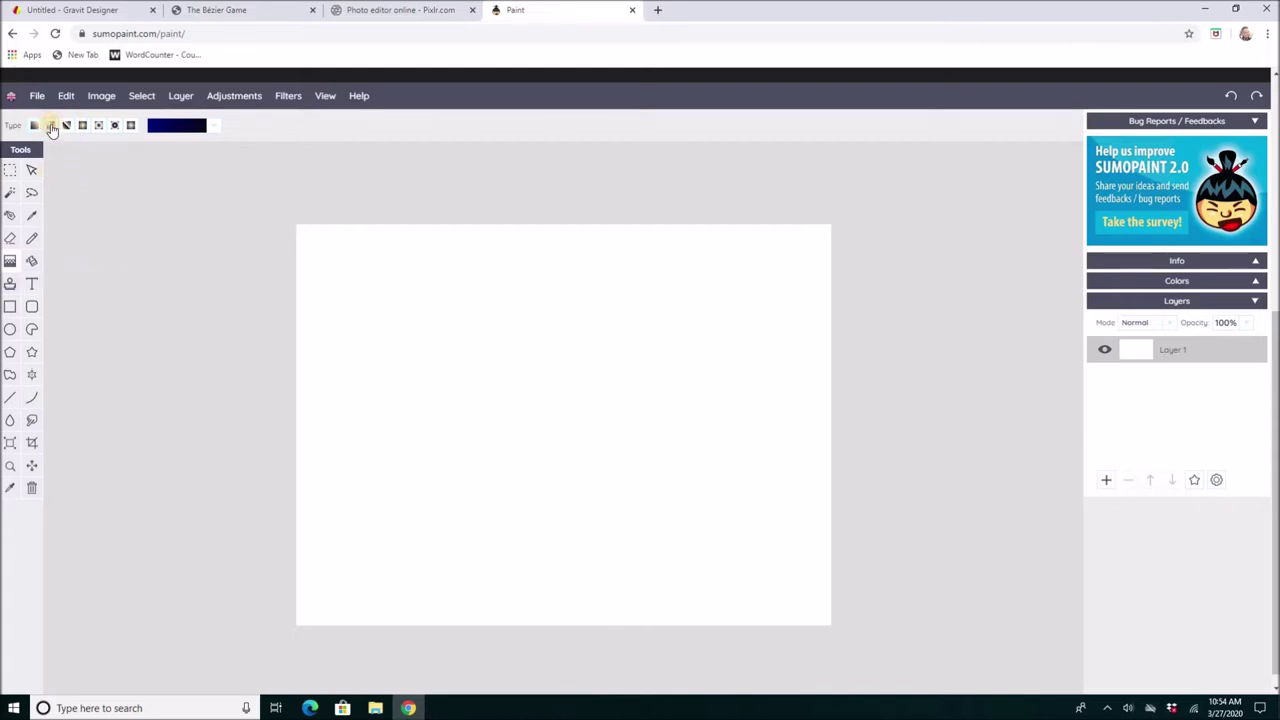
pyautogui.click(175, 128)
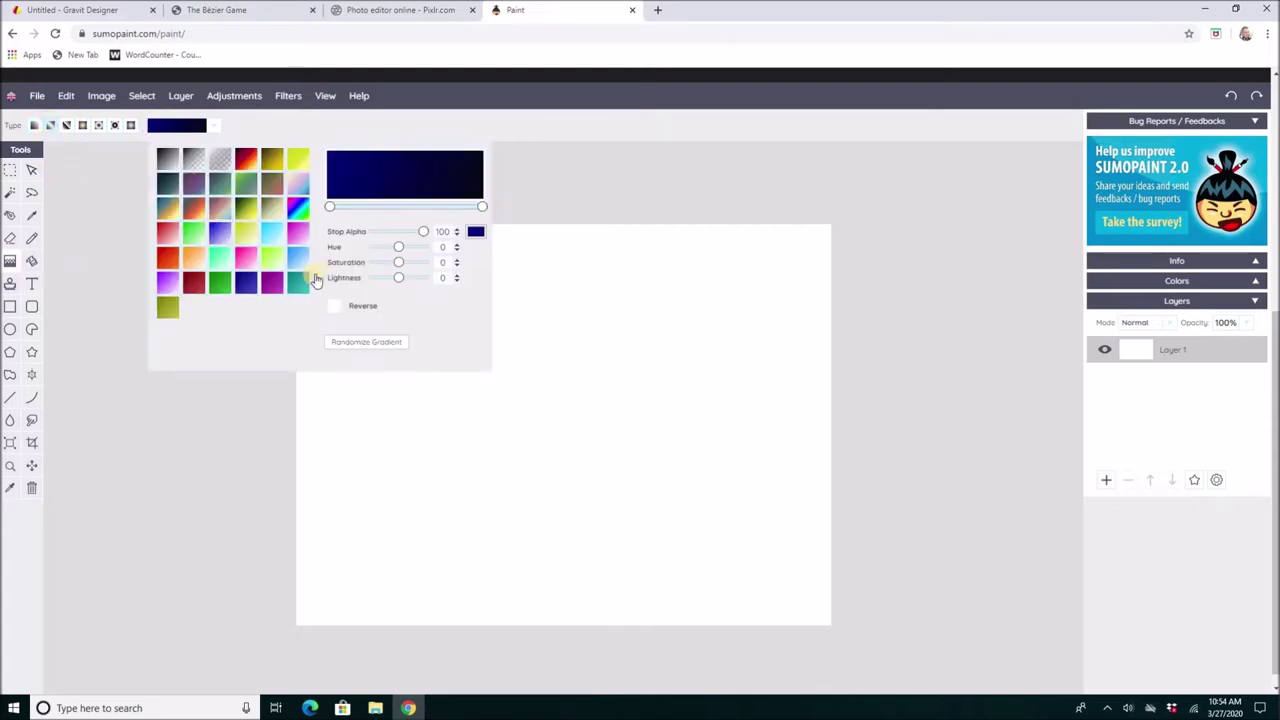
pyautogui.click(542, 290)
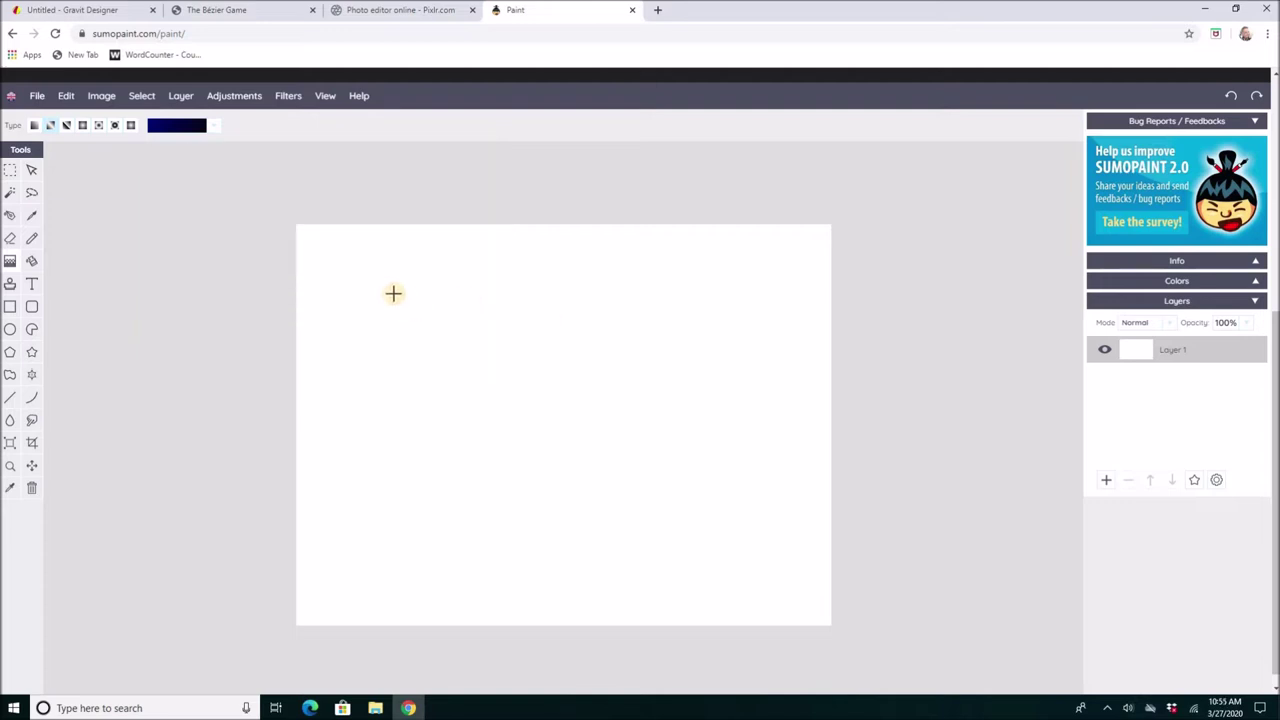
pyautogui.moveTo(393, 294); pyautogui.dragTo(472, 378)
pyautogui.moveTo(601, 478); pyautogui.dragTo(777, 596)
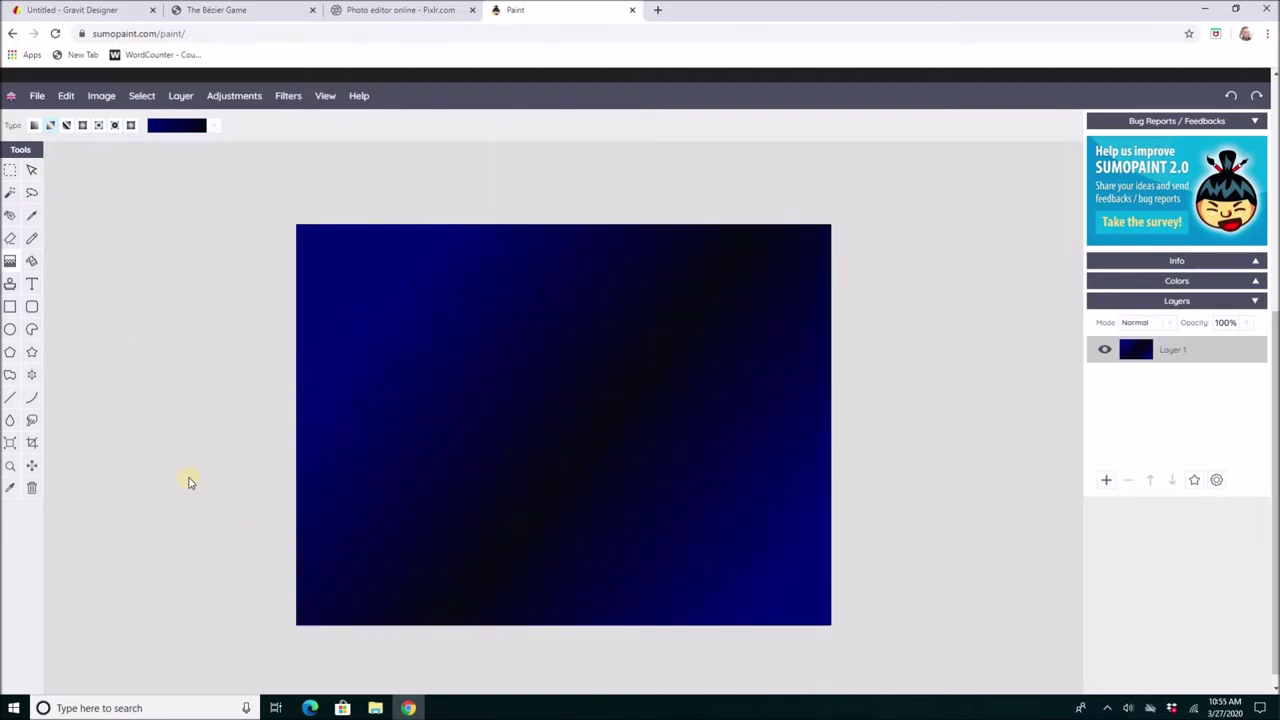
pyautogui.click(33, 172)
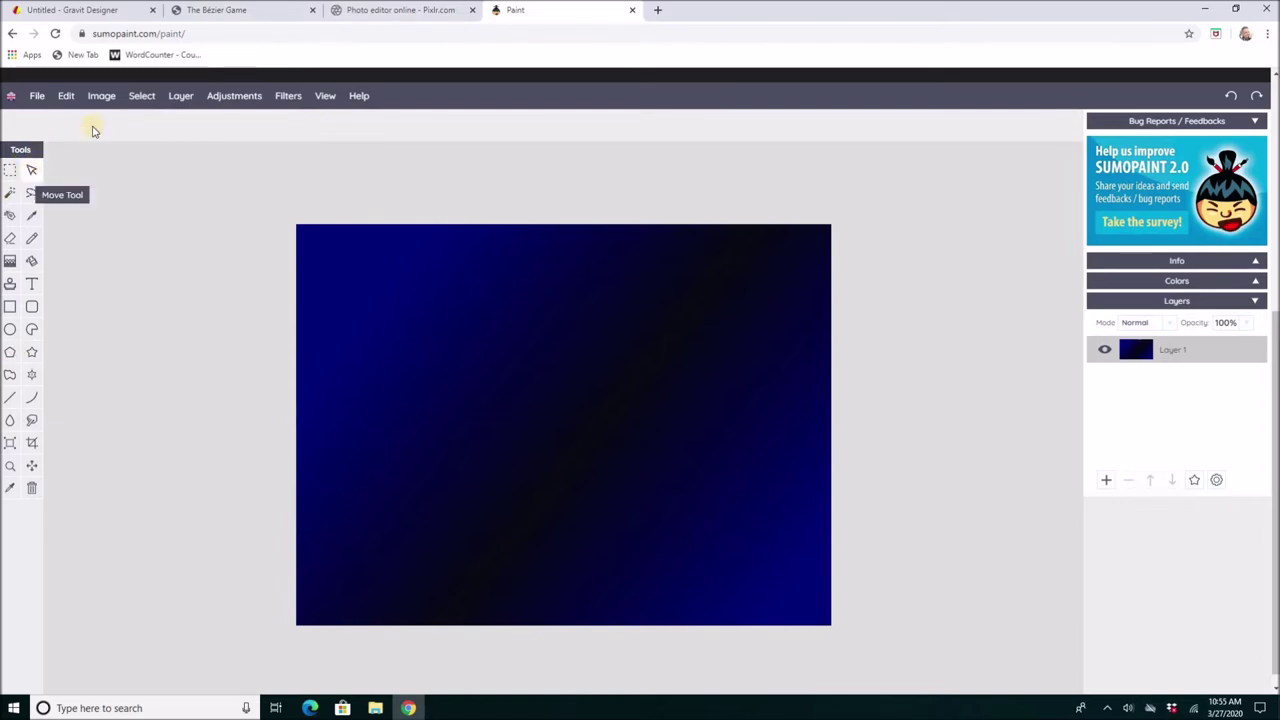
# Apply a Noise filter at strength 34 over the gradient background.
pyautogui.click(287, 99)
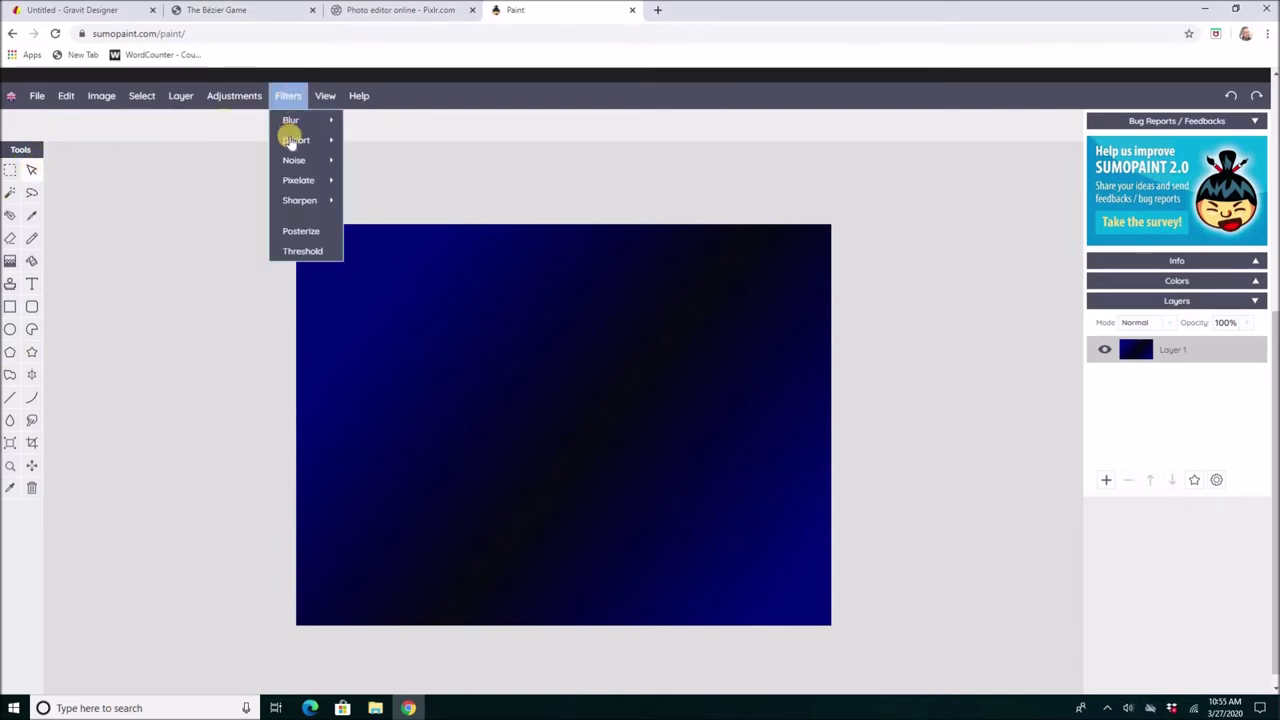
pyautogui.moveTo(295, 162)
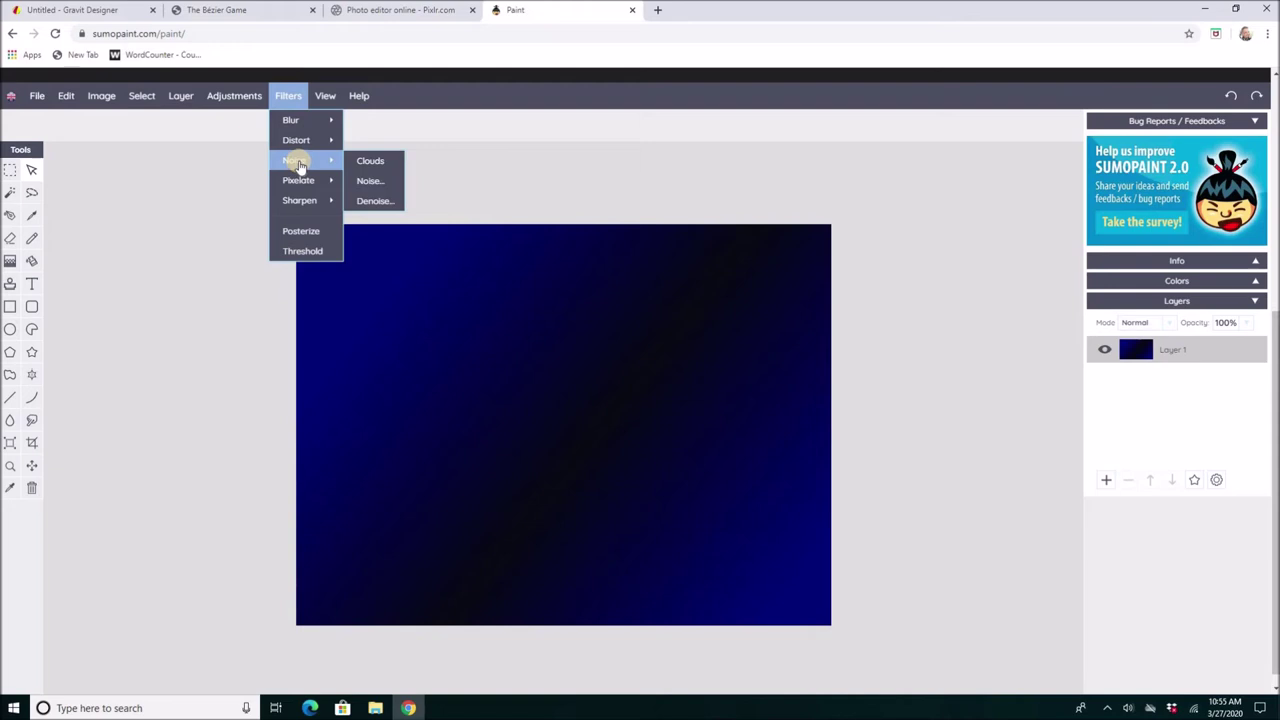
pyautogui.click(371, 187)
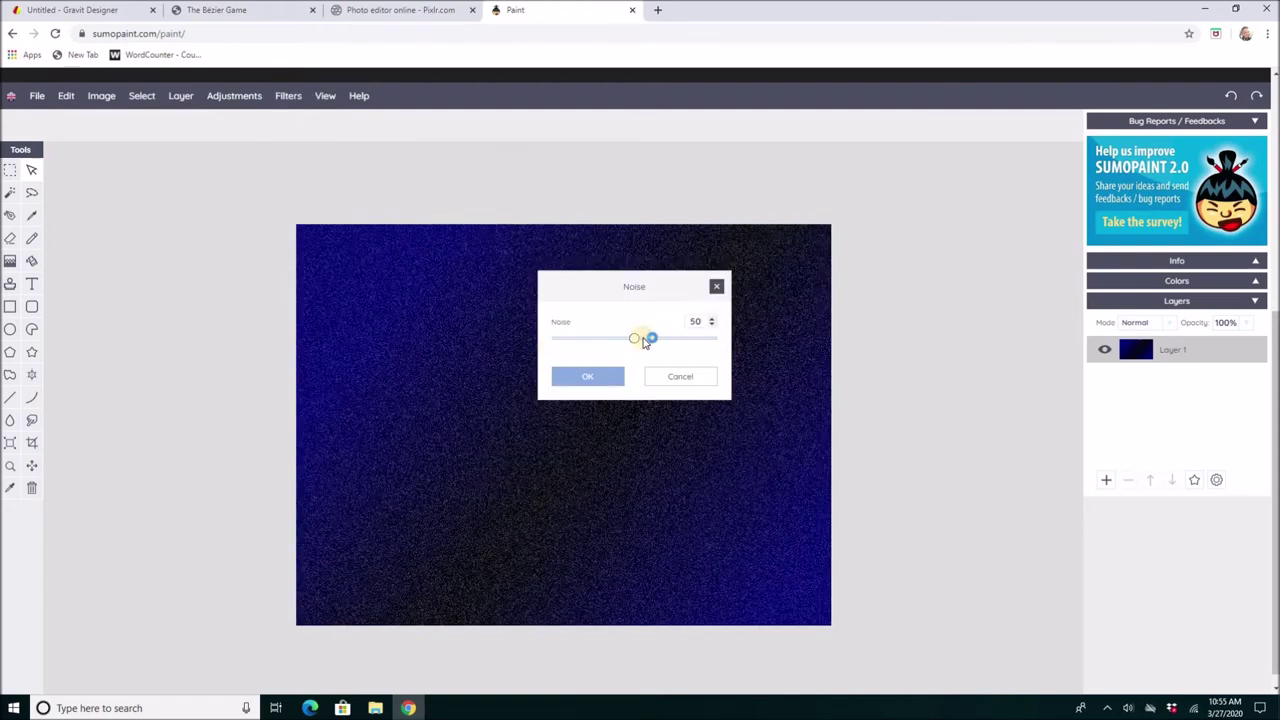
pyautogui.moveTo(649, 337); pyautogui.dragTo(612, 345)
pyautogui.click(586, 380)
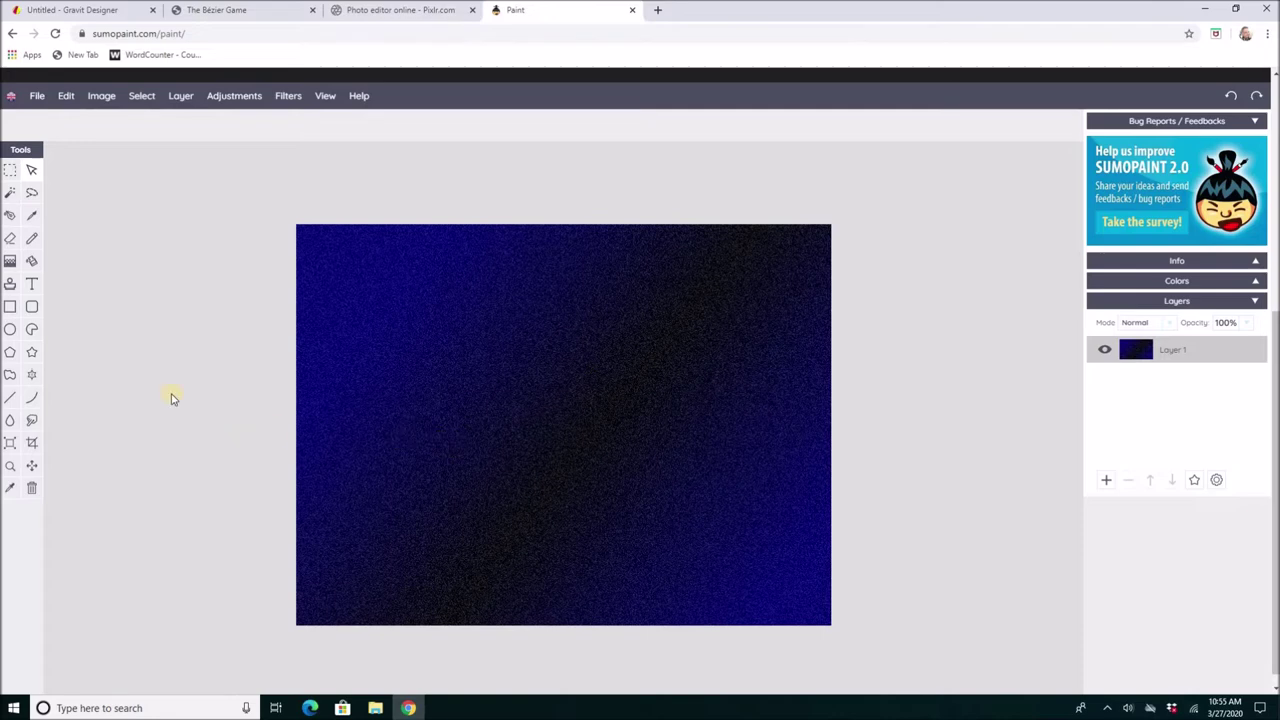
# Draw an elliptical selection near the canvas's upper left.
pyautogui.click(11, 177)
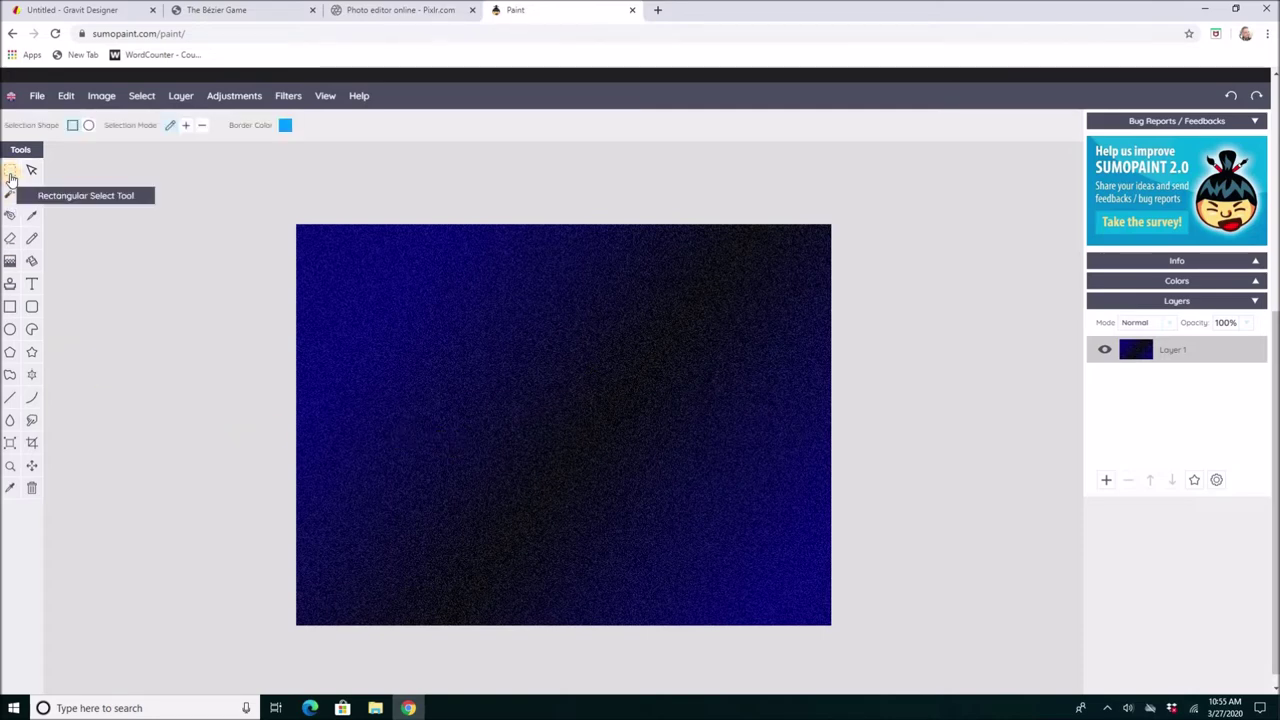
pyautogui.click(91, 128)
pyautogui.moveTo(443, 337)
pyautogui.mouseDown()
pyautogui.moveTo(475, 380)
pyautogui.moveTo(540, 414)
pyautogui.moveTo(529, 414)
pyautogui.mouseUp()
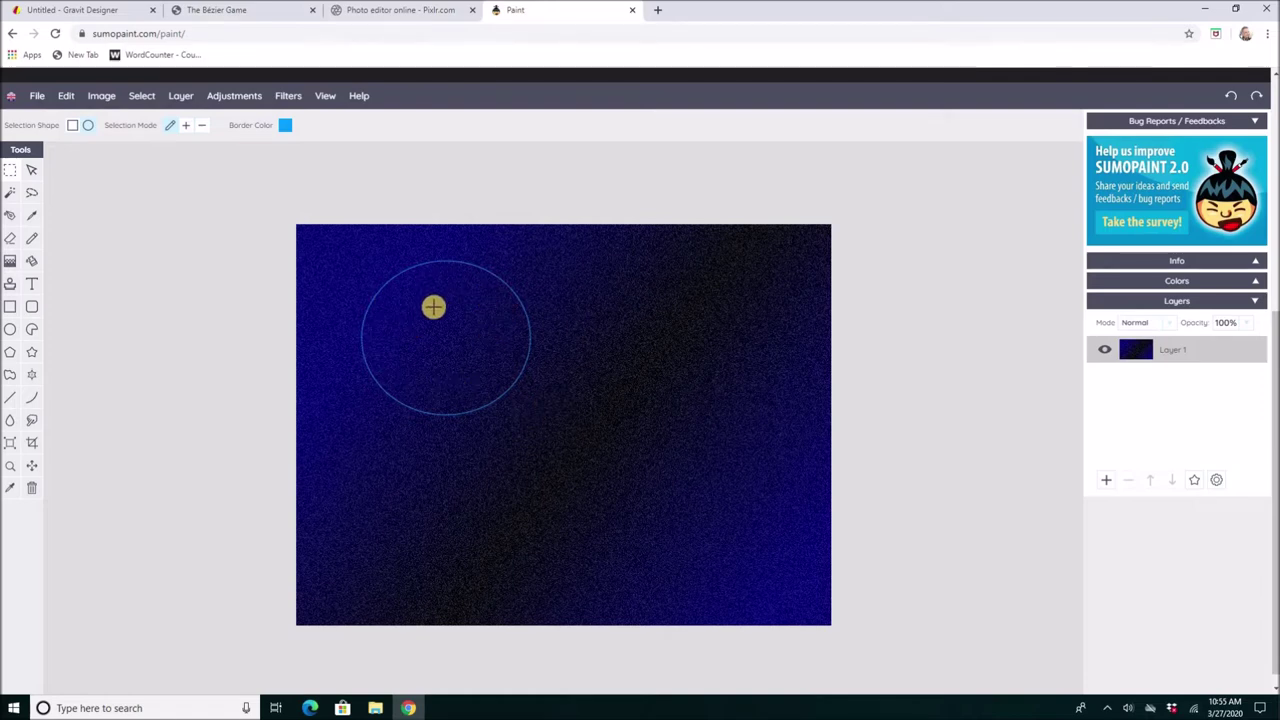
# Fill the oval with a radial blue-orange-yellow gradient.
pyautogui.click(9, 262)
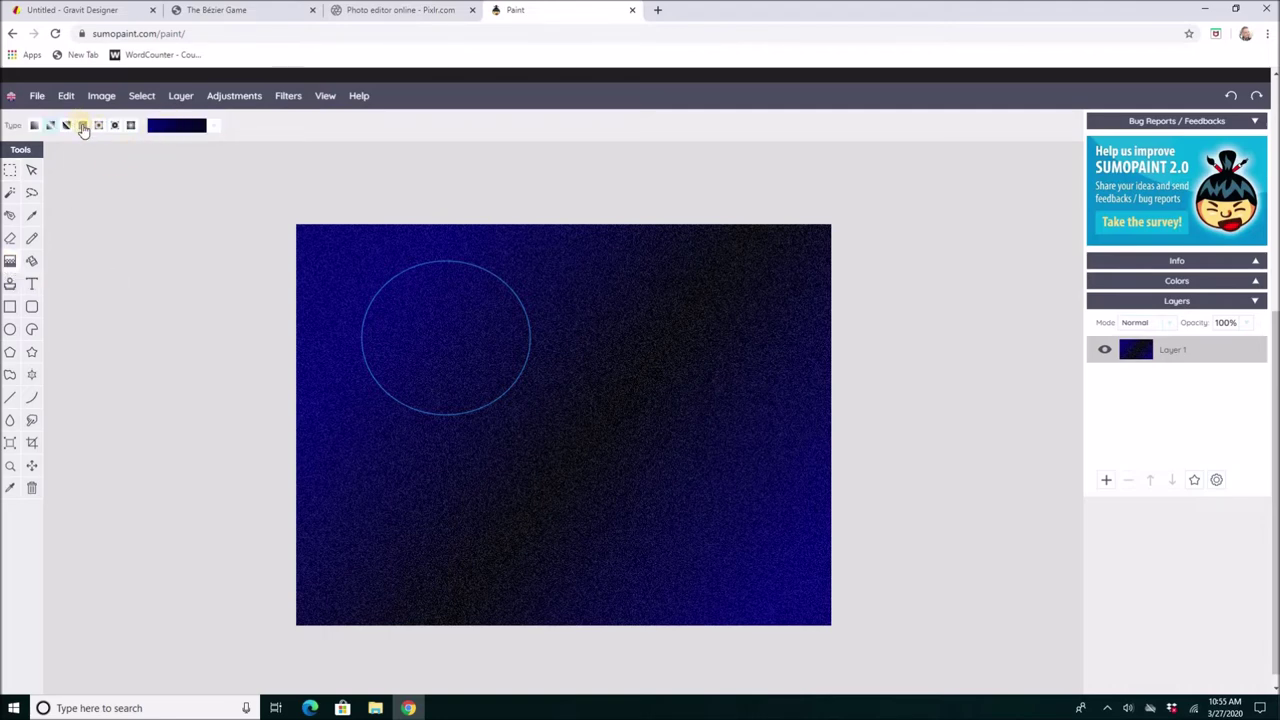
pyautogui.click(165, 127)
pyautogui.click(167, 207)
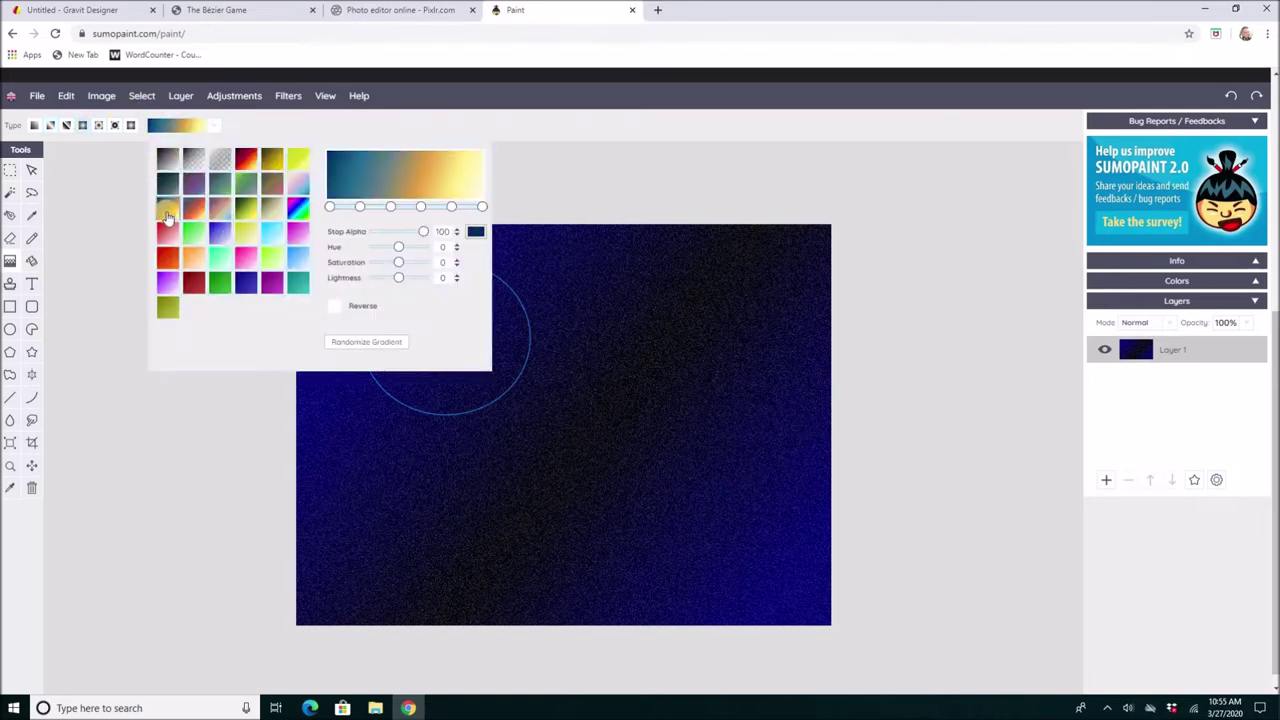
pyautogui.click(510, 329)
pyautogui.moveTo(417, 300); pyautogui.dragTo(534, 397)
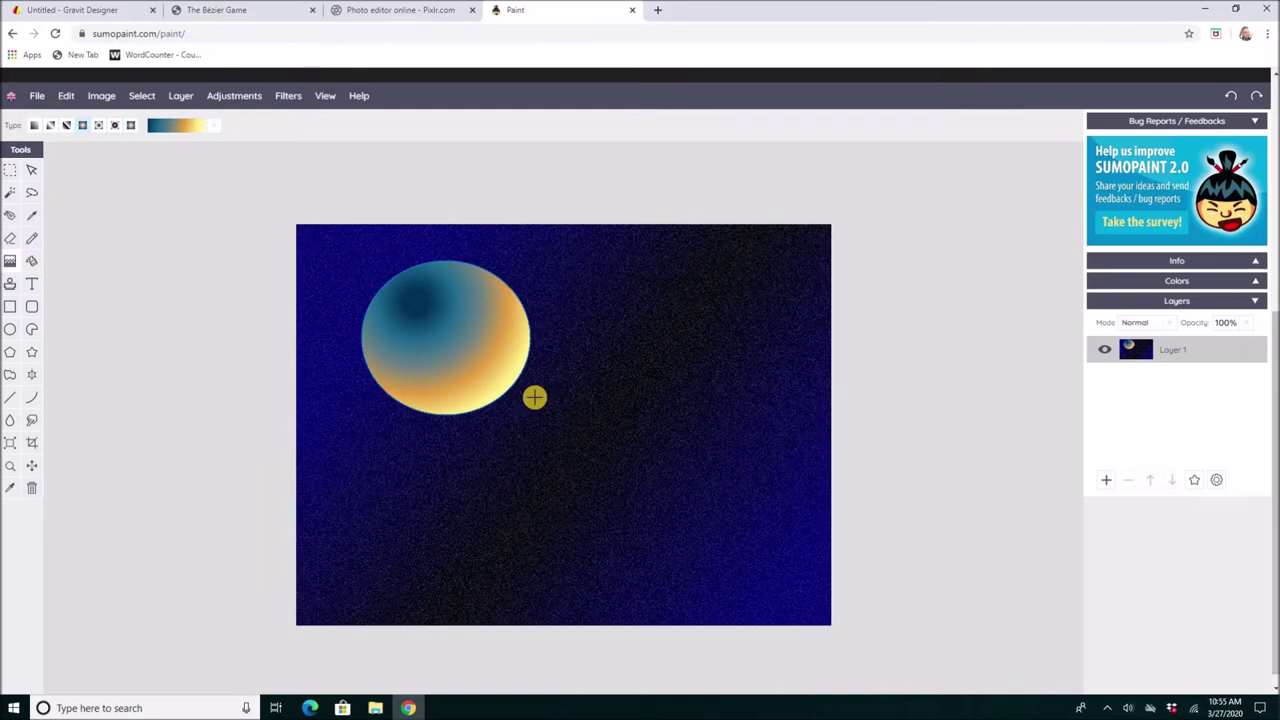
pyautogui.click(30, 170)
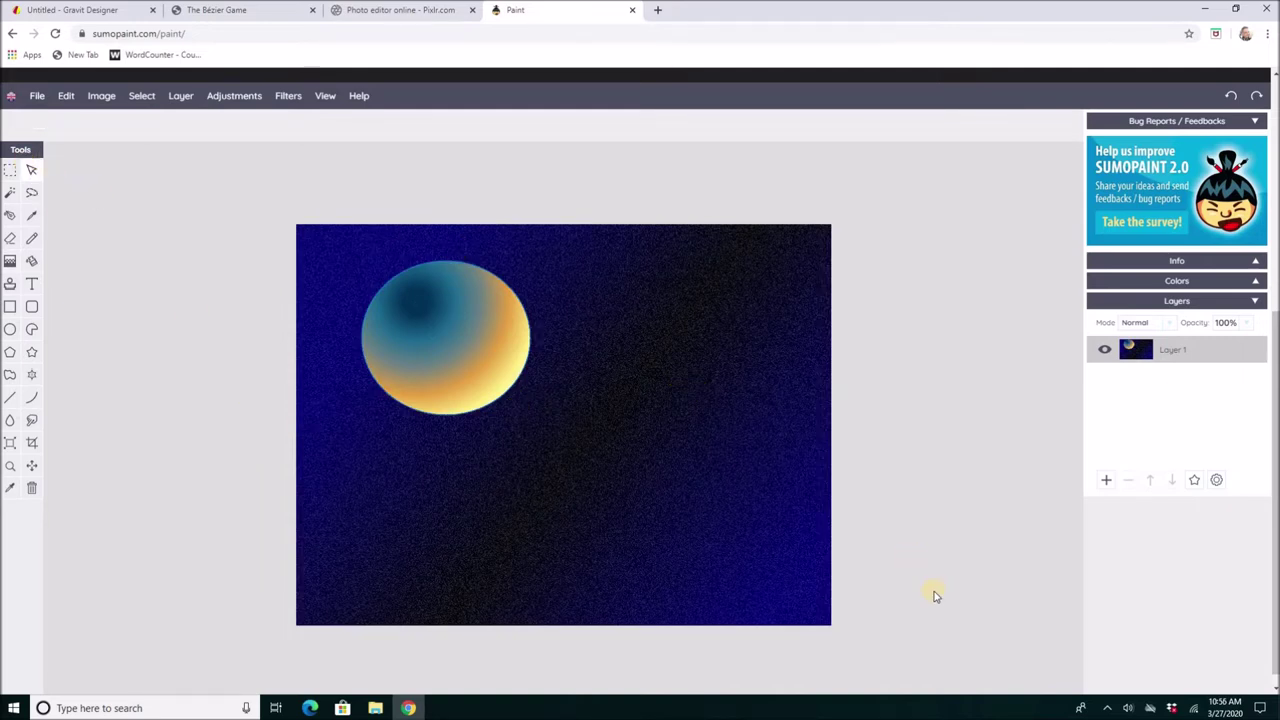
# Add Layer 2 and fill it with a grey Clouds texture.
pyautogui.click(1107, 484)
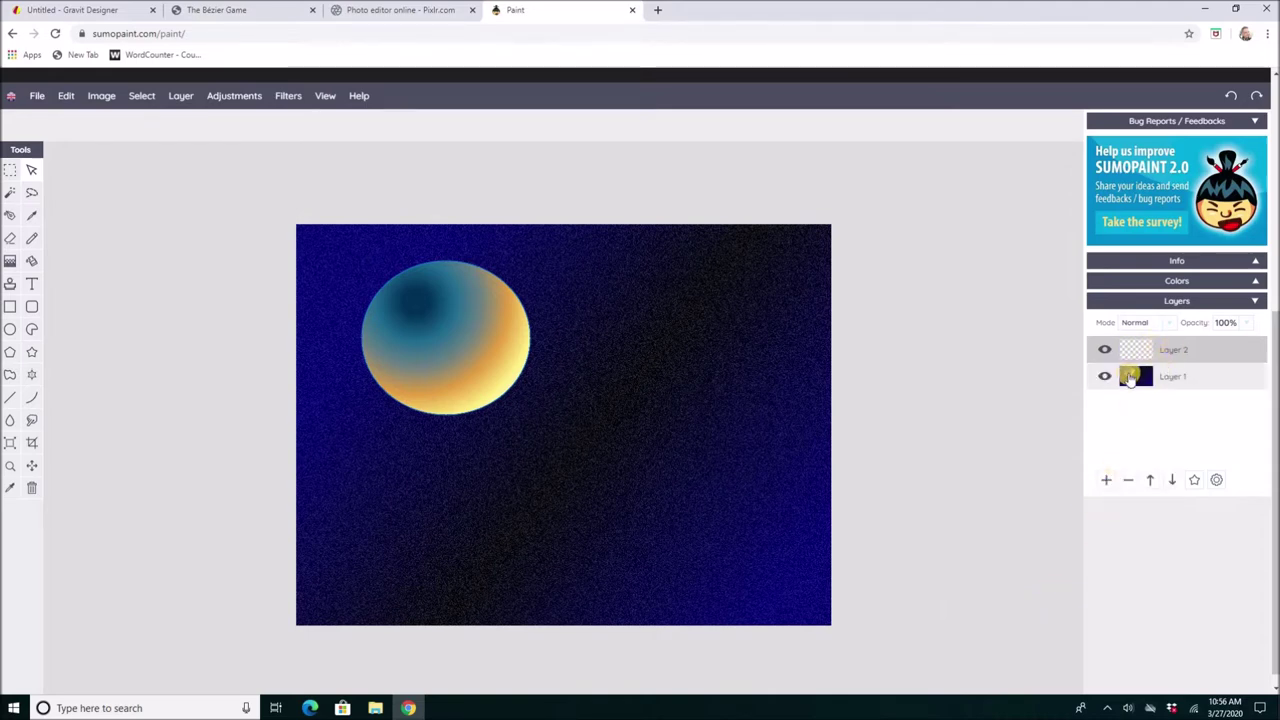
pyautogui.doubleClick(1168, 349)
pyautogui.click(1136, 352)
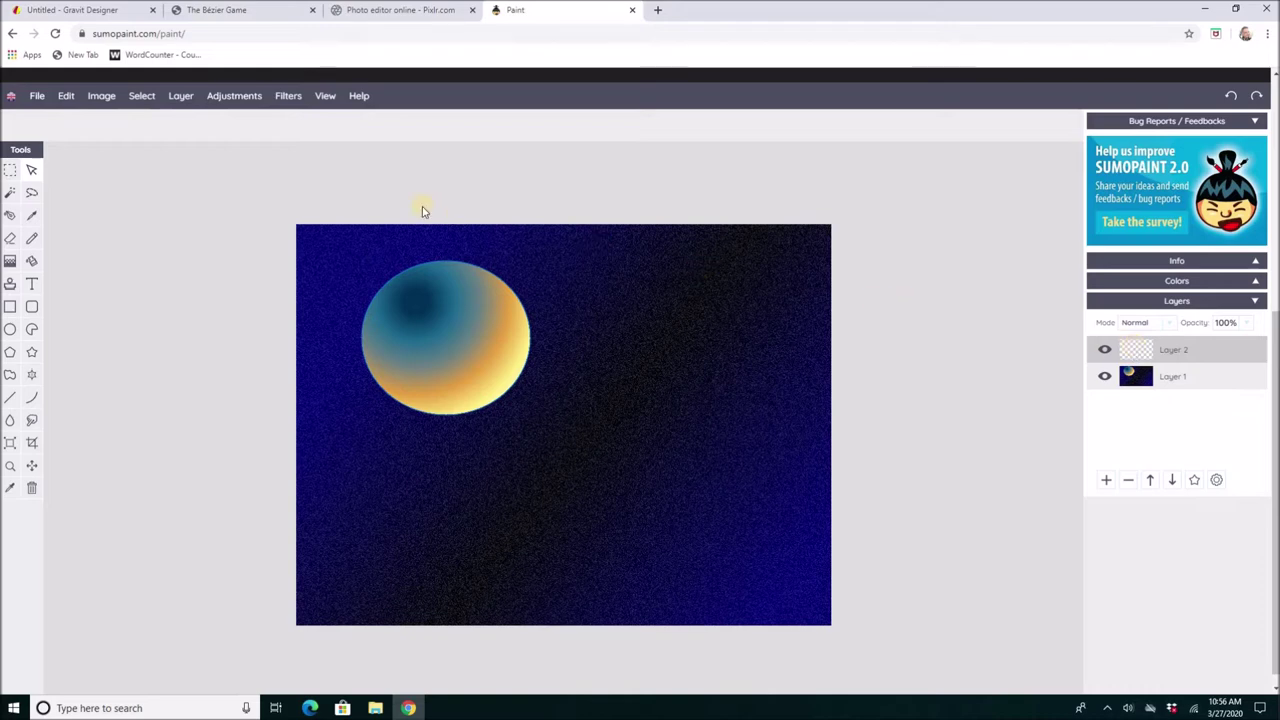
pyautogui.click(288, 96)
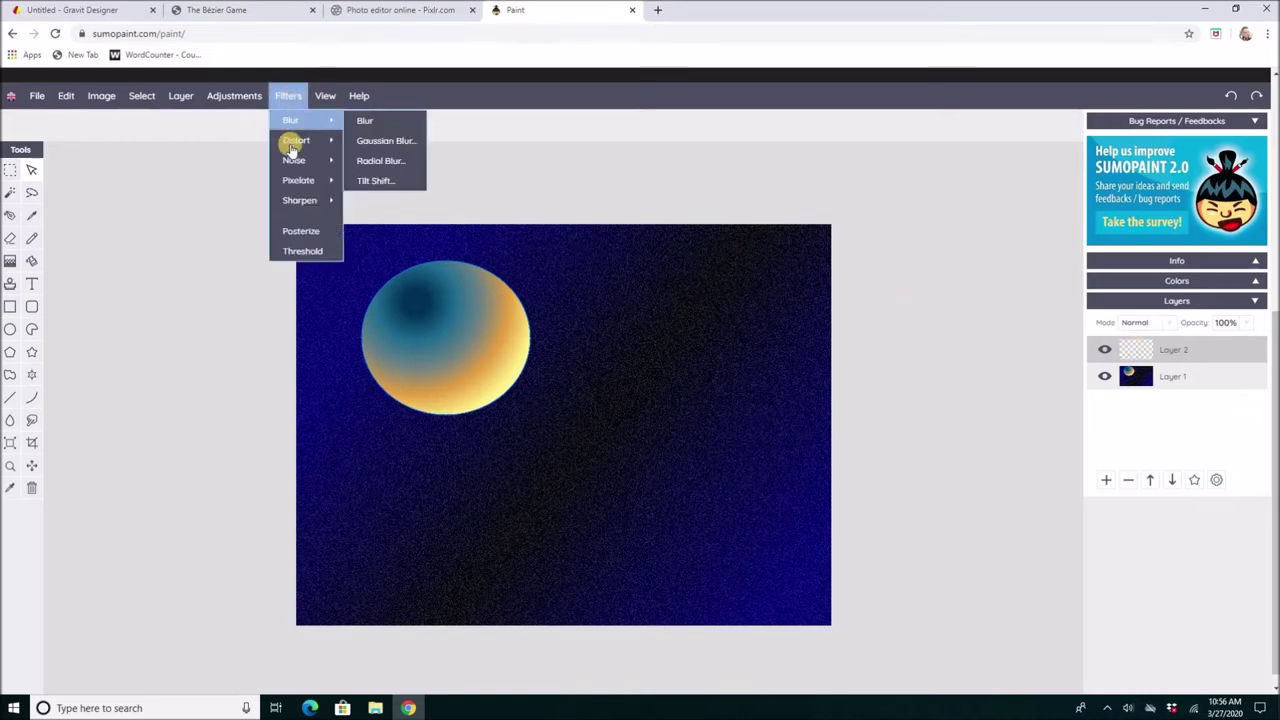
pyautogui.moveTo(292, 163)
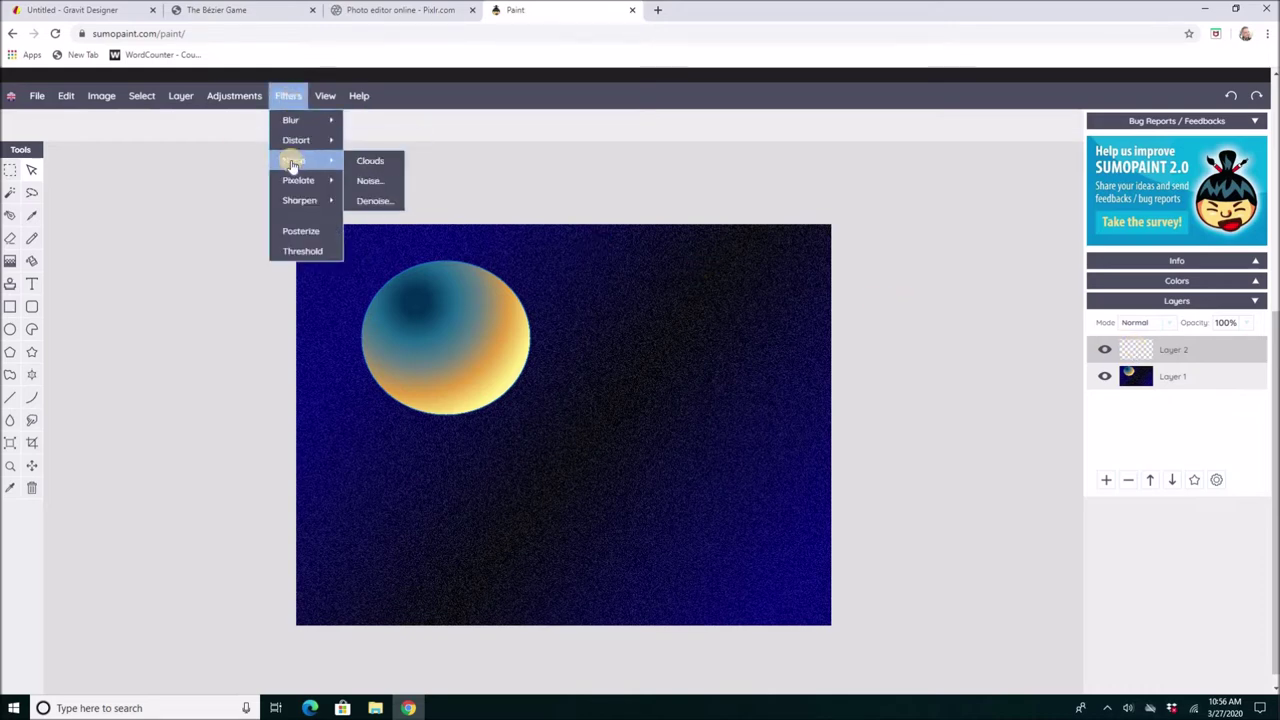
pyautogui.click(381, 166)
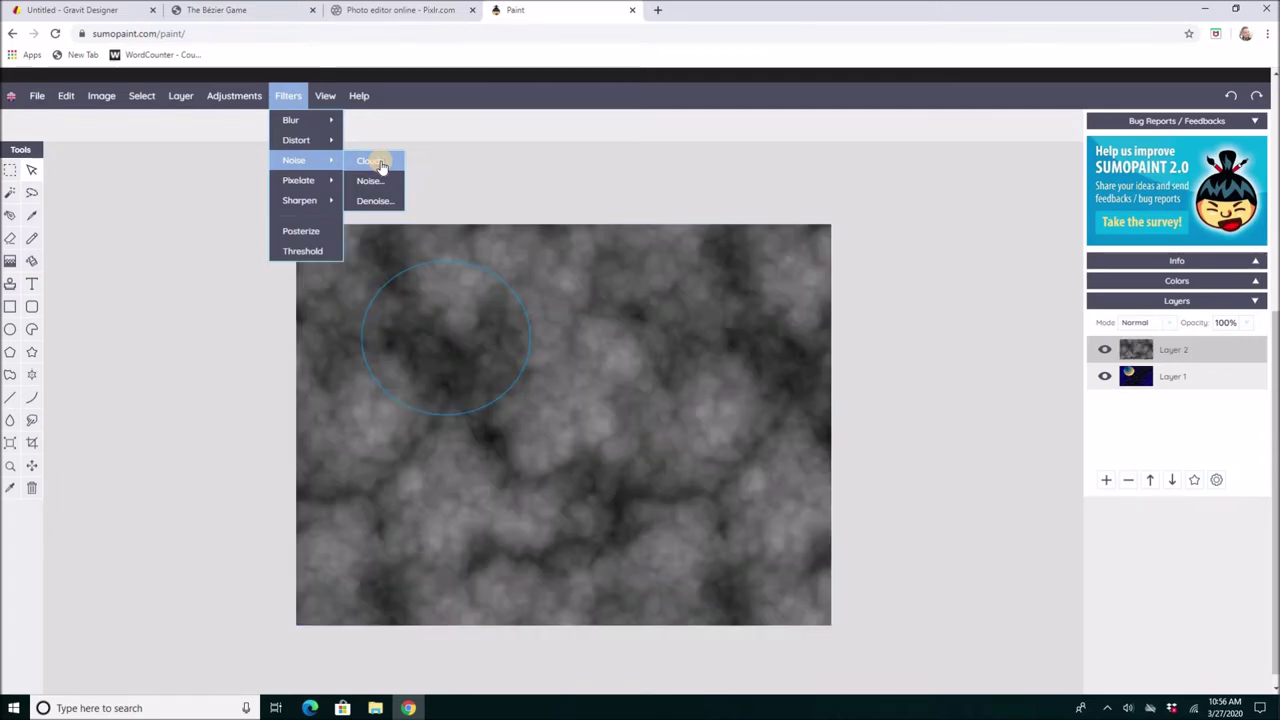
pyautogui.click(452, 241)
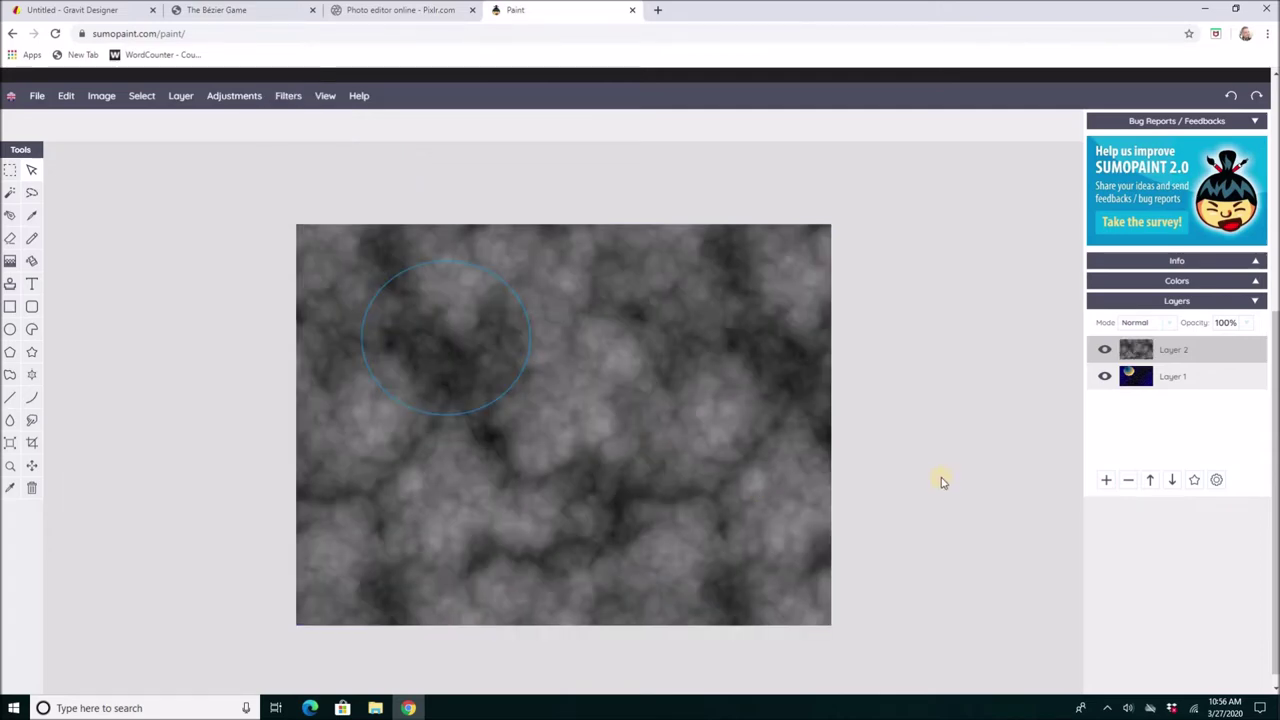
# Toggle Layer 2's visibility off and on to compare the clouds with the ball.
pyautogui.click(1127, 348)
pyautogui.click(1105, 352)
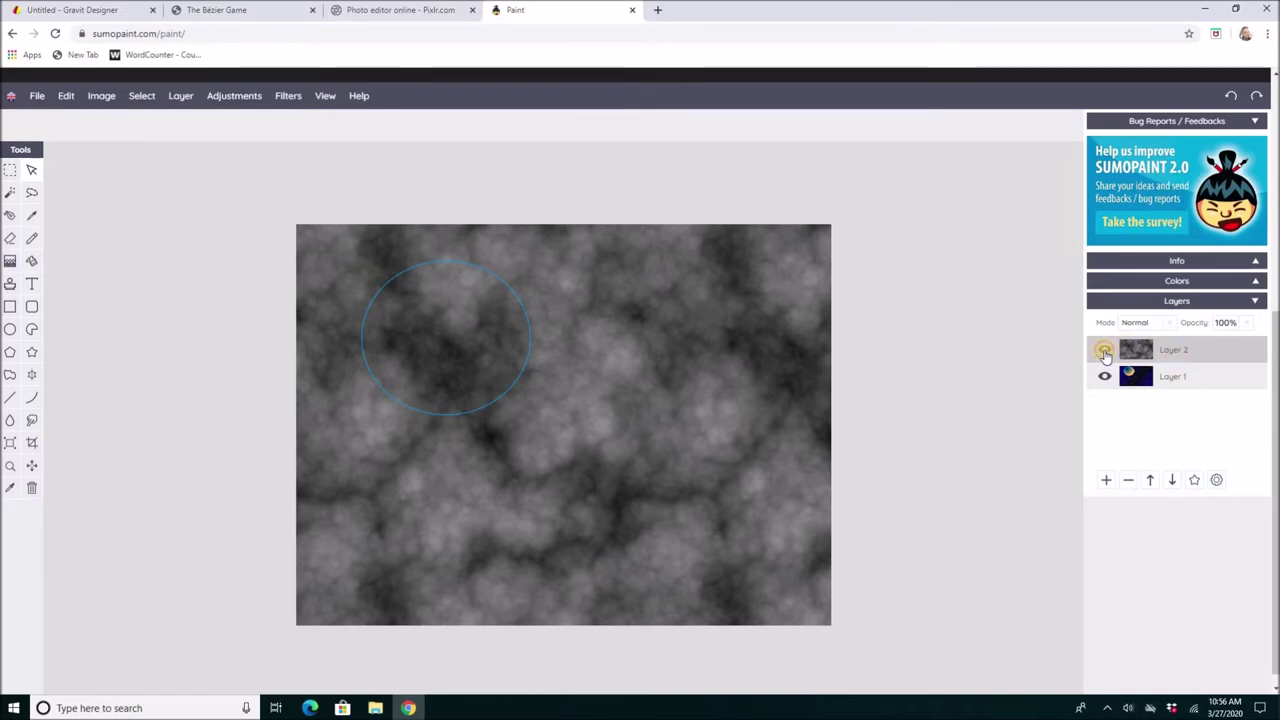
pyautogui.click(1105, 352)
pyautogui.click(1105, 352)
pyautogui.click(1105, 352)
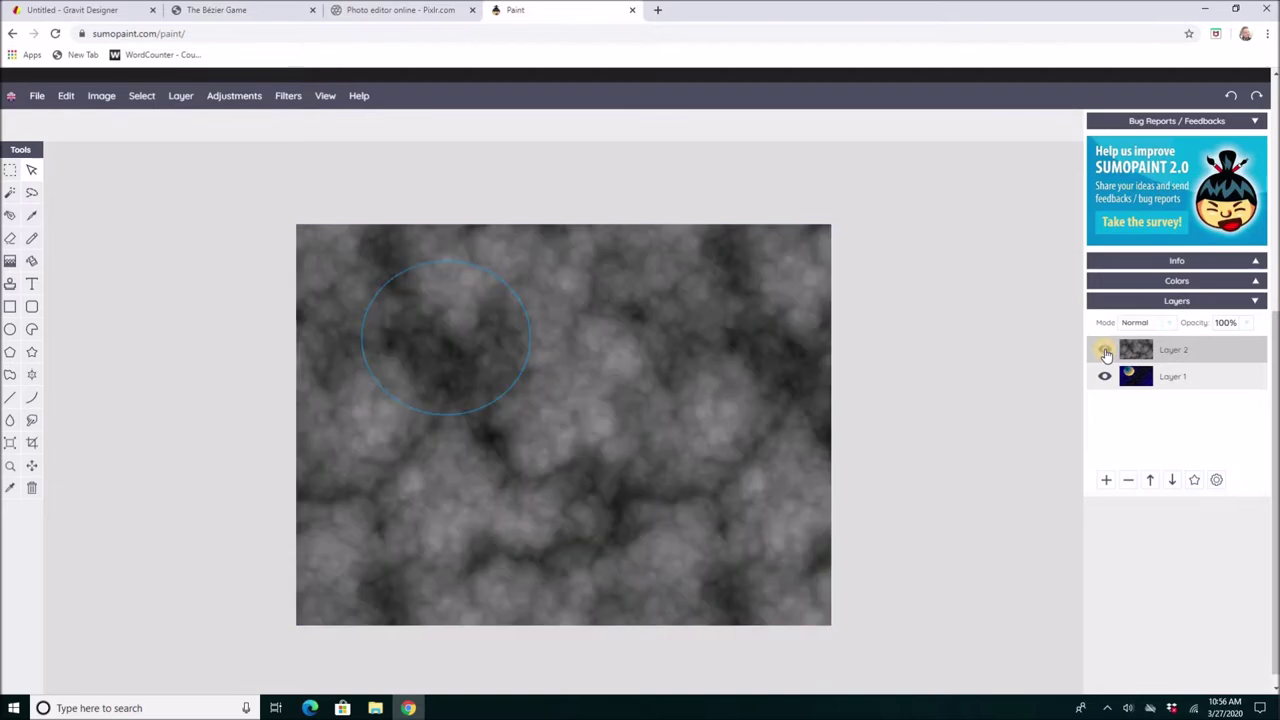
pyautogui.click(1235, 323)
# Set the clouds layer to 26% opacity and paint a six-armed symmetric star with curved strokes.
pyautogui.moveTo(1248, 326); pyautogui.dragTo(1209, 347)
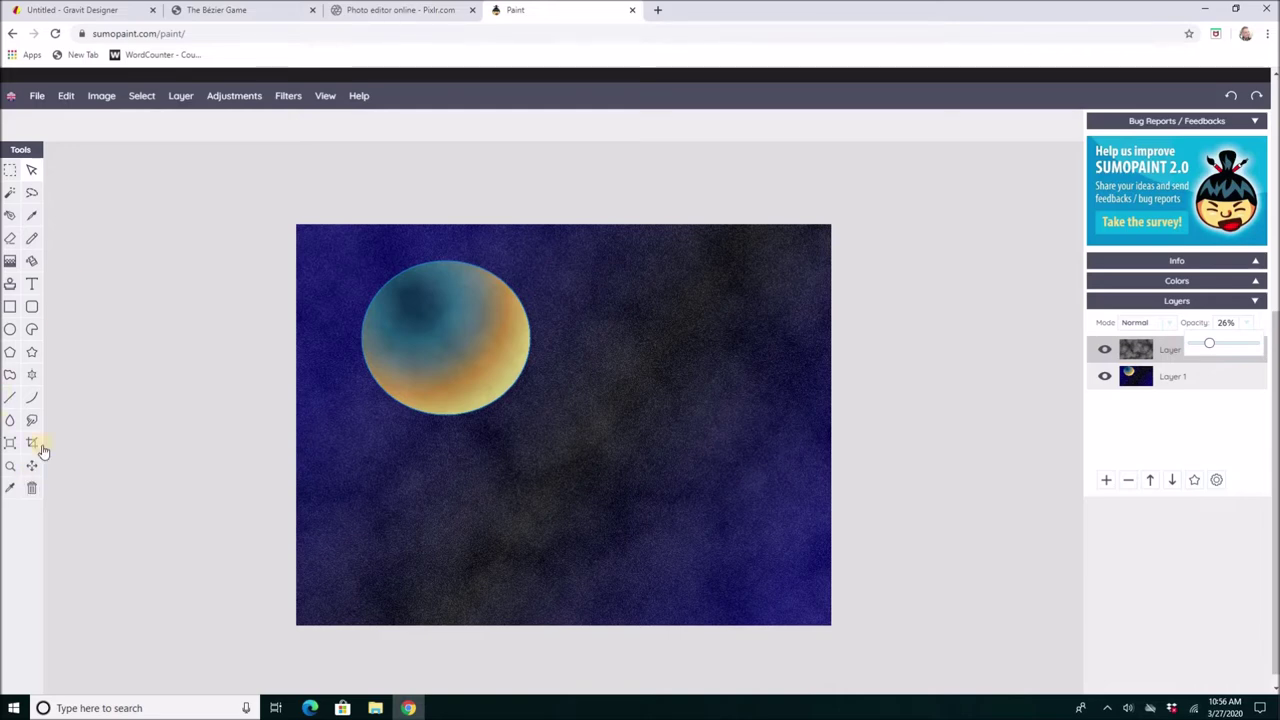
pyautogui.click(32, 374)
pyautogui.moveTo(491, 354); pyautogui.dragTo(591, 440)
pyautogui.moveTo(727, 463)
pyautogui.mouseDown()
pyautogui.moveTo(739, 329)
pyautogui.moveTo(610, 348)
pyautogui.moveTo(571, 415)
pyautogui.moveTo(674, 407)
pyautogui.moveTo(527, 416)
pyautogui.mouseUp()
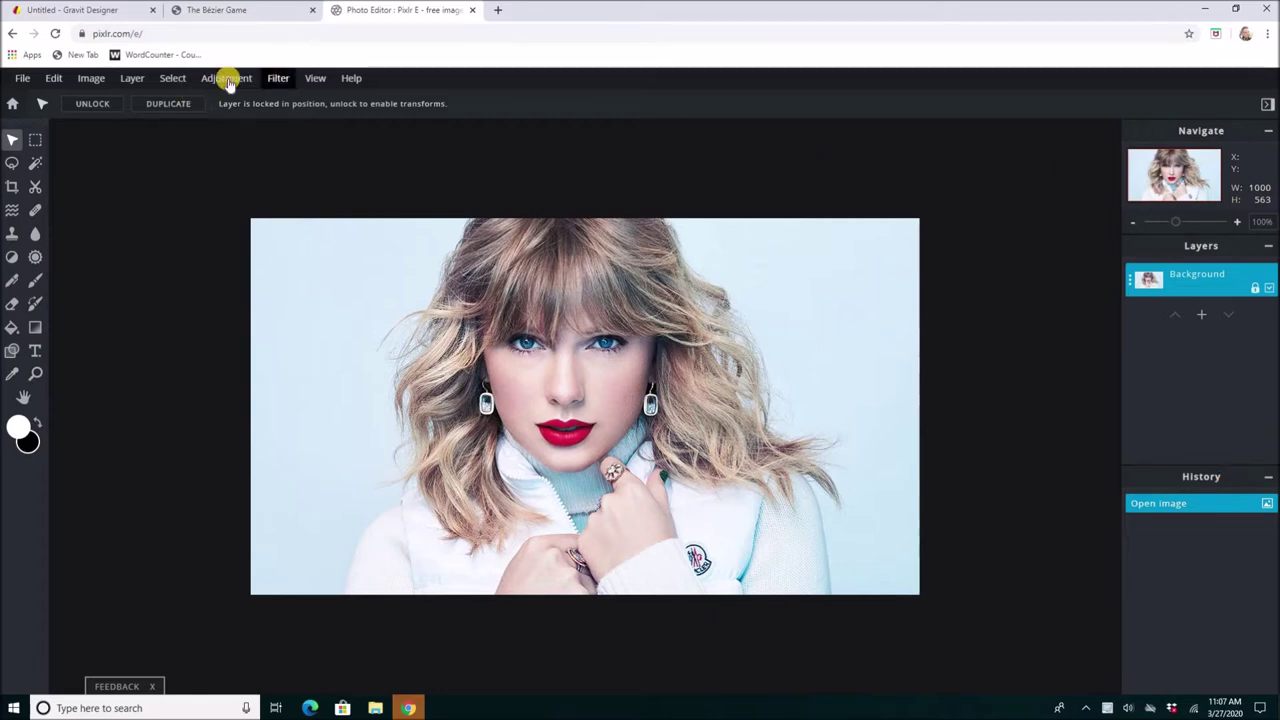
pyautogui.click(225, 80)
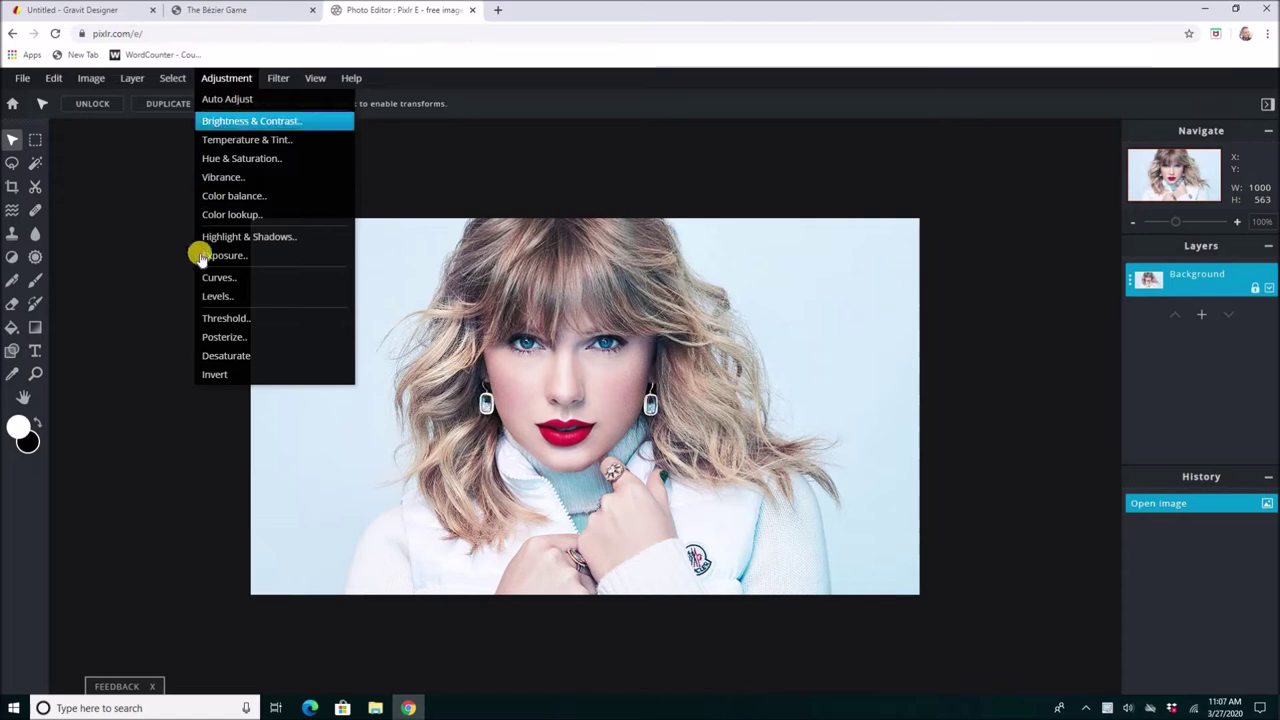
pyautogui.click(210, 318)
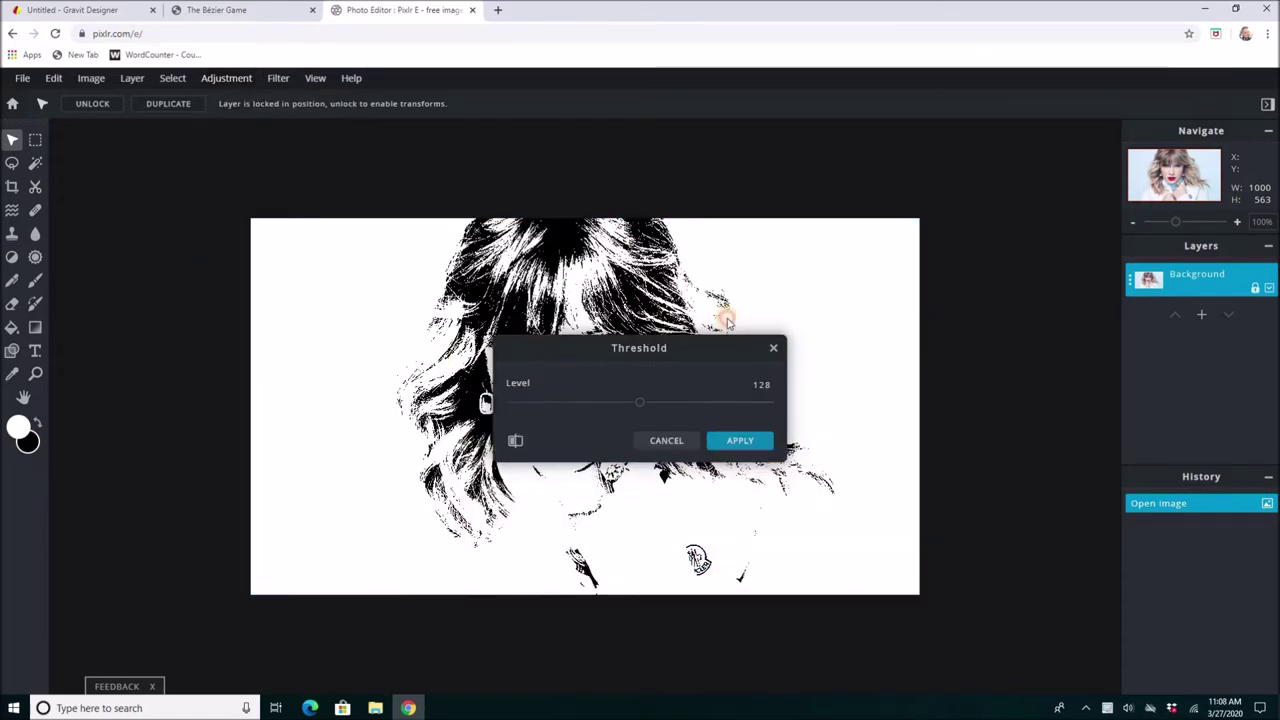
pyautogui.moveTo(551, 345); pyautogui.dragTo(864, 261)
pyautogui.moveTo(954, 305); pyautogui.dragTo(909, 305)
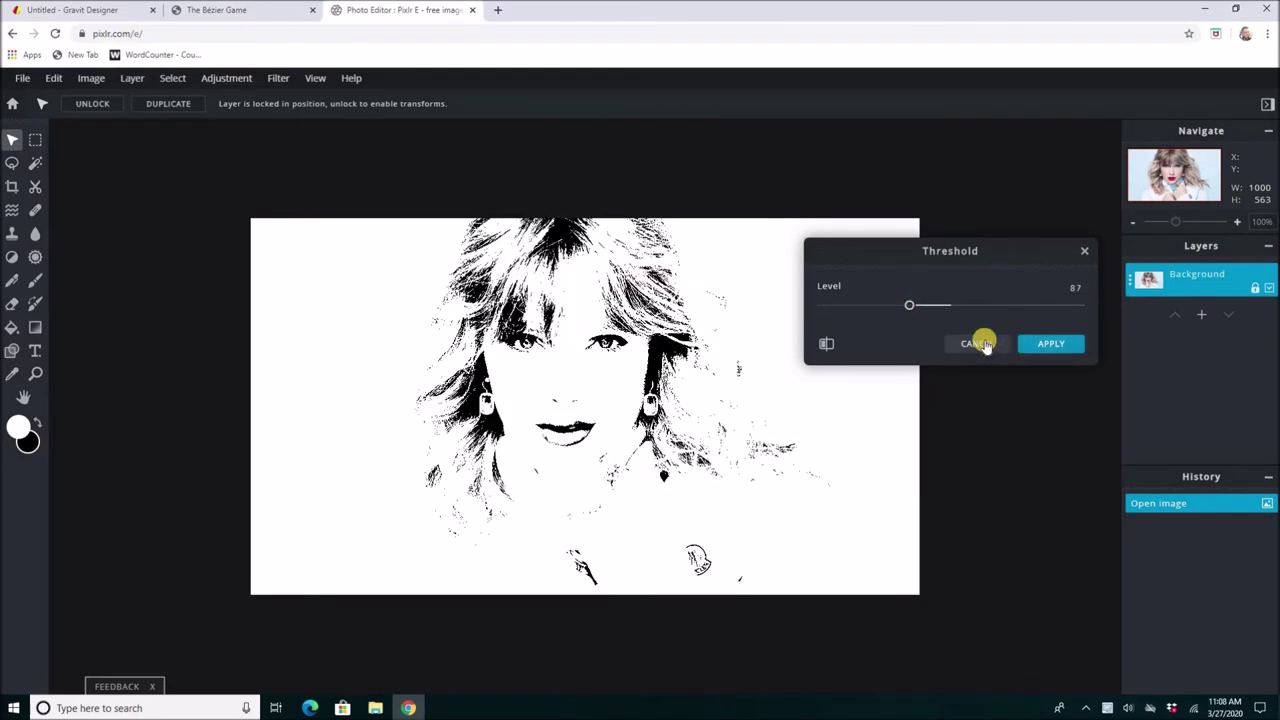
pyautogui.click(976, 344)
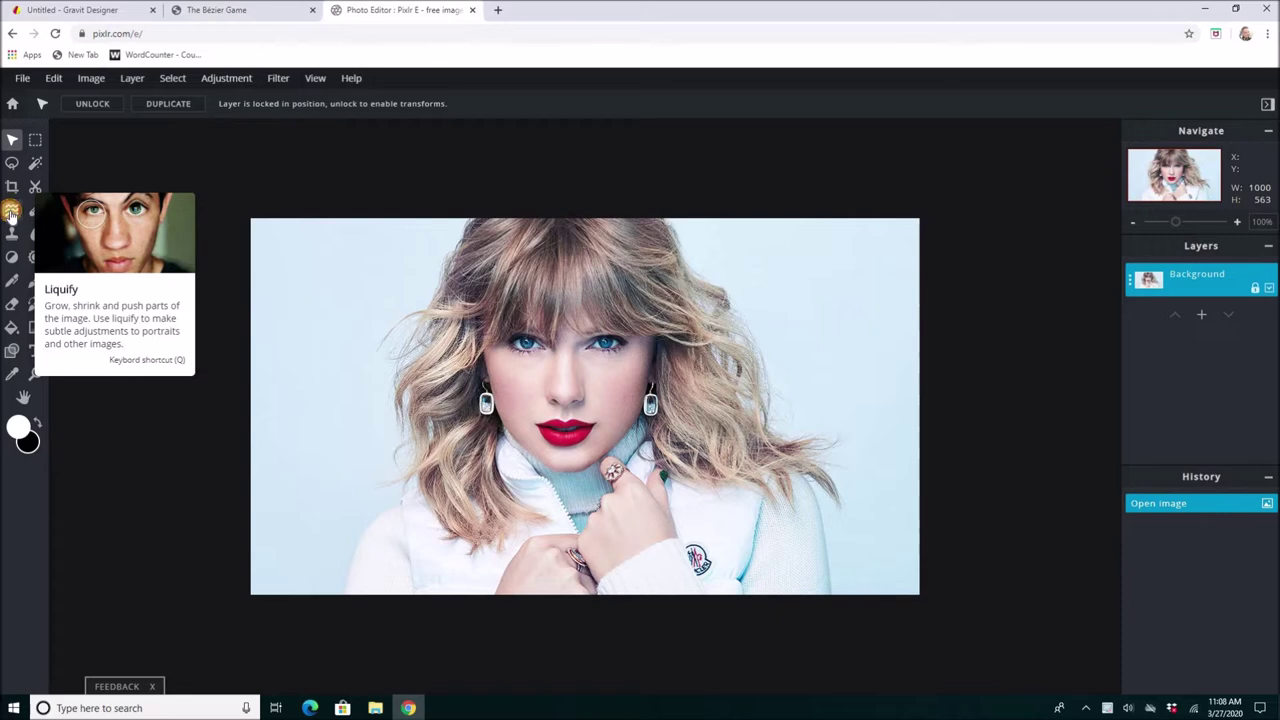
# Warp both earrings with the Liquify tool in Push mode.
pyautogui.click(11, 213)
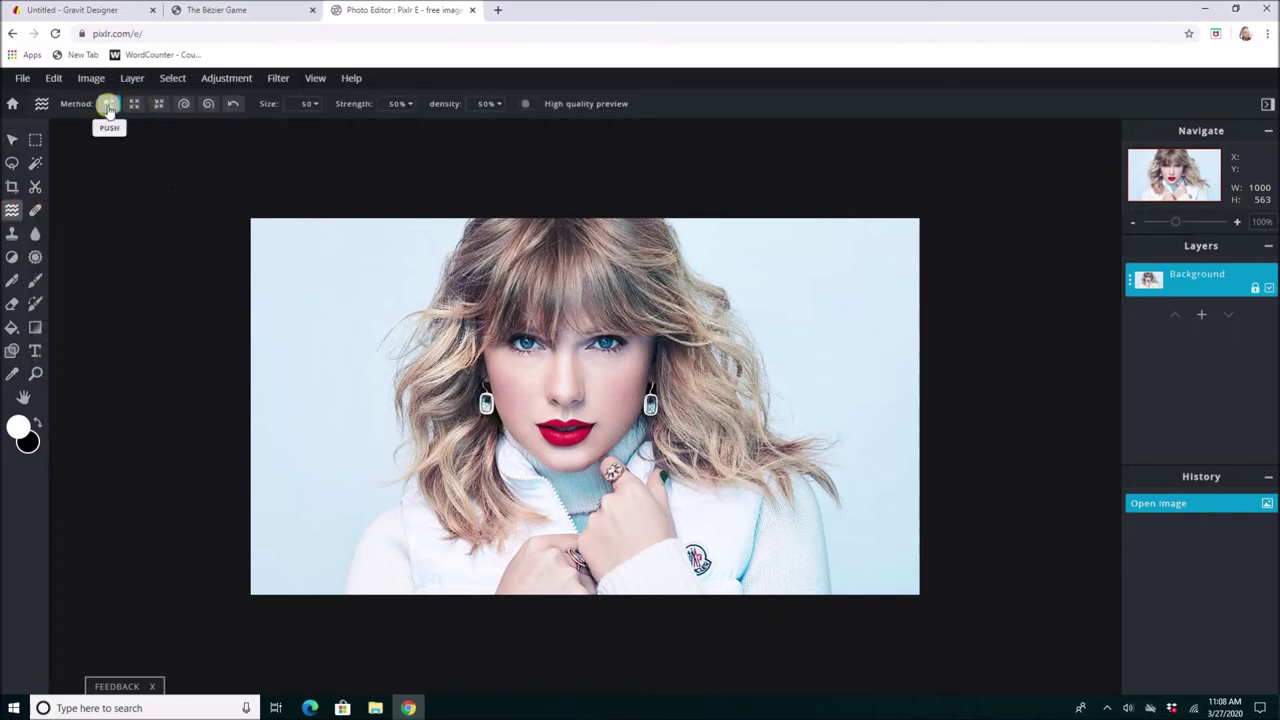
pyautogui.click(108, 104)
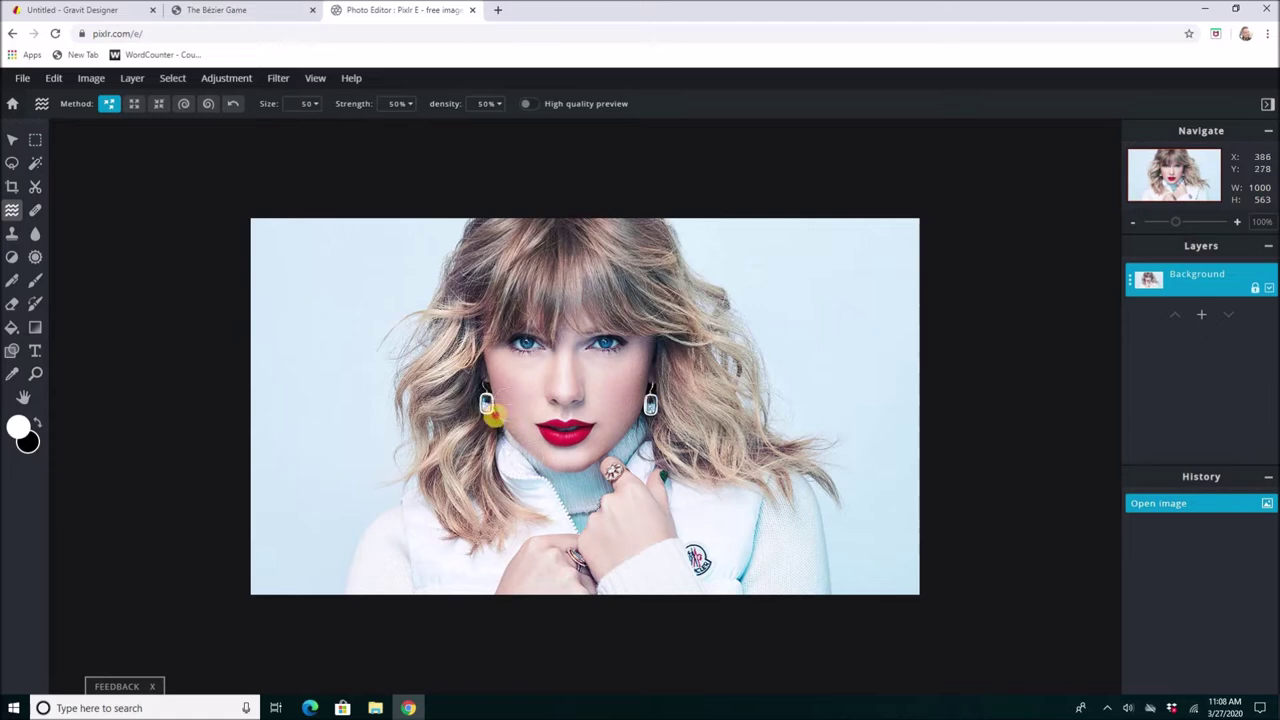
pyautogui.moveTo(481, 421); pyautogui.dragTo(471, 429)
pyautogui.moveTo(636, 404); pyautogui.dragTo(656, 414)
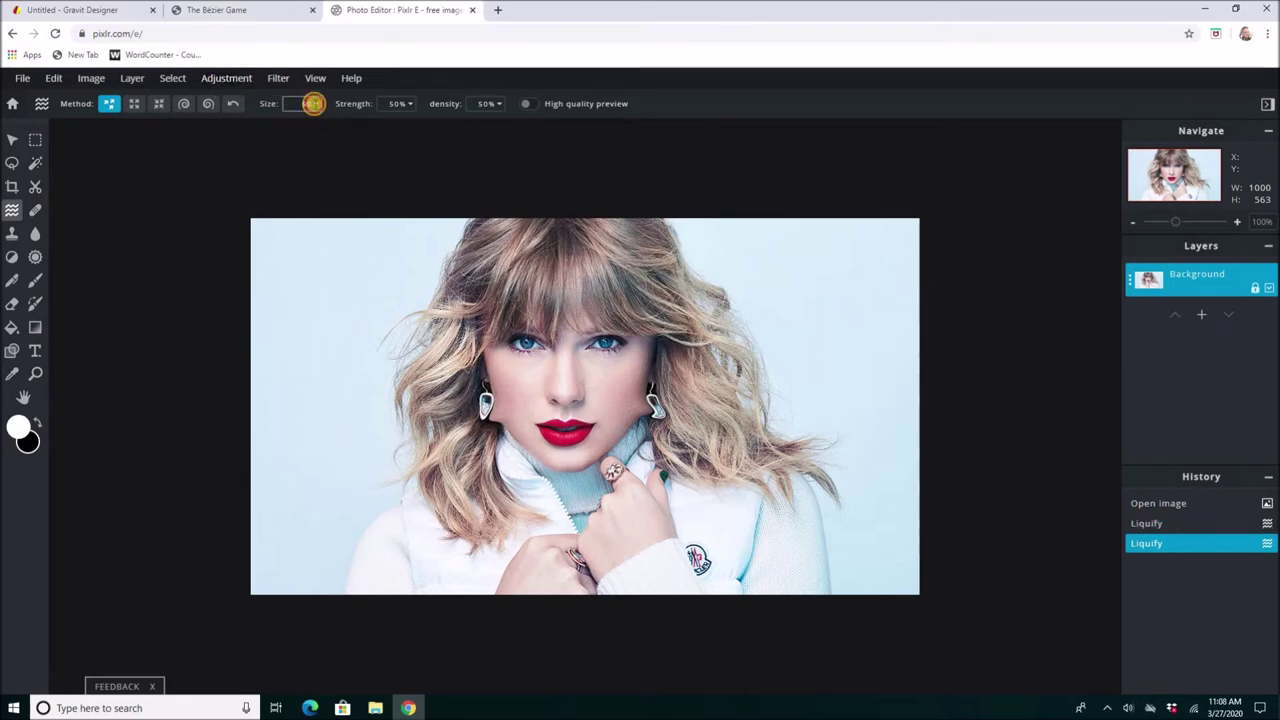
# Raise the liquify brush to size 120, stretch both earrings outward, and enlarge the eyes.
pyautogui.click(312, 103)
pyautogui.moveTo(206, 126); pyautogui.dragTo(232, 126)
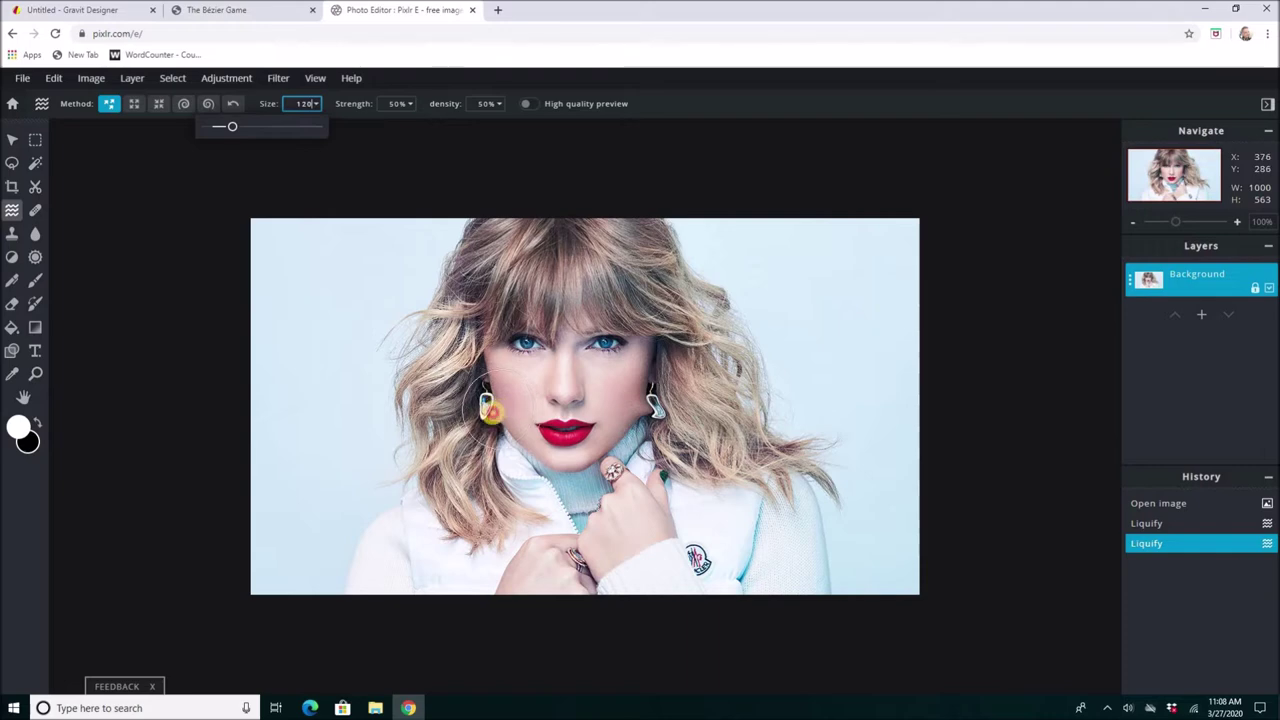
pyautogui.moveTo(490, 410); pyautogui.dragTo(466, 430)
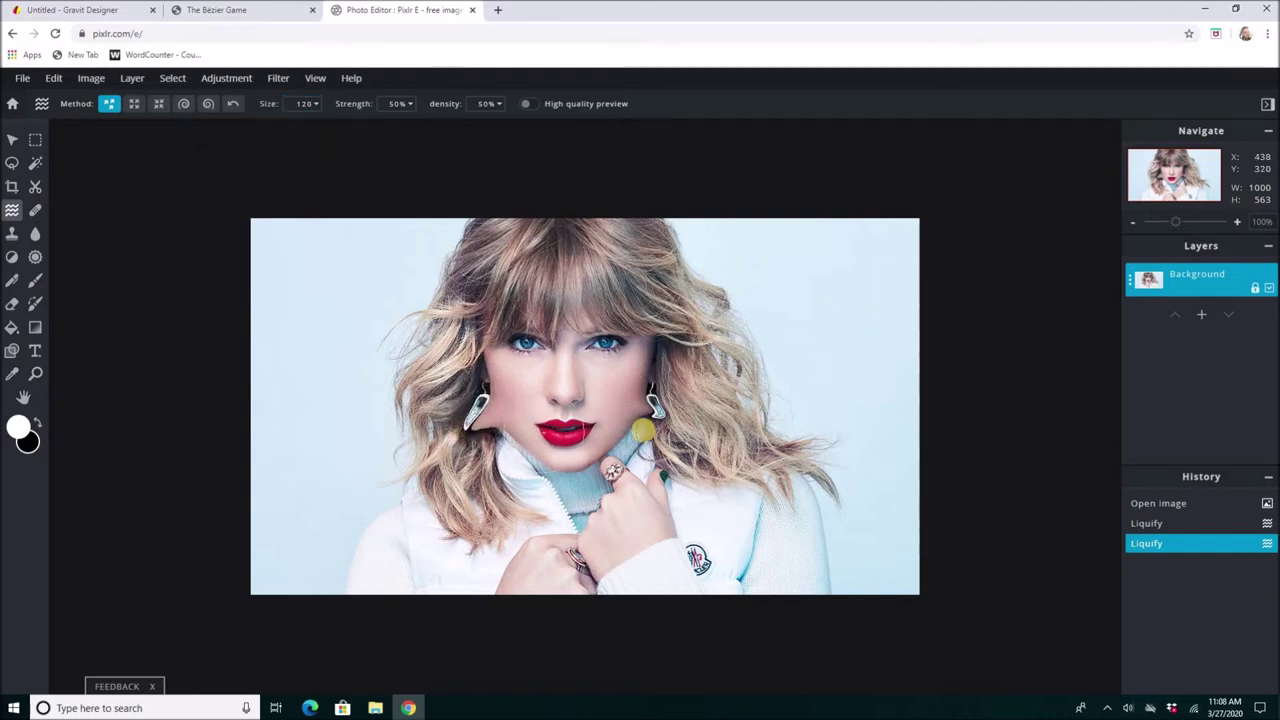
pyautogui.moveTo(642, 430)
pyautogui.mouseDown()
pyautogui.moveTo(634, 414)
pyautogui.moveTo(646, 409)
pyautogui.moveTo(684, 436)
pyautogui.mouseUp()
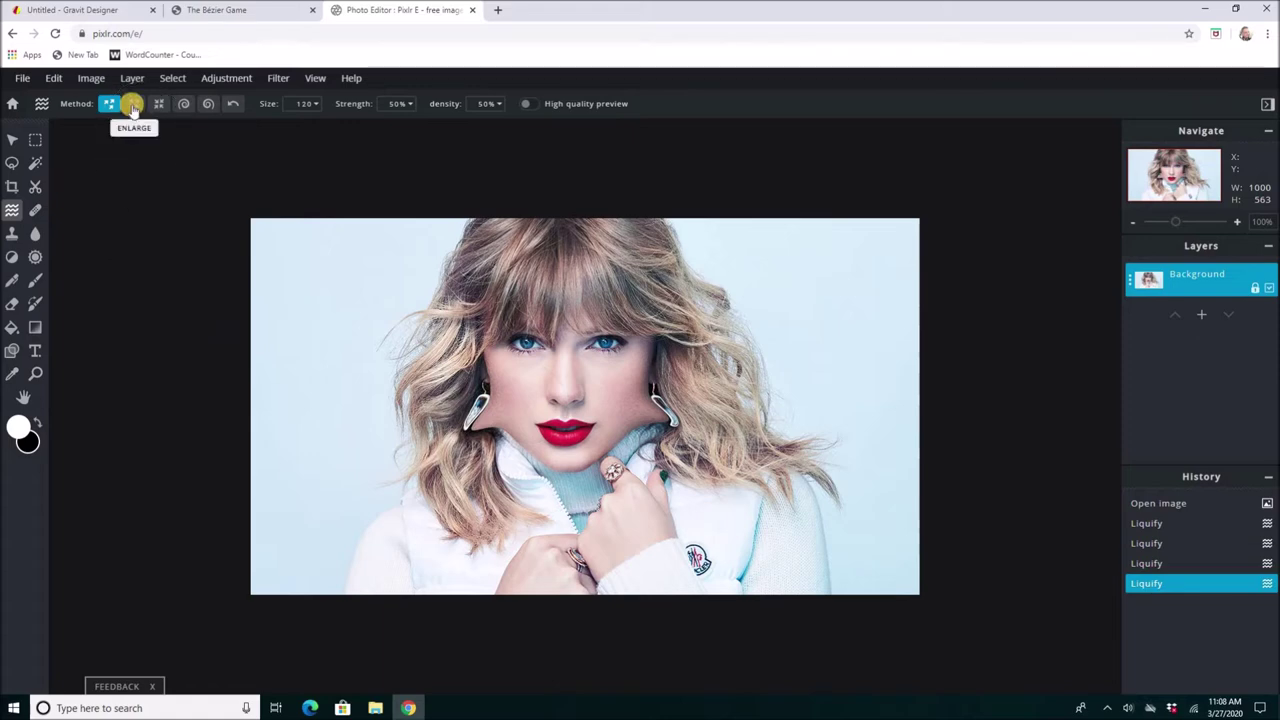
pyautogui.click(133, 105)
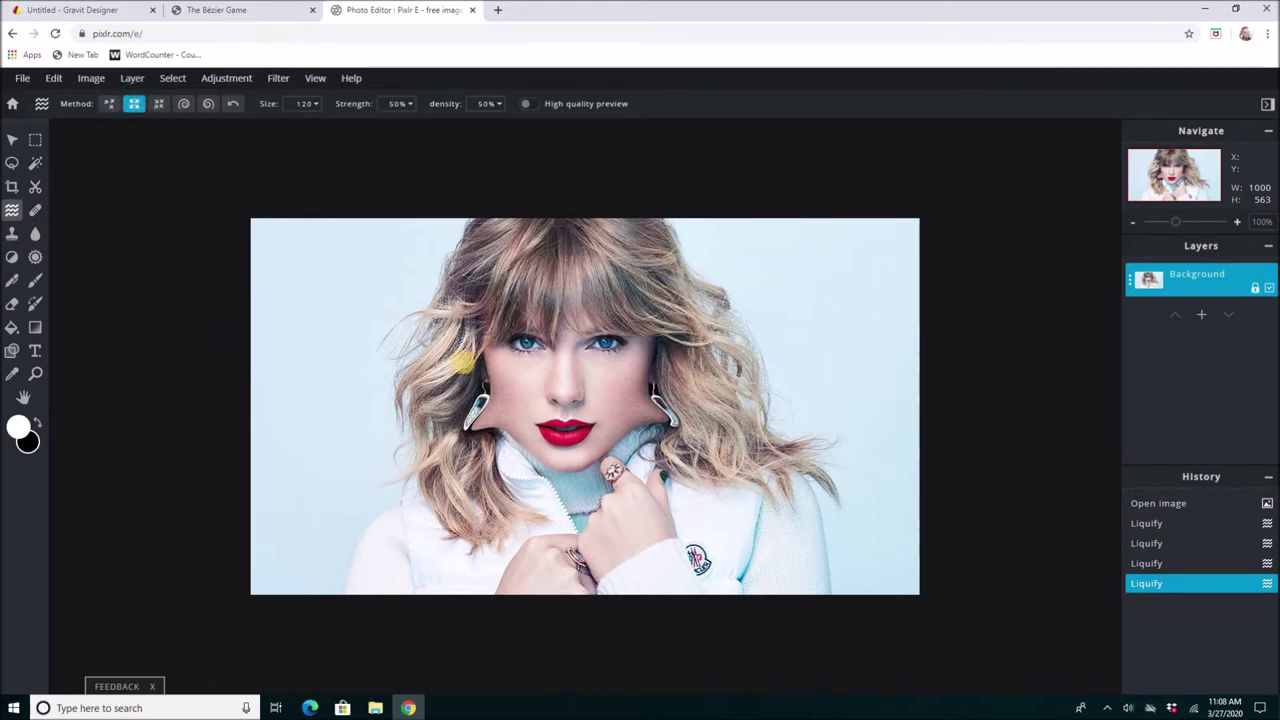
pyautogui.moveTo(486, 309)
pyautogui.mouseDown()
pyautogui.moveTo(526, 346)
pyautogui.moveTo(606, 345)
pyautogui.mouseUp()
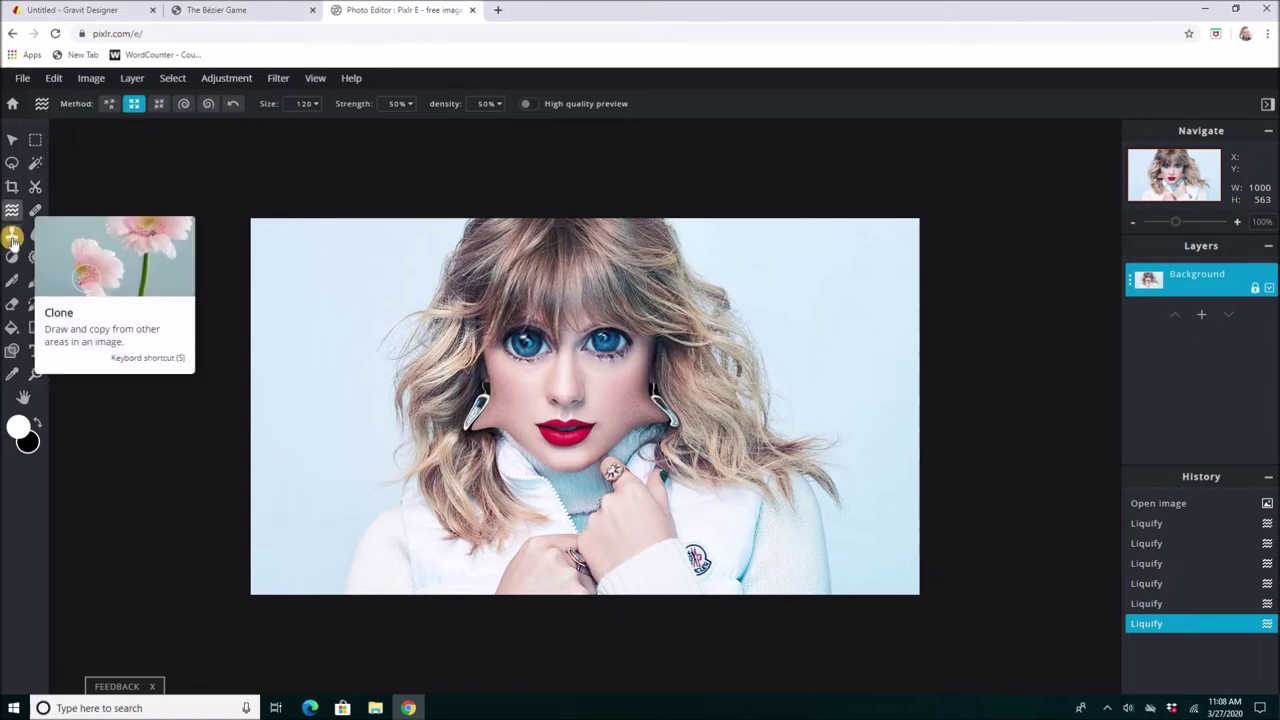
# Clone the left eye onto the mouth and into the hair above the forehead.
pyautogui.click(12, 236)
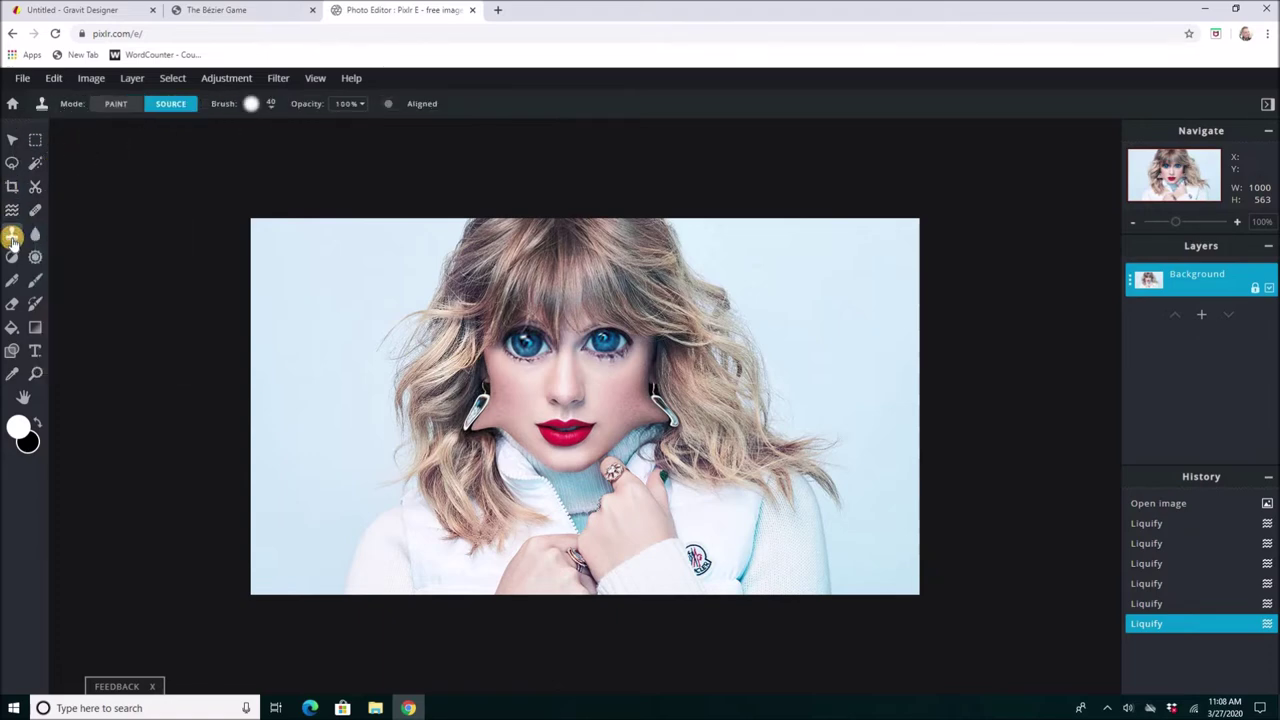
pyautogui.click(525, 341)
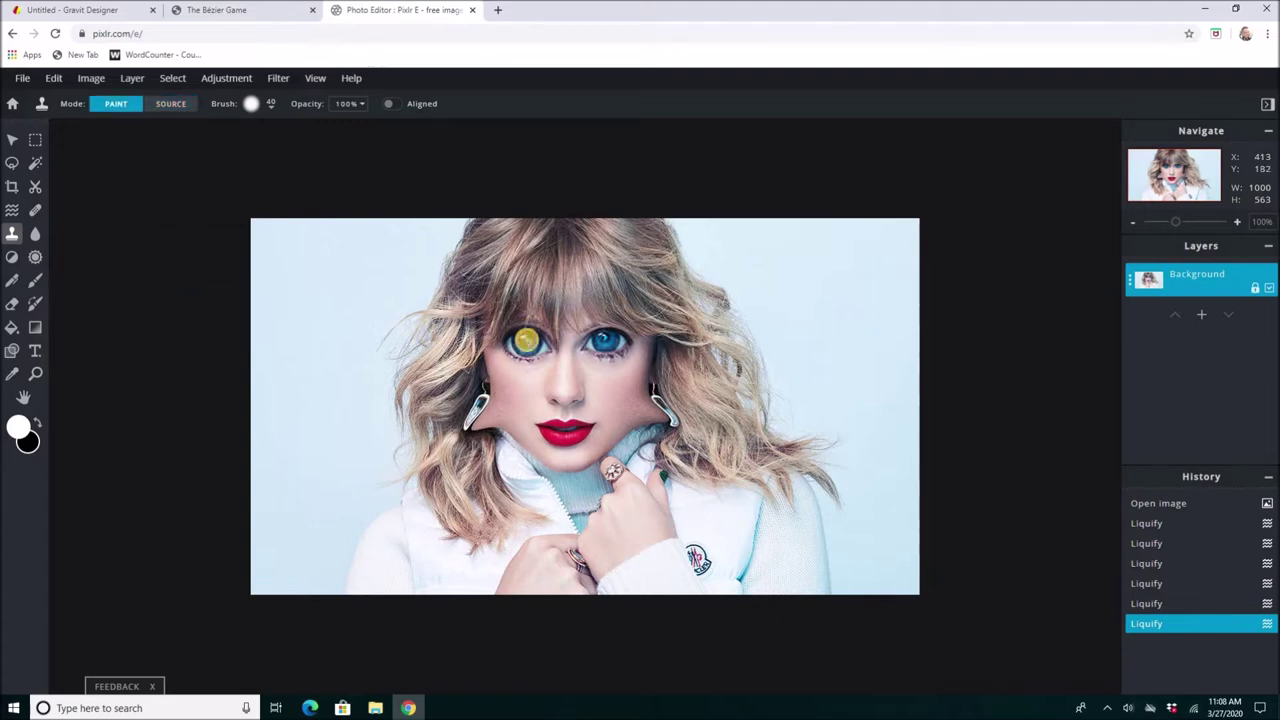
pyautogui.moveTo(571, 430)
pyautogui.mouseDown()
pyautogui.moveTo(588, 428)
pyautogui.moveTo(565, 440)
pyautogui.moveTo(522, 426)
pyautogui.moveTo(571, 430)
pyautogui.mouseUp()
pyautogui.moveTo(578, 262)
pyautogui.mouseDown()
pyautogui.moveTo(557, 266)
pyautogui.moveTo(580, 277)
pyautogui.moveTo(566, 256)
pyautogui.moveTo(576, 266)
pyautogui.mouseUp()
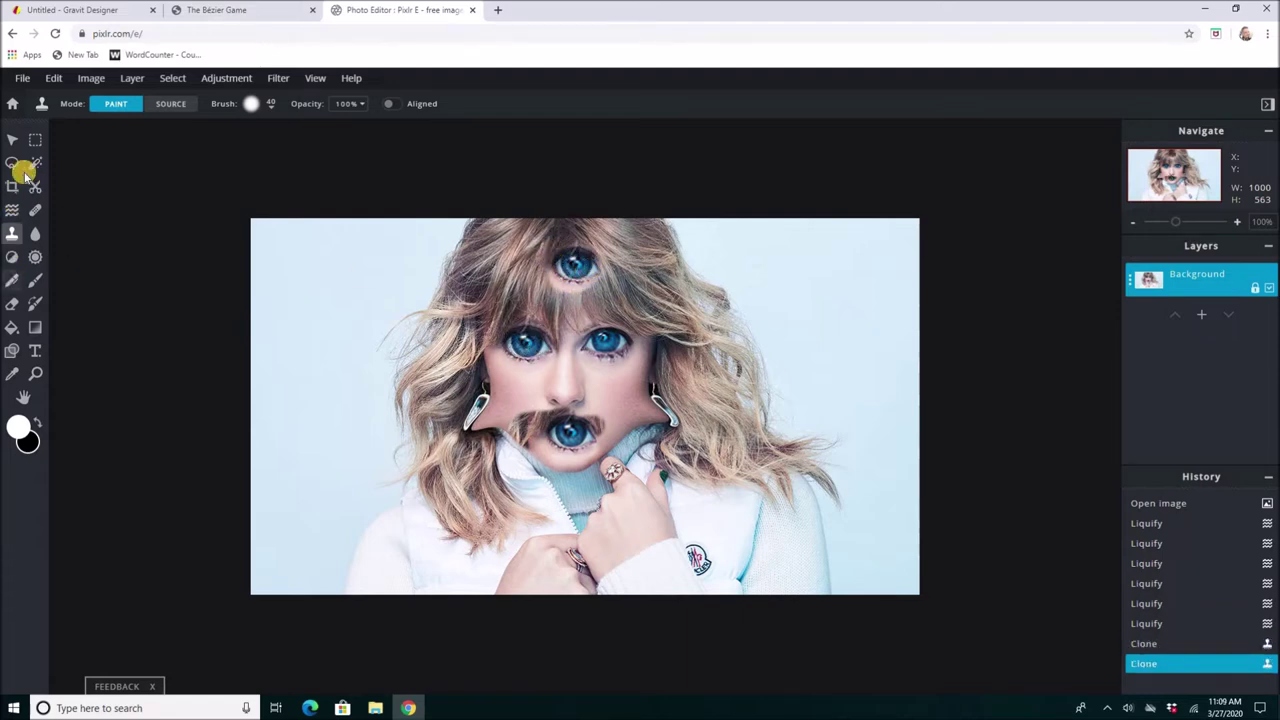
# Apply Hue & Saturation with hue −78 and saturation 61 to the photo.
pyautogui.click(15, 137)
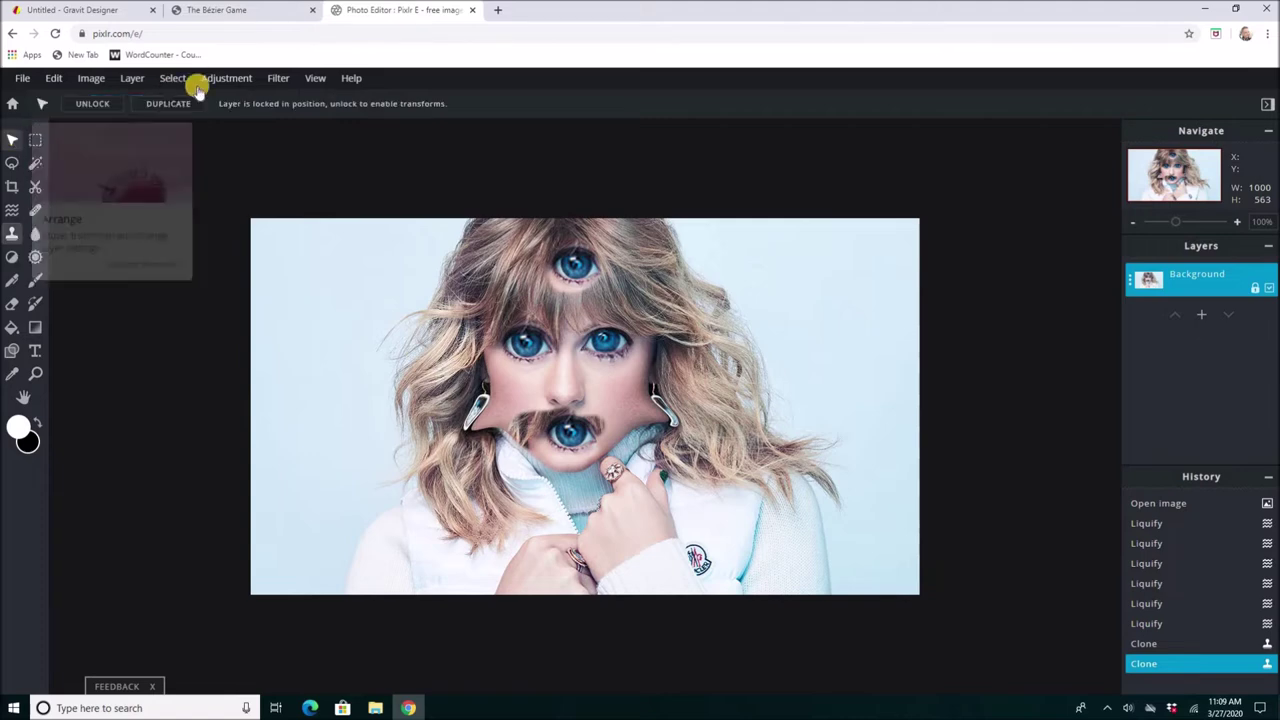
pyautogui.click(218, 80)
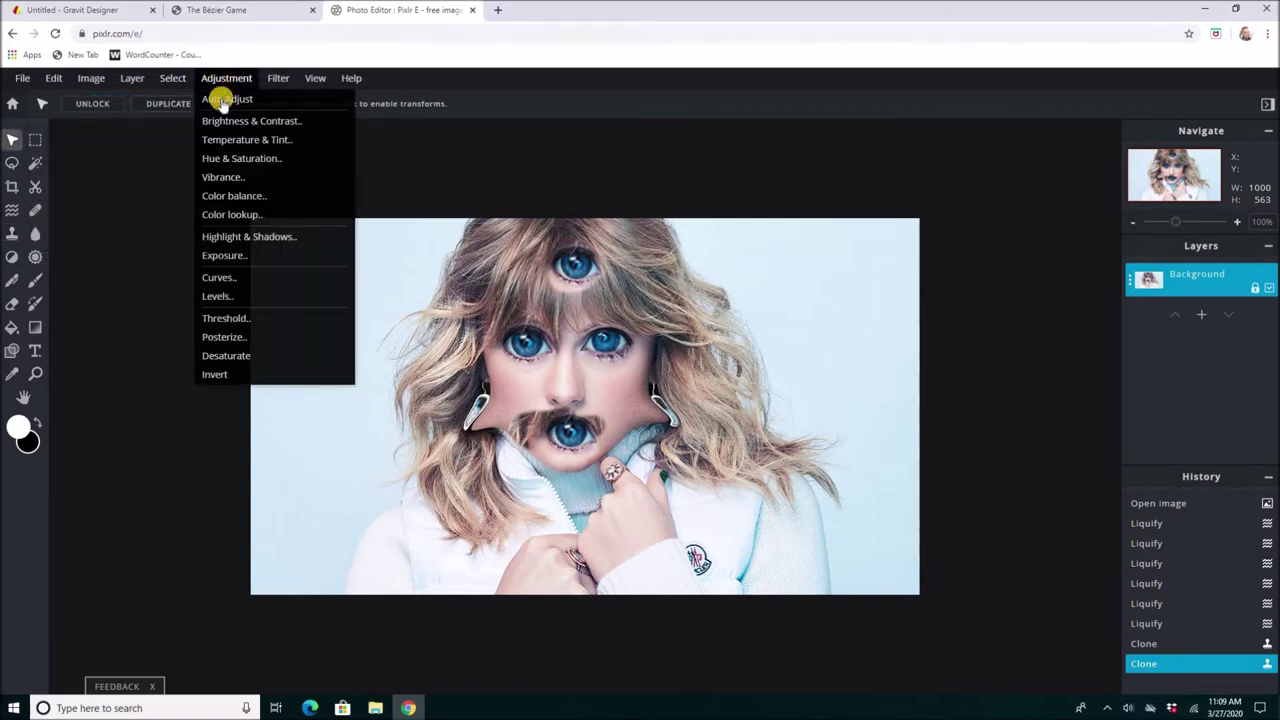
pyautogui.click(240, 159)
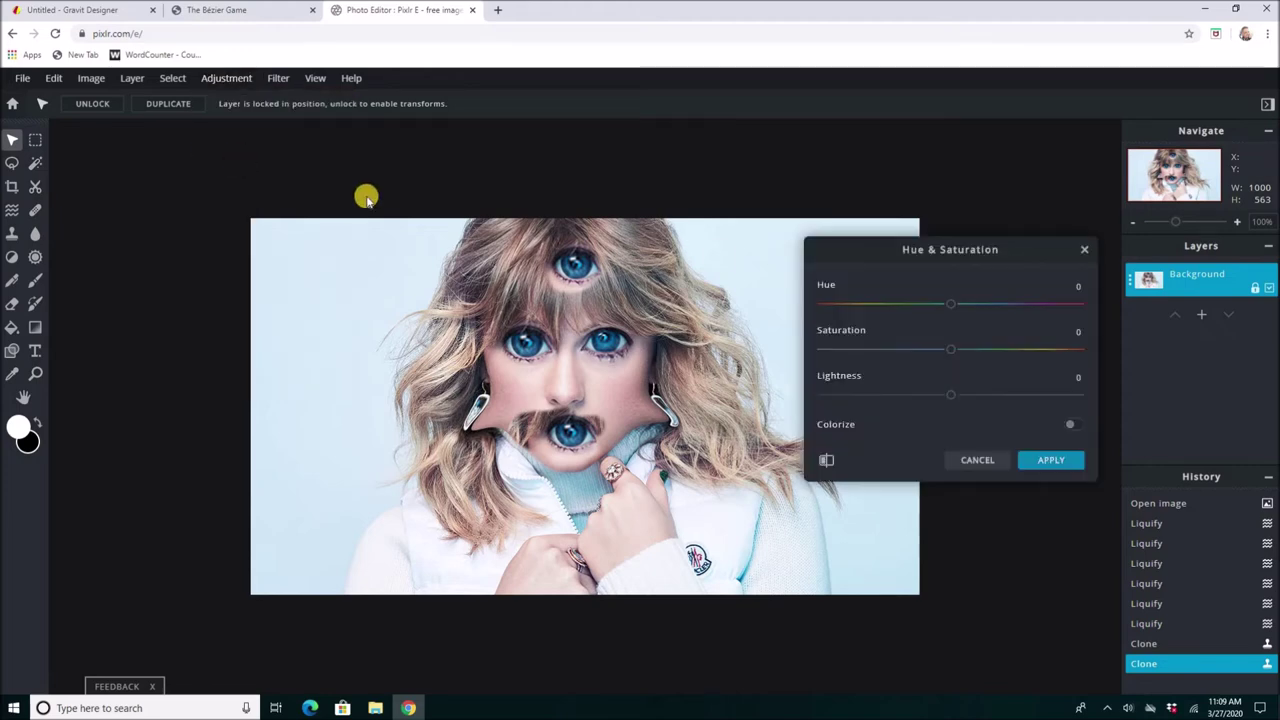
pyautogui.moveTo(950, 310); pyautogui.dragTo(896, 307)
pyautogui.moveTo(914, 349); pyautogui.dragTo(1030, 352)
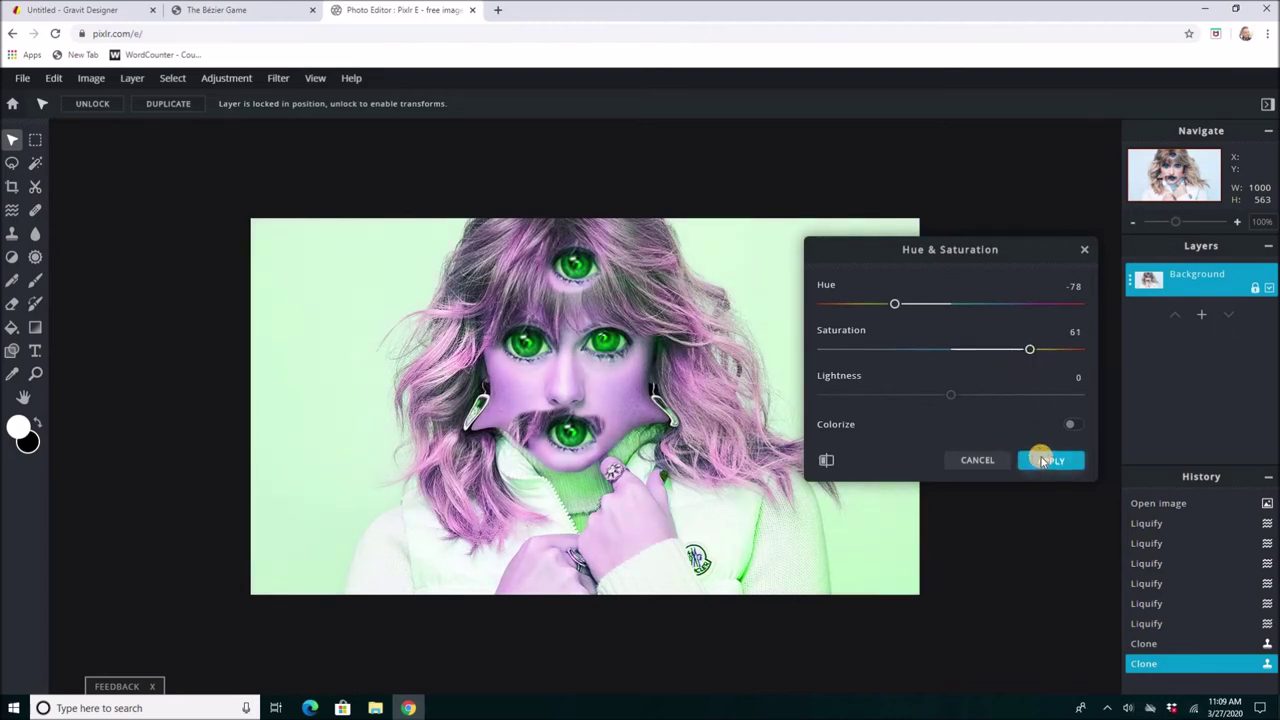
pyautogui.click(1042, 460)
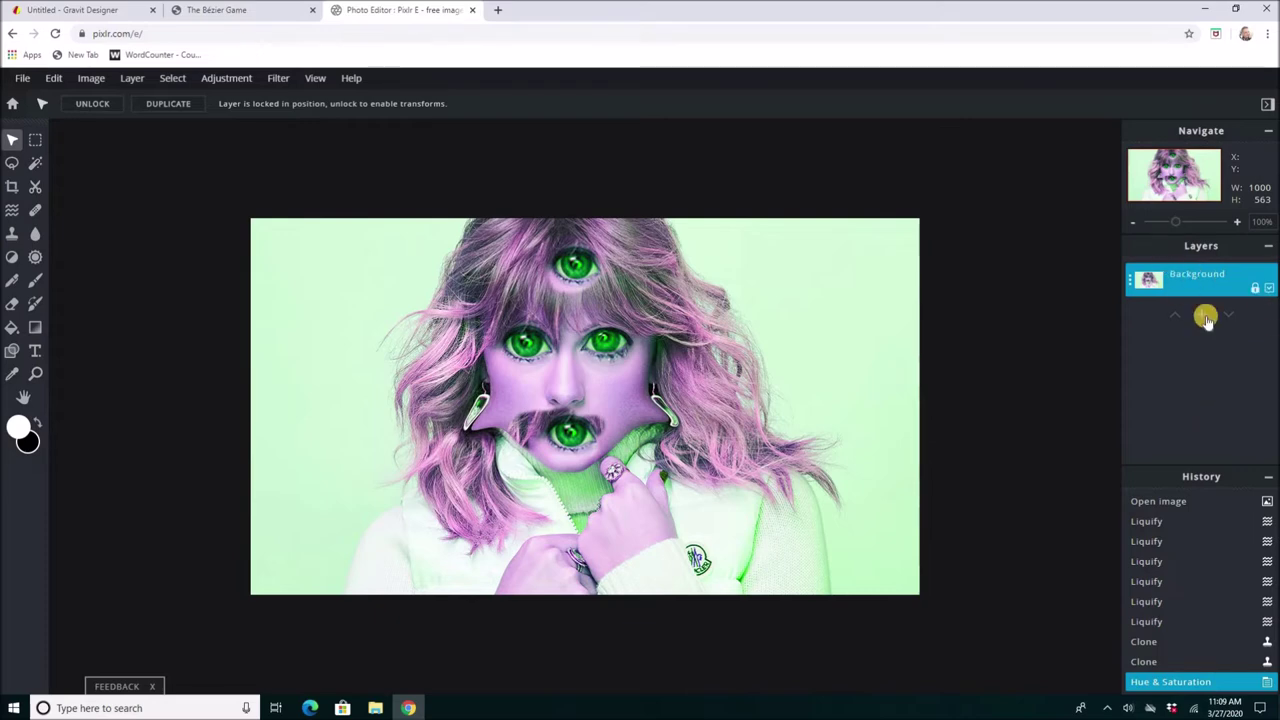
# Add an empty Layer 2, then blur the right middle eye on the Background layer.
pyautogui.click(1203, 317)
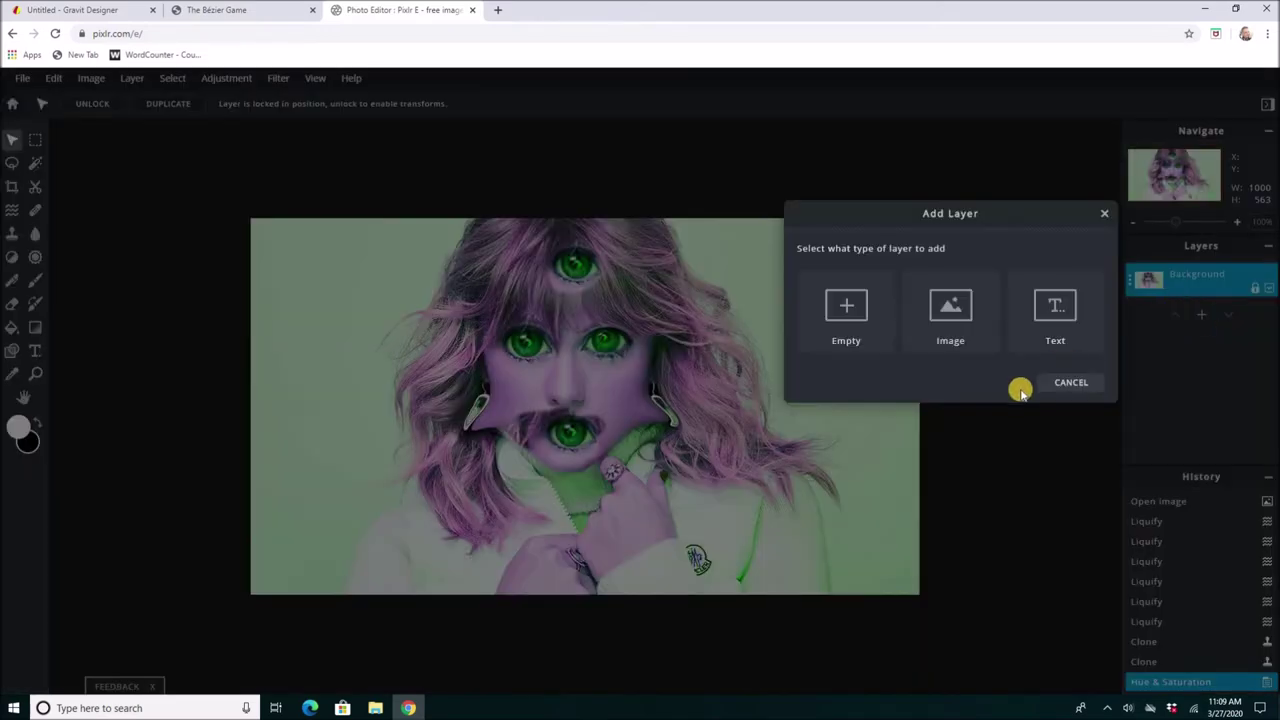
pyautogui.click(846, 306)
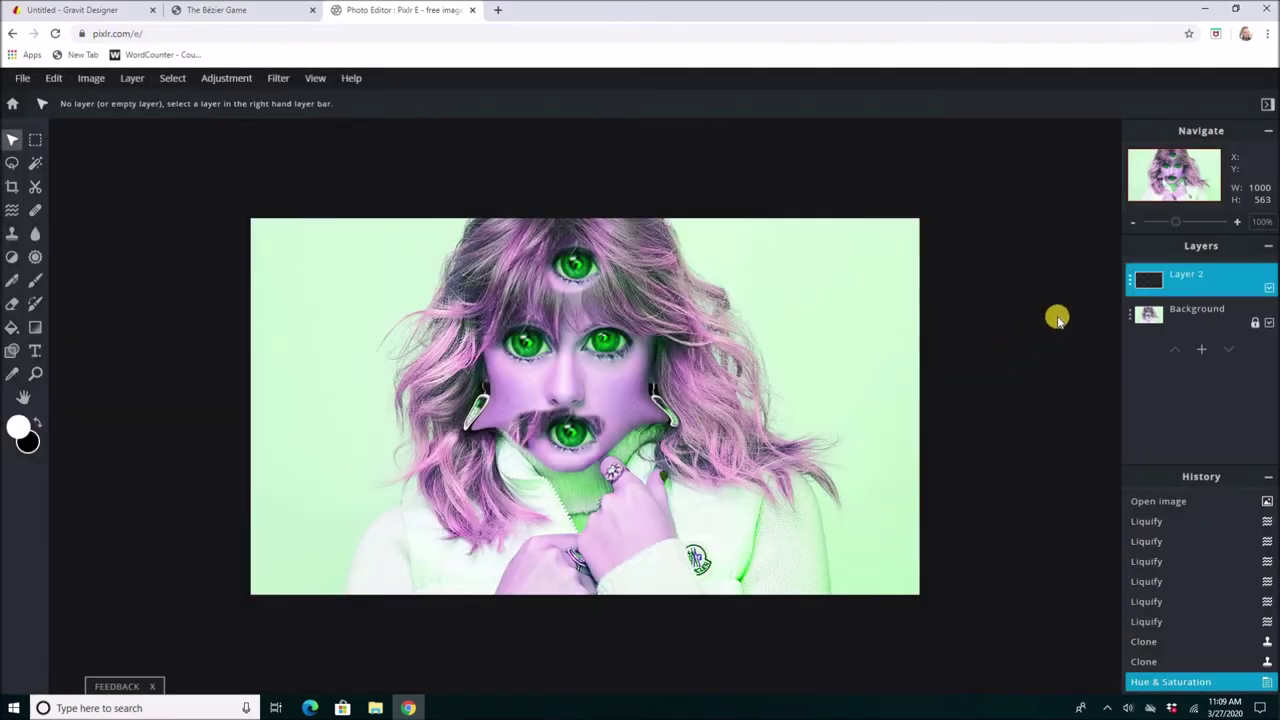
pyautogui.click(33, 236)
pyautogui.click(541, 331)
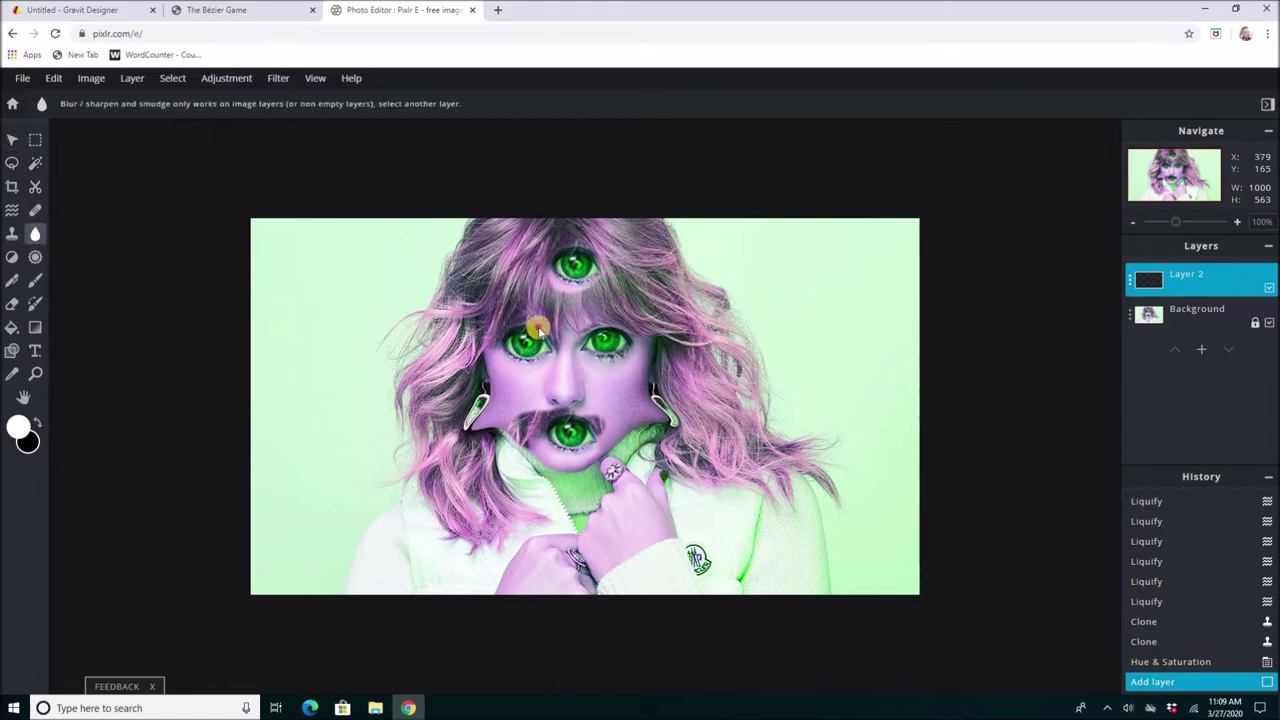
pyautogui.click(1160, 314)
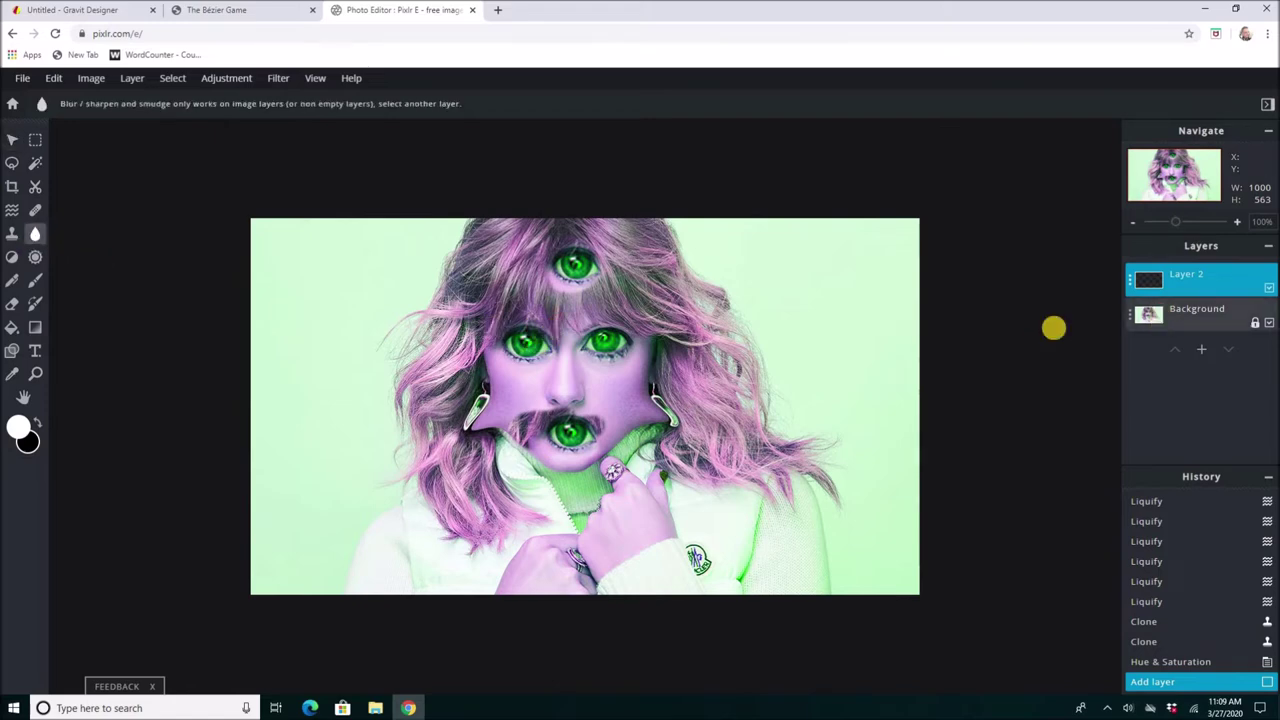
pyautogui.moveTo(568, 361)
pyautogui.mouseDown()
pyautogui.moveTo(603, 341)
pyautogui.moveTo(598, 321)
pyautogui.moveTo(556, 347)
pyautogui.moveTo(631, 325)
pyautogui.moveTo(609, 351)
pyautogui.moveTo(645, 334)
pyautogui.mouseUp()
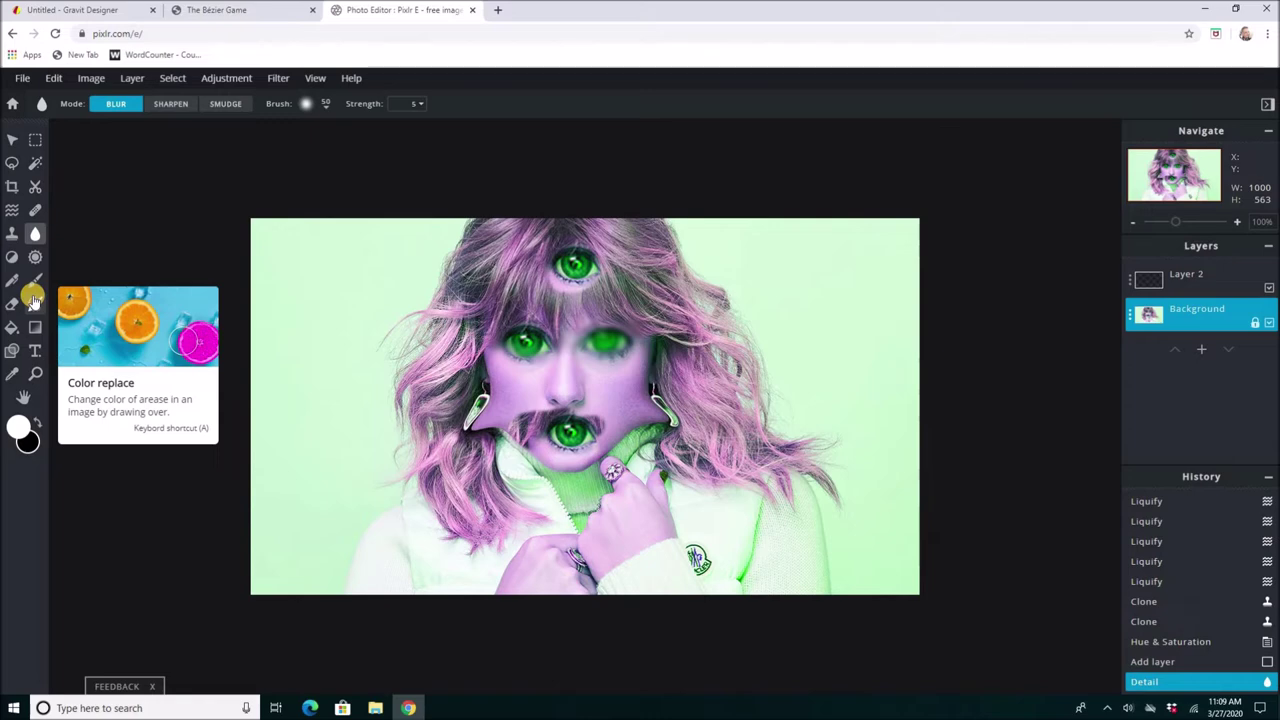
pyautogui.click(12, 141)
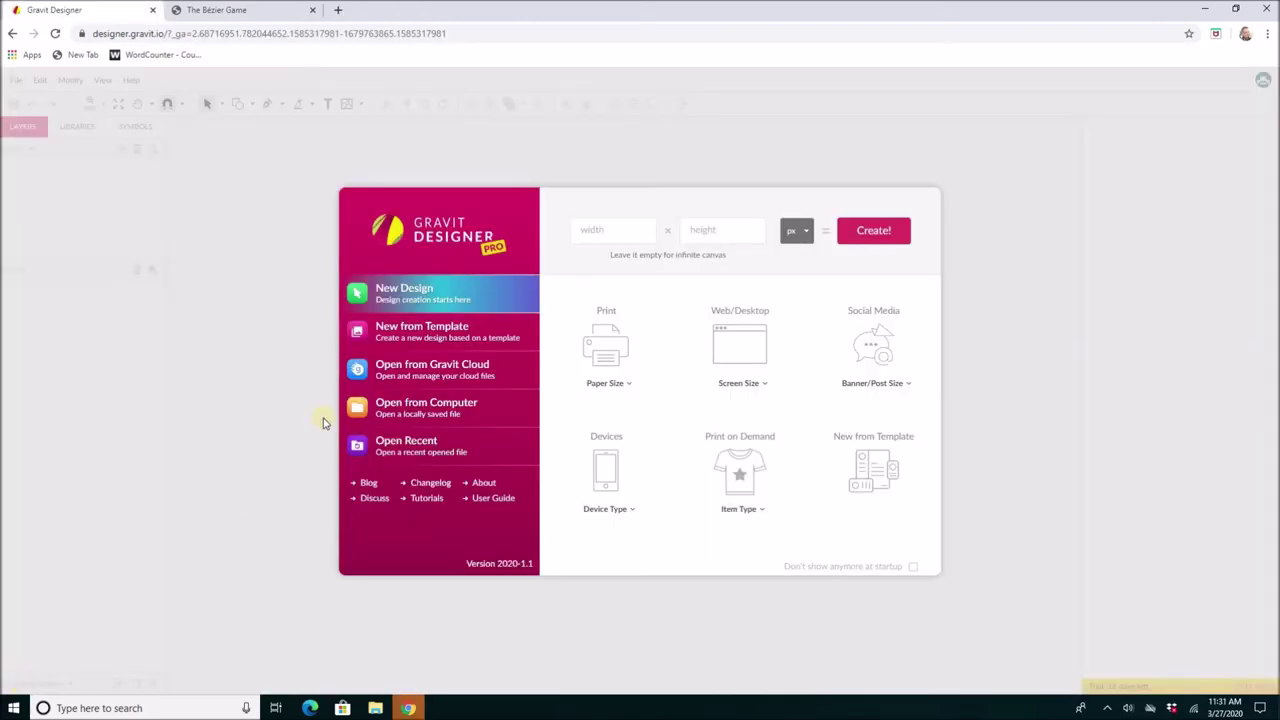
# Create a new US-Letter portrait document, 8.5 × 11 inches.
pyautogui.click(603, 352)
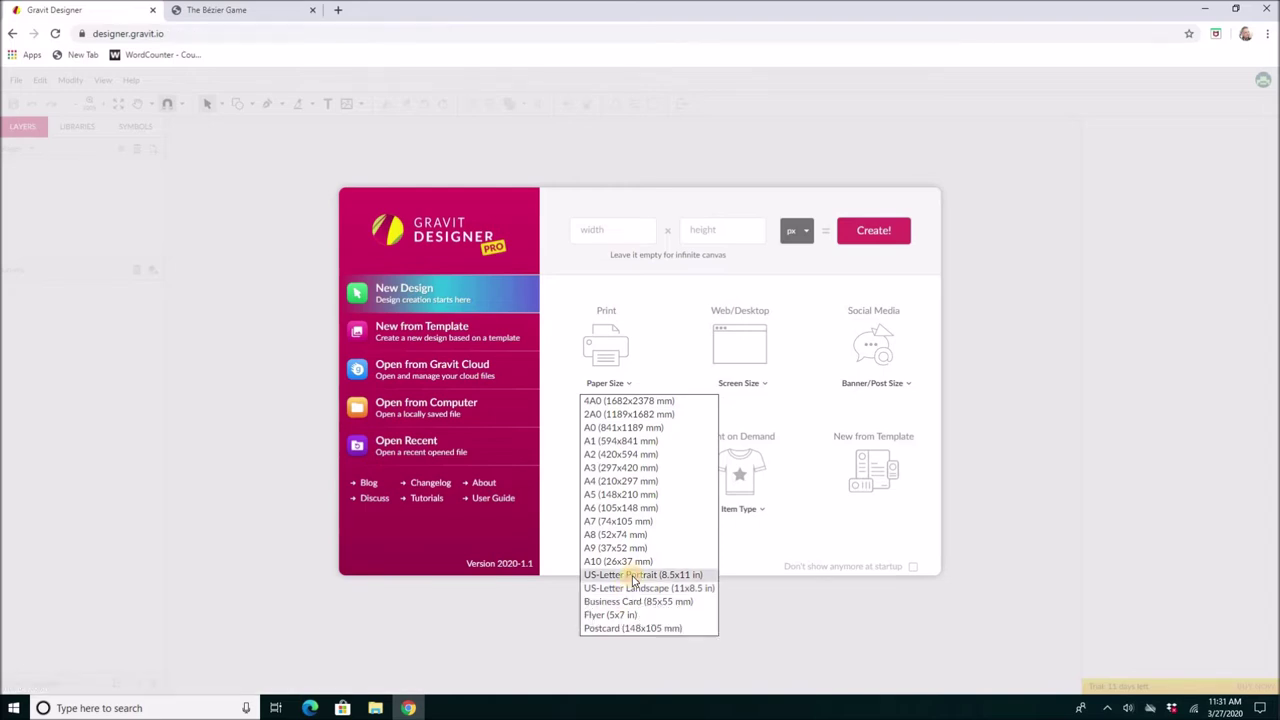
pyautogui.click(632, 576)
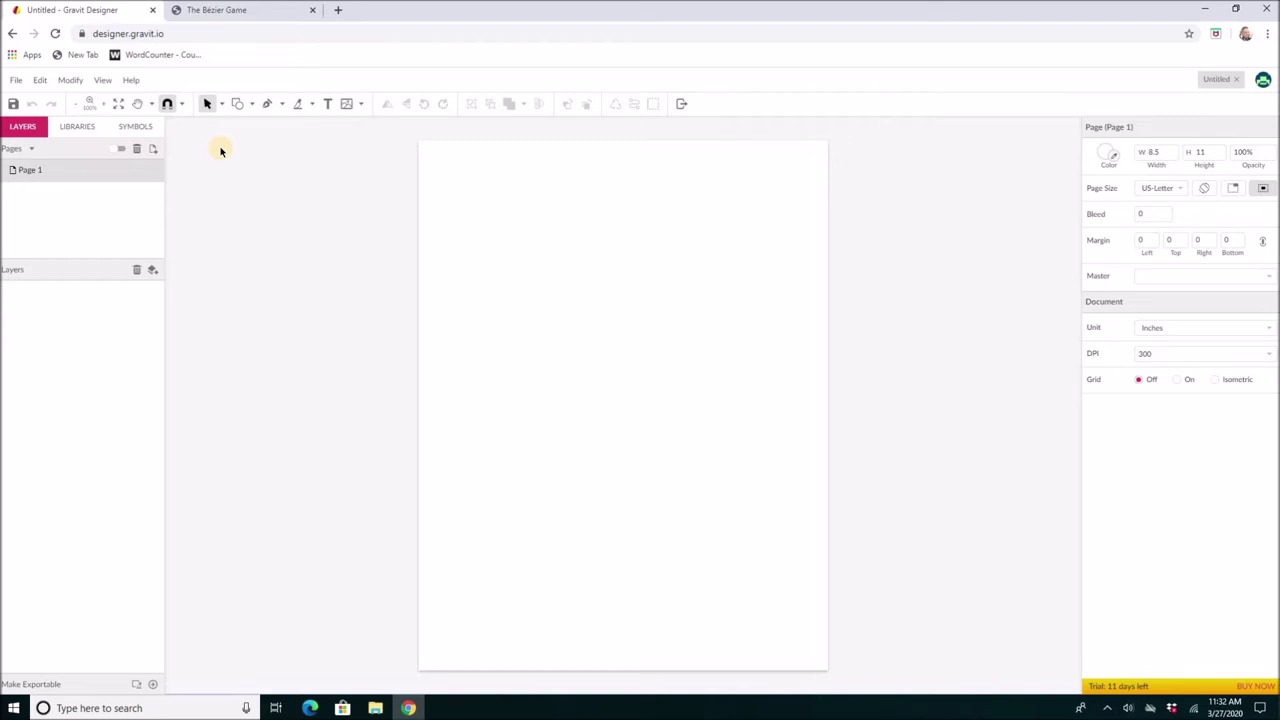
pyautogui.click(35, 137)
# Draw a five-pointed star, shift it down-right, tilt it −10.5° and shrink it to about 4.23 × 4.24.
pyautogui.click(252, 105)
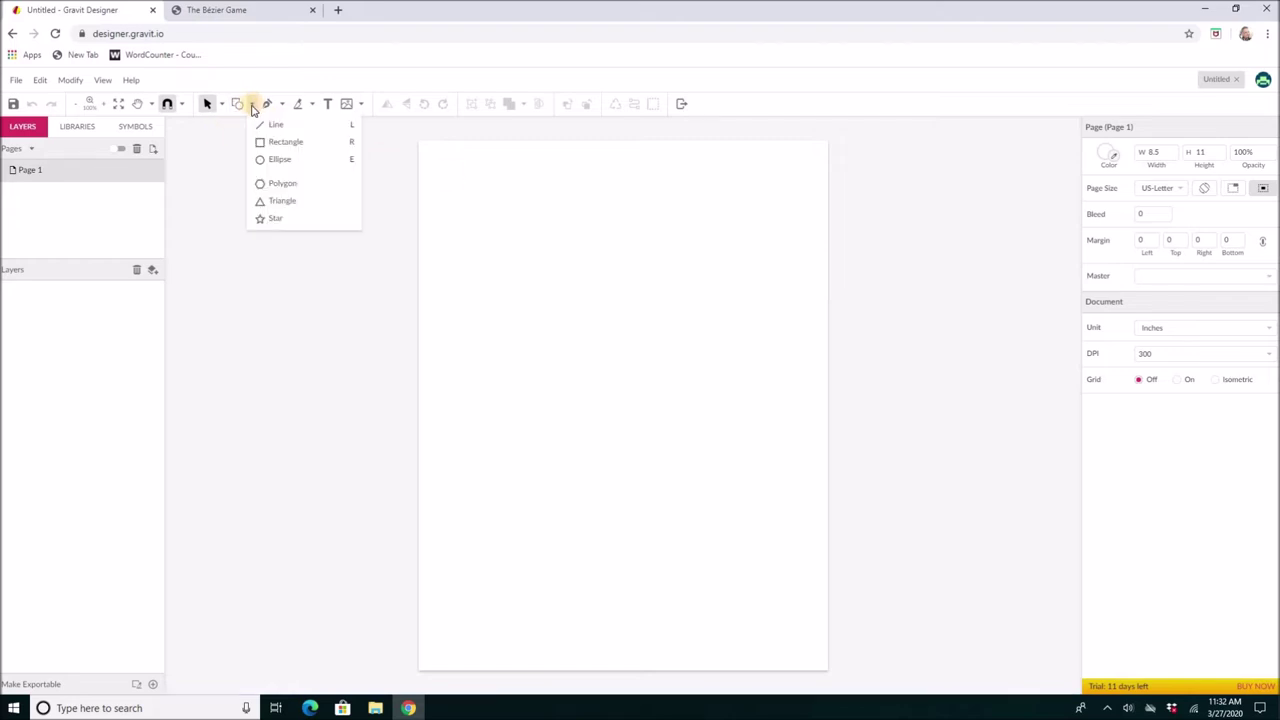
pyautogui.click(290, 222)
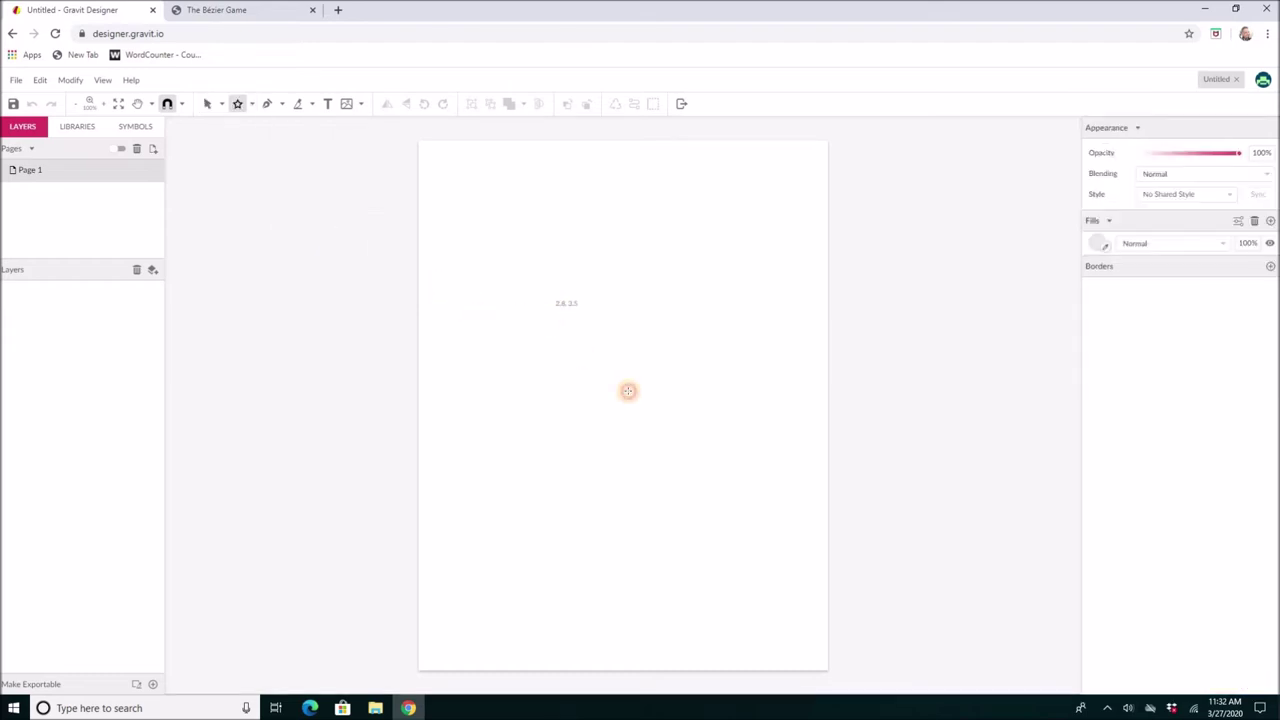
pyautogui.moveTo(634, 397)
pyautogui.mouseDown()
pyautogui.moveTo(640, 406)
pyautogui.moveTo(577, 429)
pyautogui.moveTo(620, 517)
pyautogui.moveTo(600, 454)
pyautogui.moveTo(621, 400)
pyautogui.mouseUp()
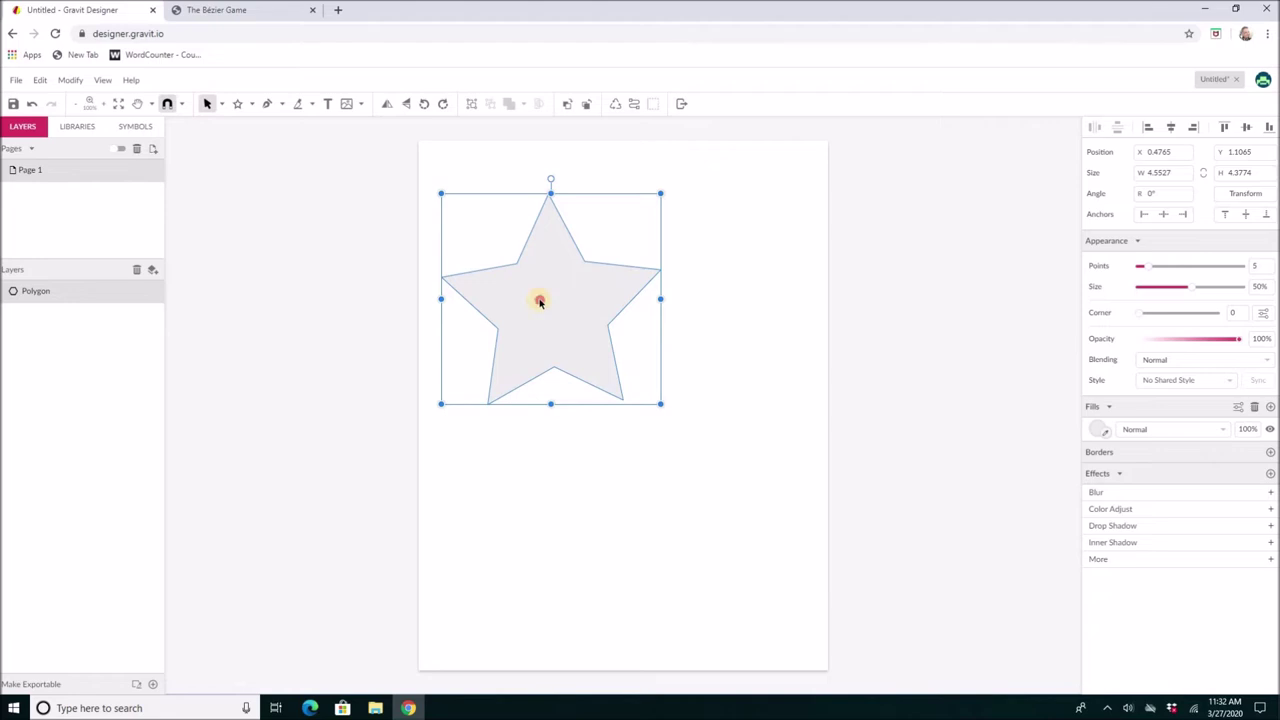
pyautogui.moveTo(539, 301); pyautogui.dragTo(600, 349)
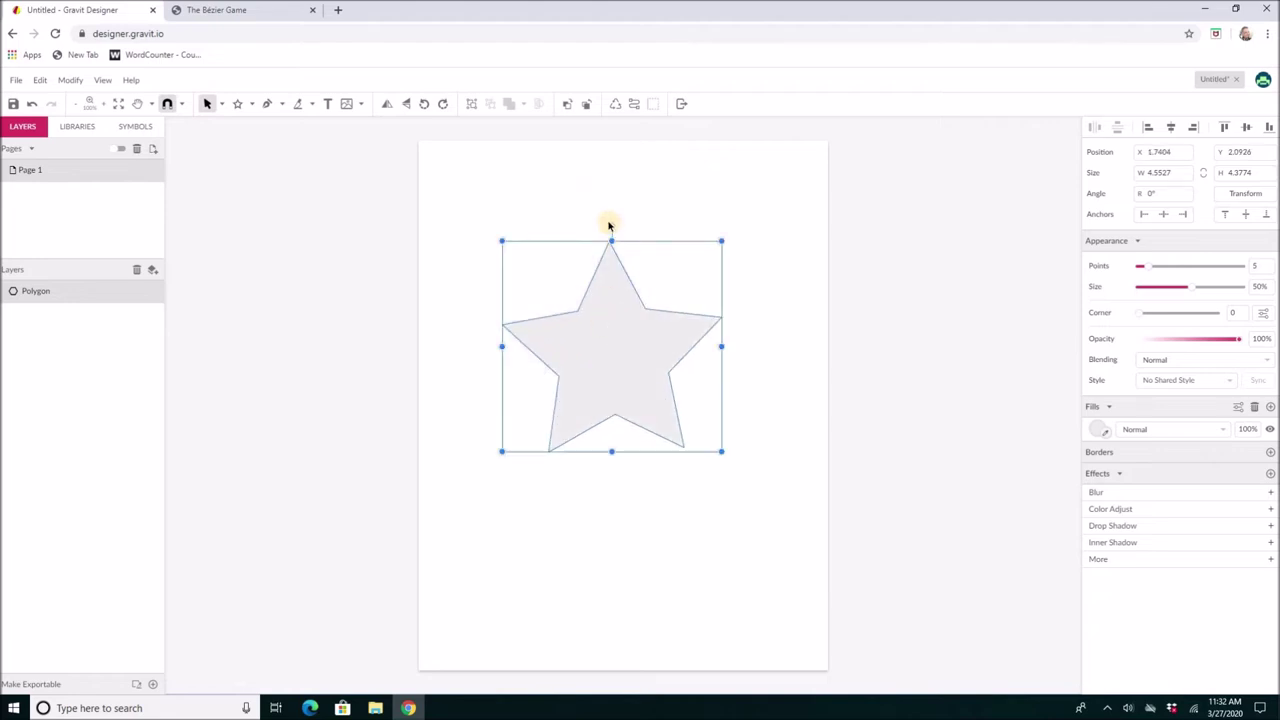
pyautogui.moveTo(612, 228); pyautogui.dragTo(650, 265)
pyautogui.moveTo(737, 263); pyautogui.dragTo(723, 272)
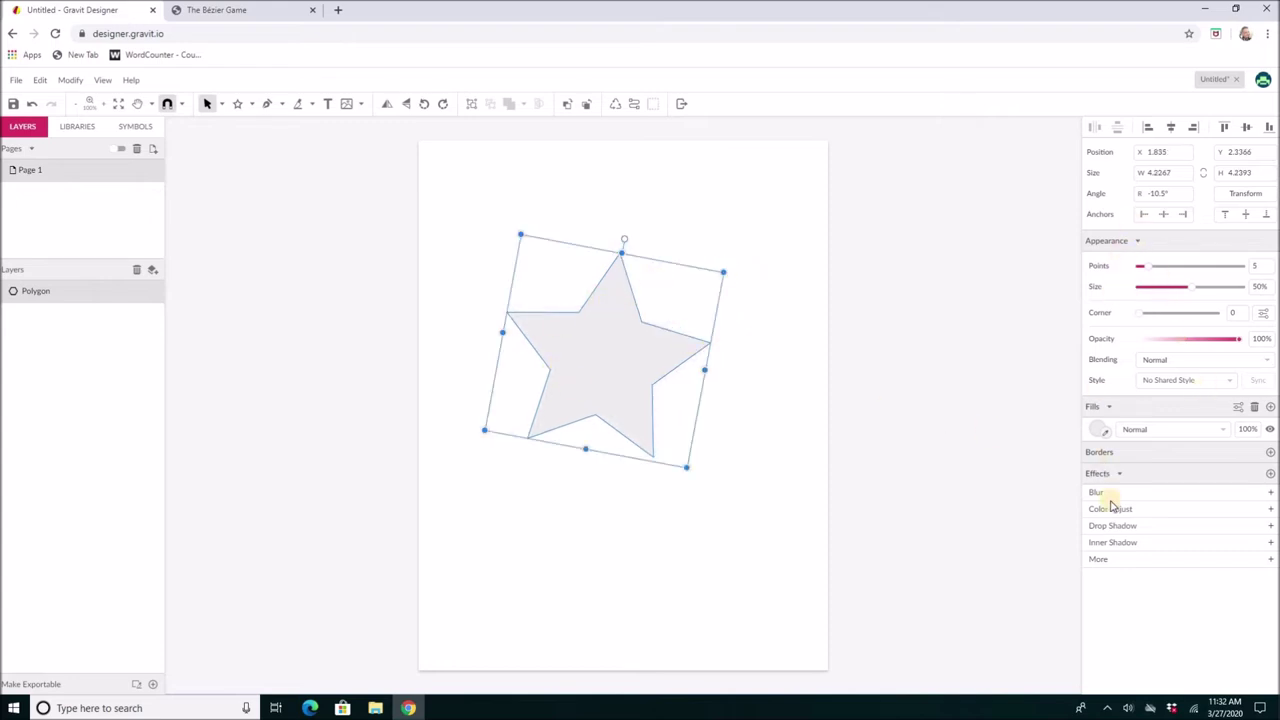
# Fill the star red (#CC1212).
pyautogui.click(1098, 430)
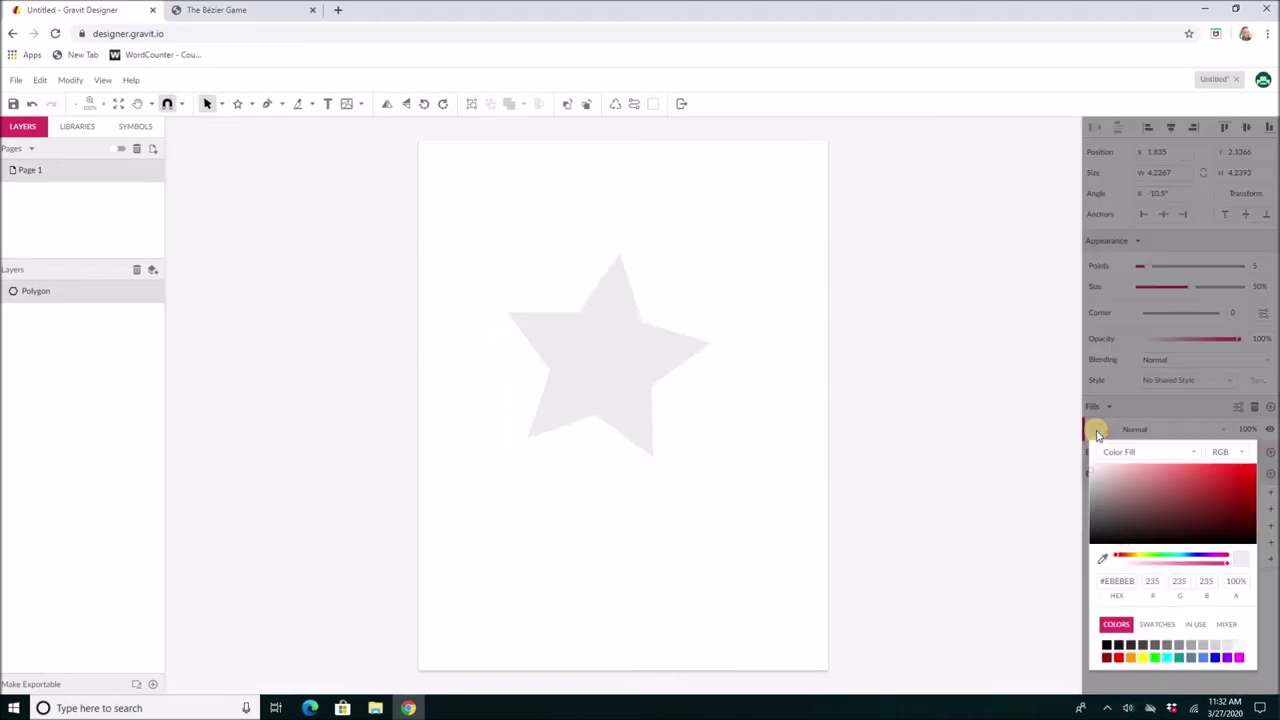
pyautogui.click(1241, 483)
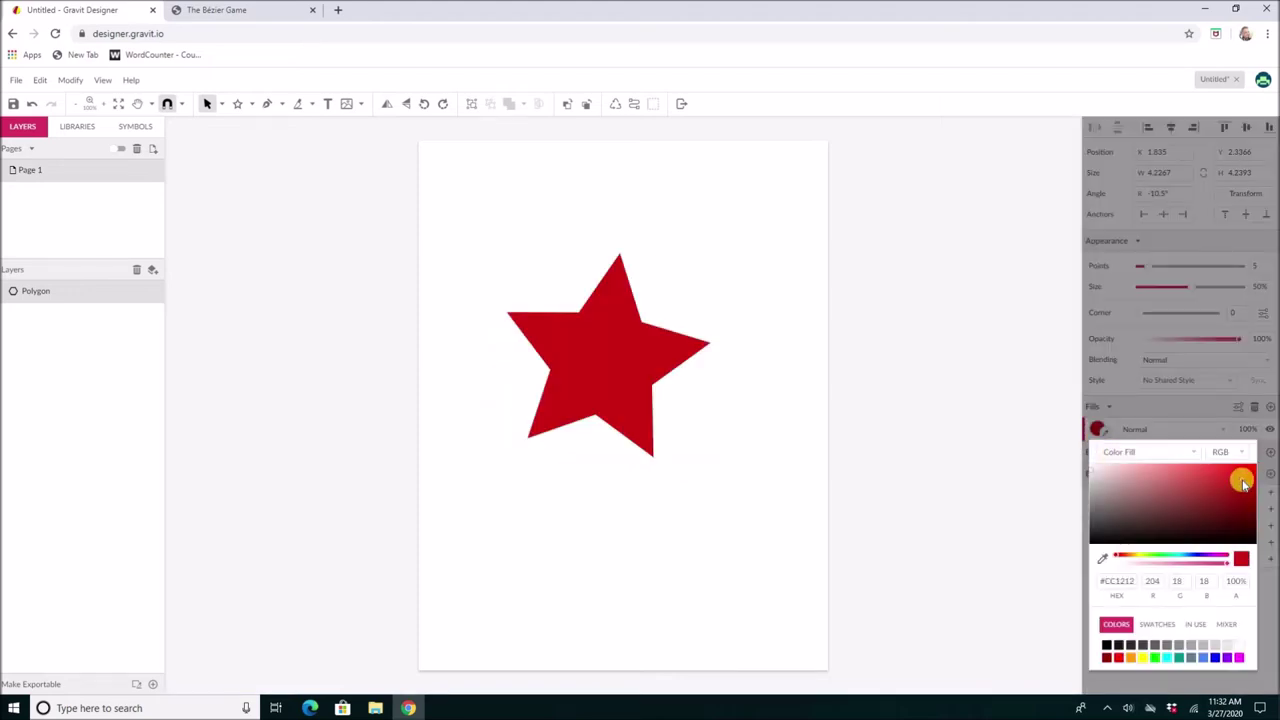
pyautogui.click(997, 441)
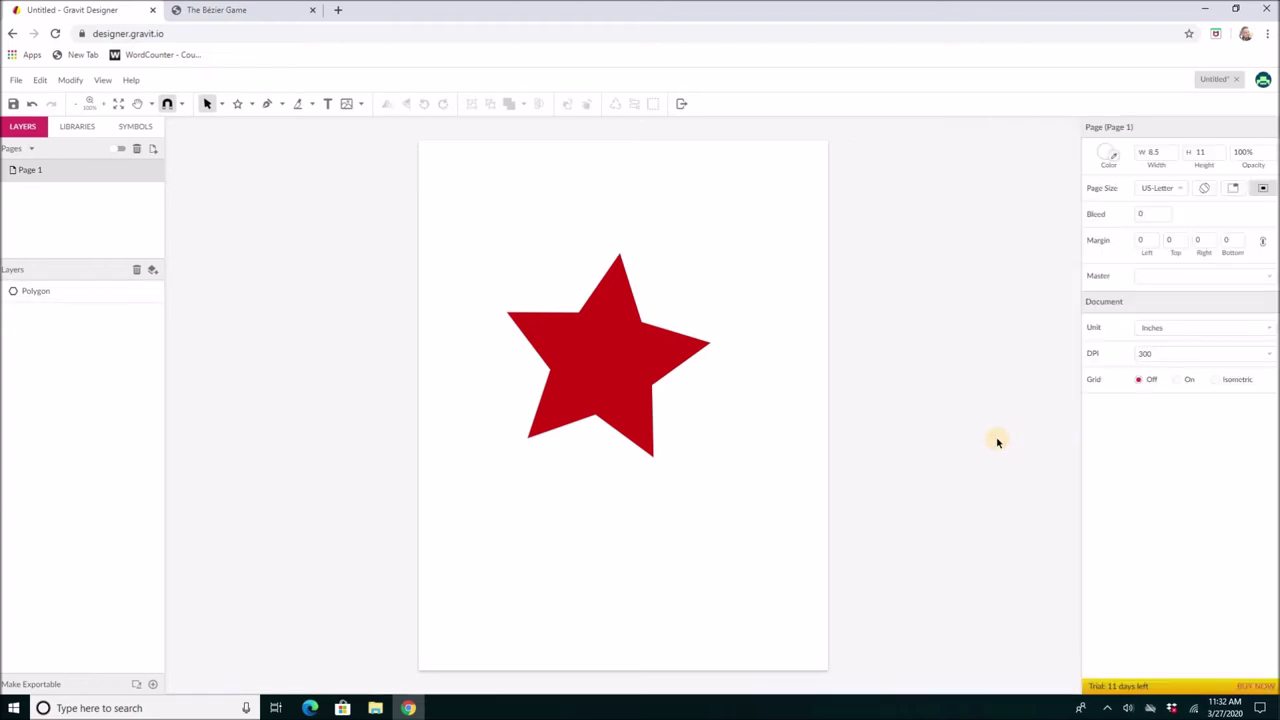
# Add a border to the star, thicken it twice, then thin it back down.
pyautogui.click(617, 349)
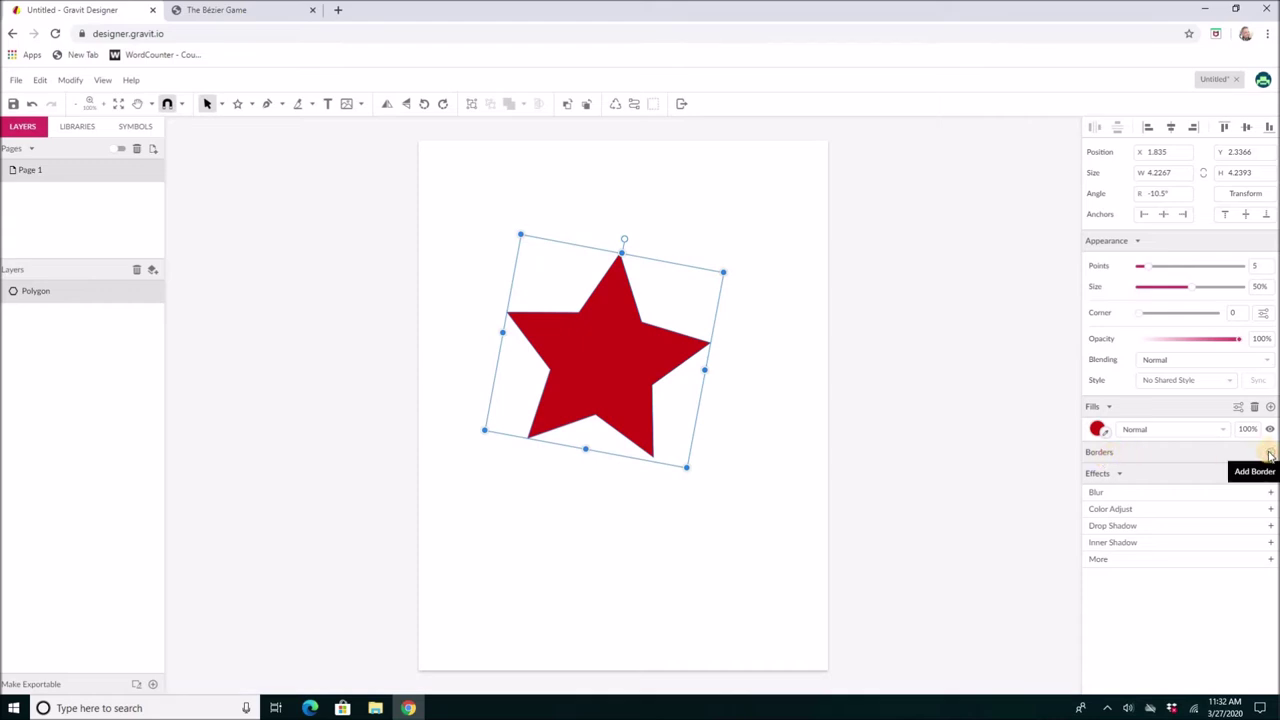
pyautogui.click(1270, 453)
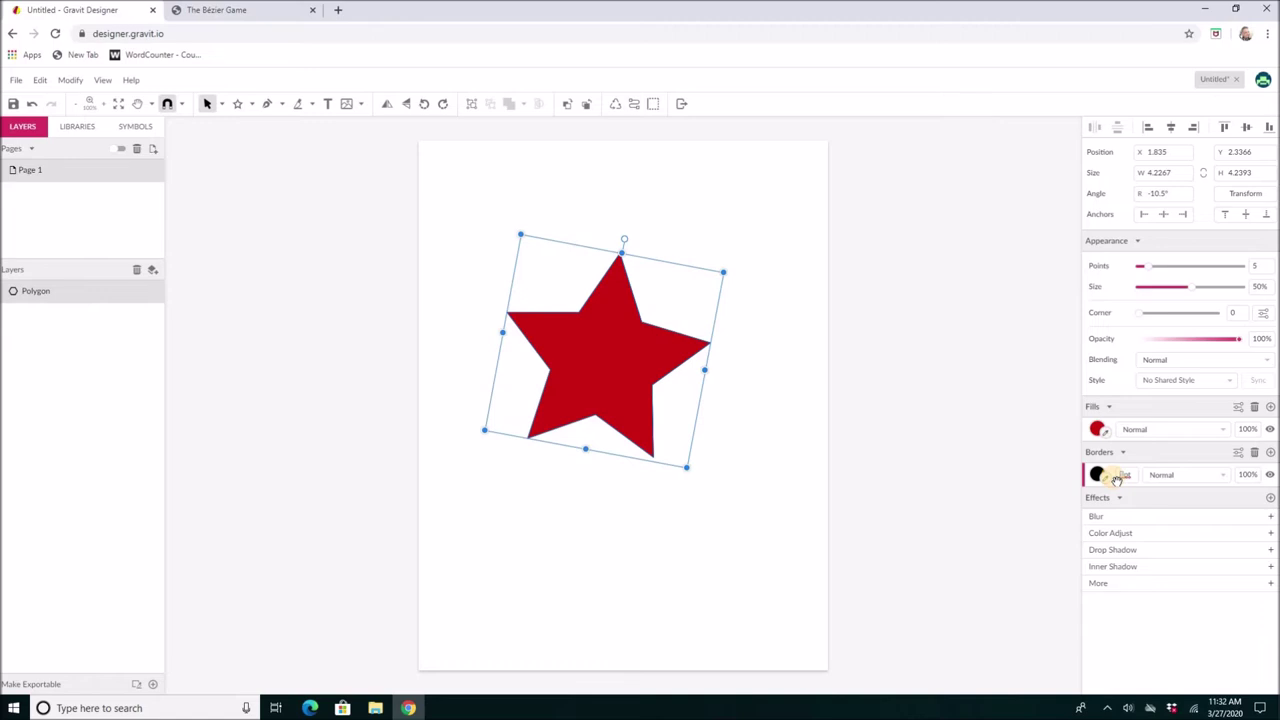
pyautogui.press('Up')
pyautogui.press('Up')
pyautogui.press('Up')
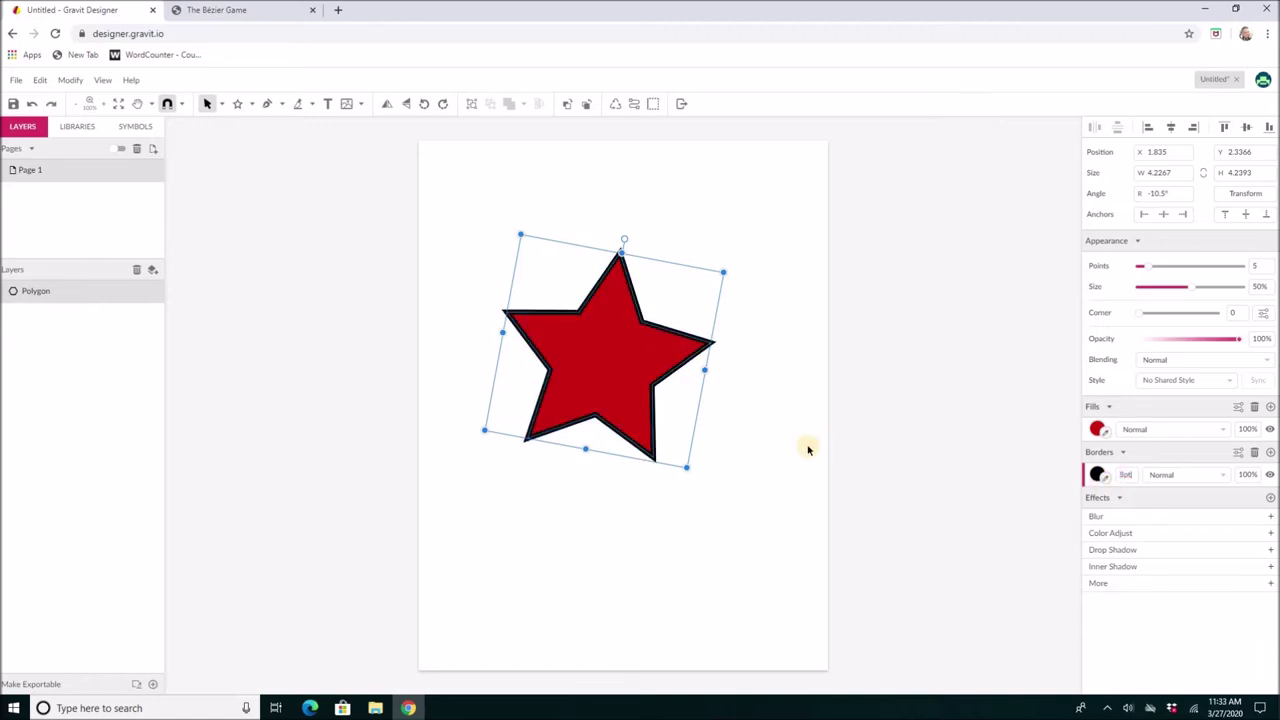
pyautogui.press('Up')
pyautogui.press('Down')
pyautogui.press('Down')
pyautogui.press('Down')
pyautogui.press('Down')
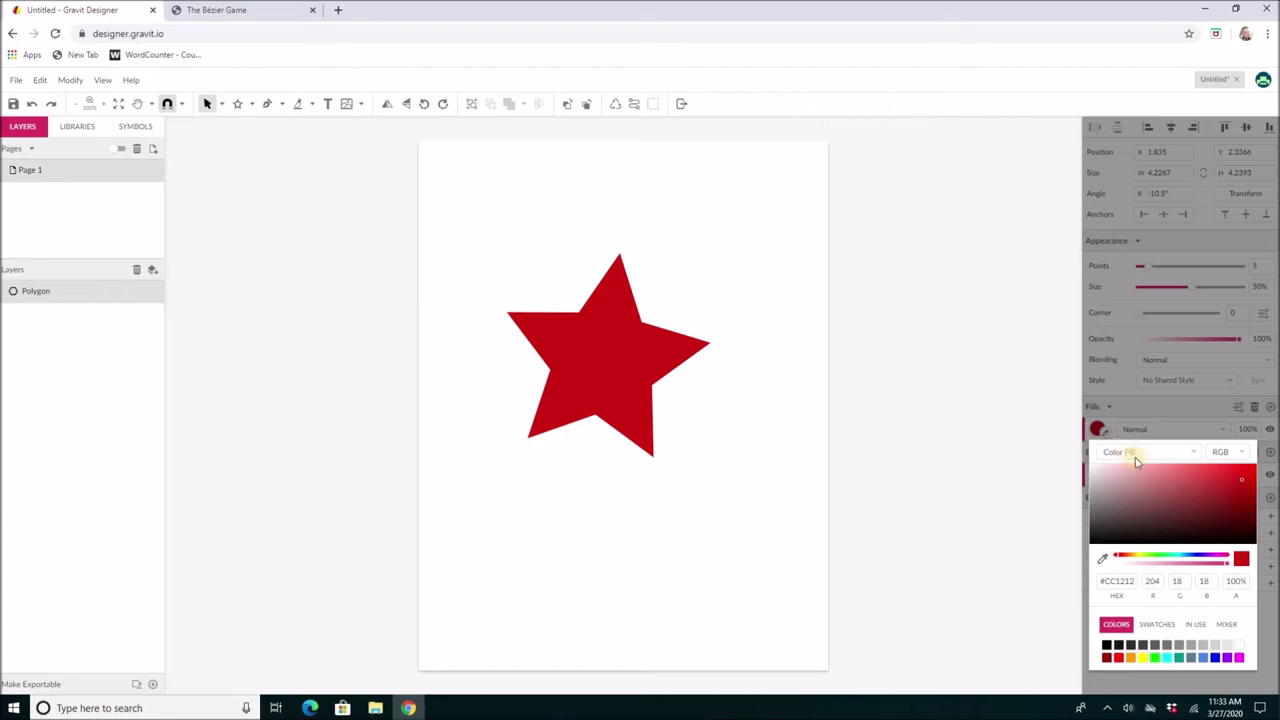
# Switch the star's fill to a radial gradient and recolour its outer stop.
pyautogui.click(1135, 456)
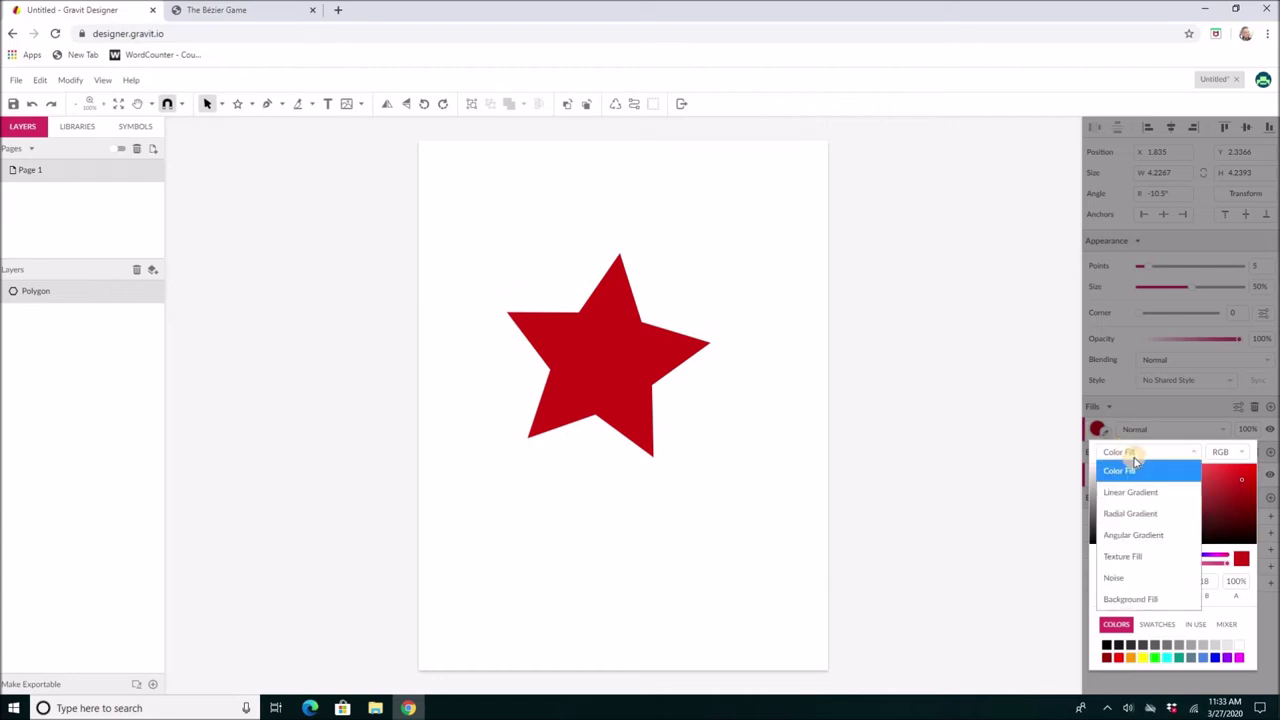
pyautogui.click(1122, 516)
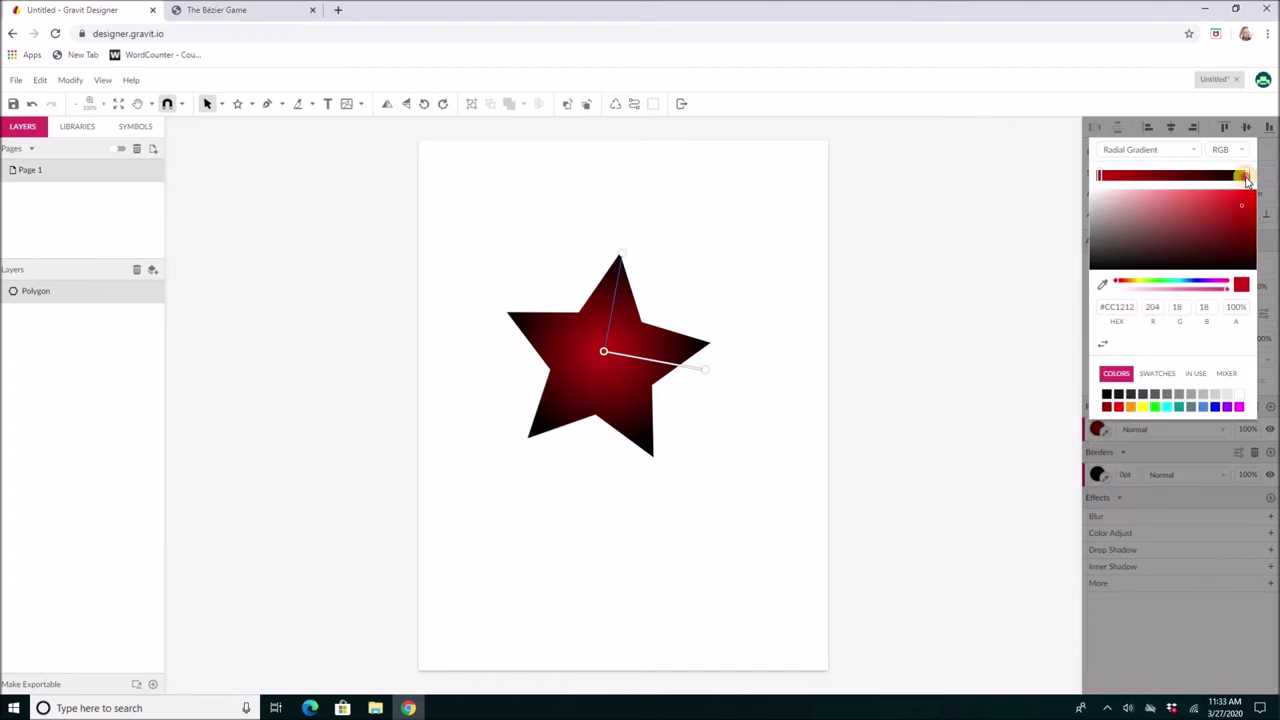
pyautogui.click(1245, 177)
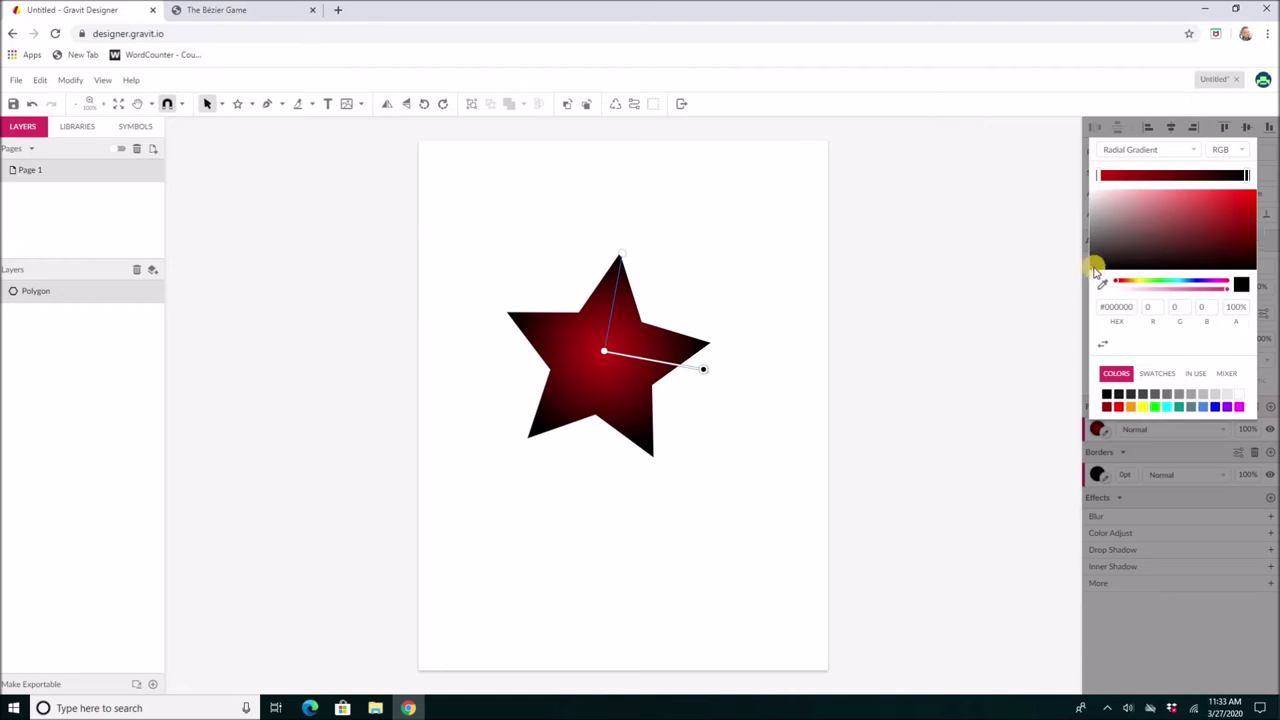
pyautogui.moveTo(1095, 270); pyautogui.dragTo(1229, 198)
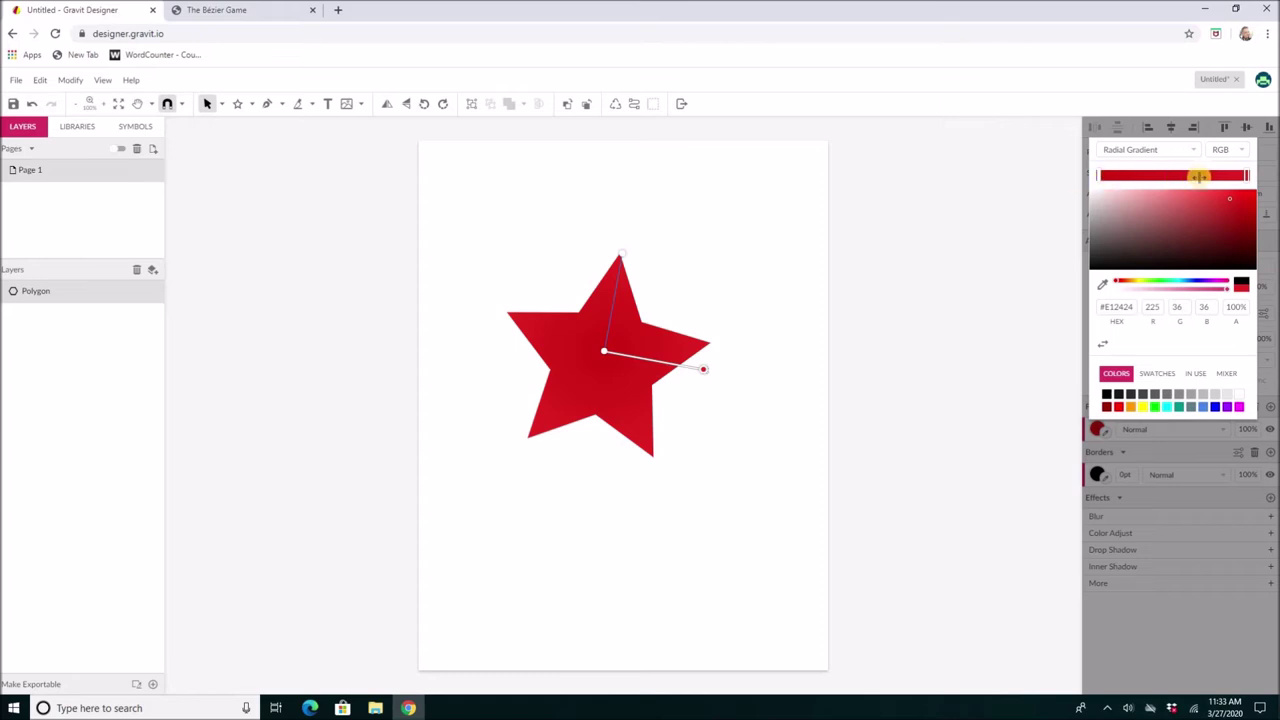
pyautogui.click(1248, 177)
# Make the gradient centre red, reposition a colour stop and widen the red centre's spread.
pyautogui.click(1105, 177)
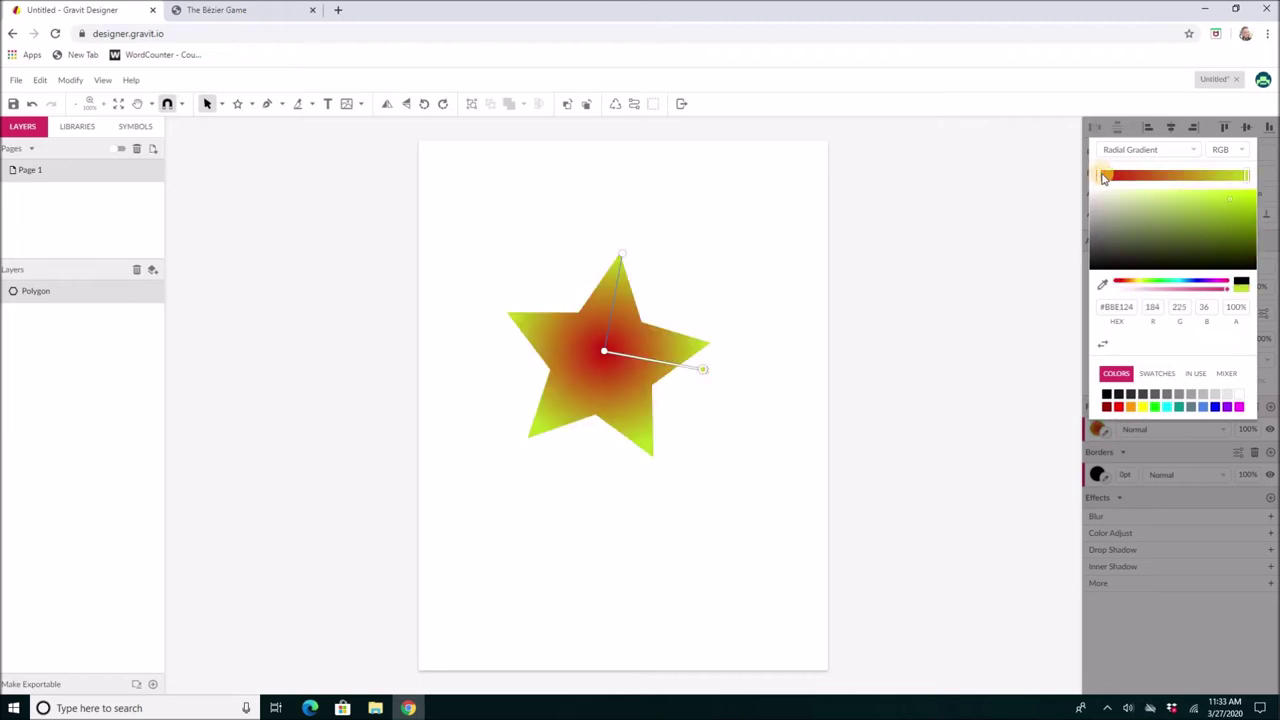
pyautogui.click(1166, 184)
pyautogui.click(1138, 283)
pyautogui.click(1140, 286)
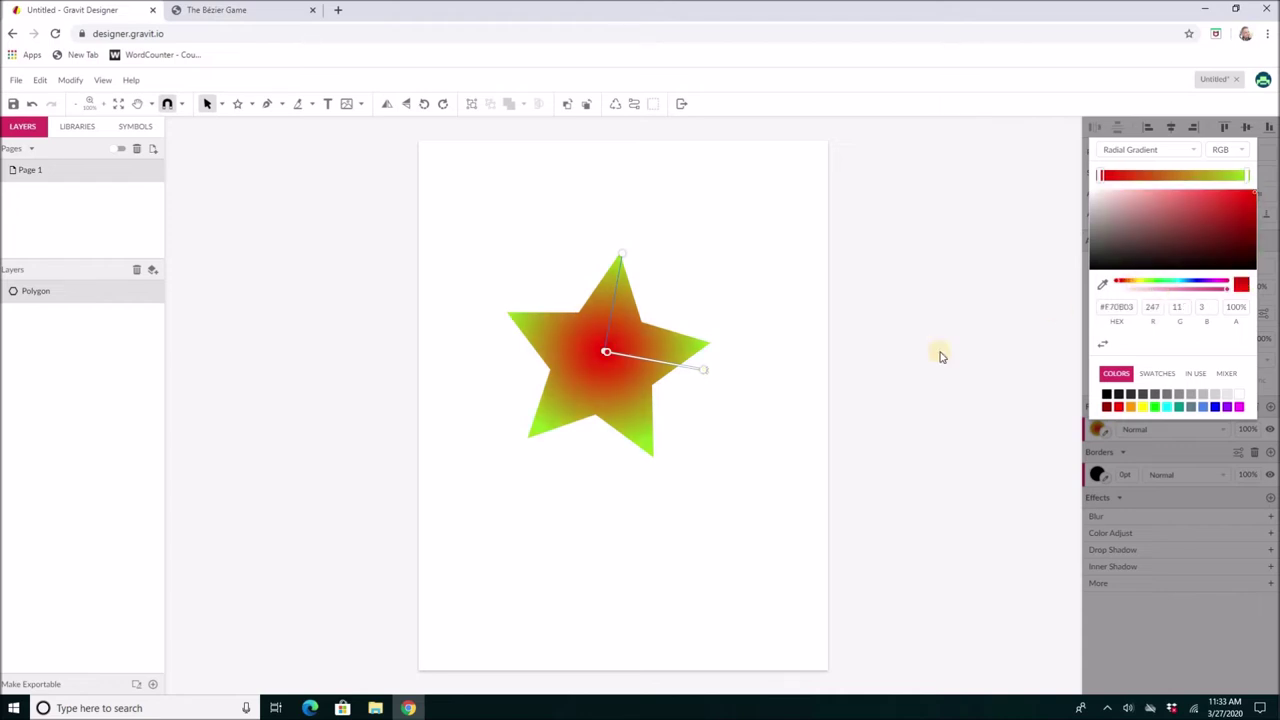
pyautogui.moveTo(1106, 178); pyautogui.dragTo(1181, 191)
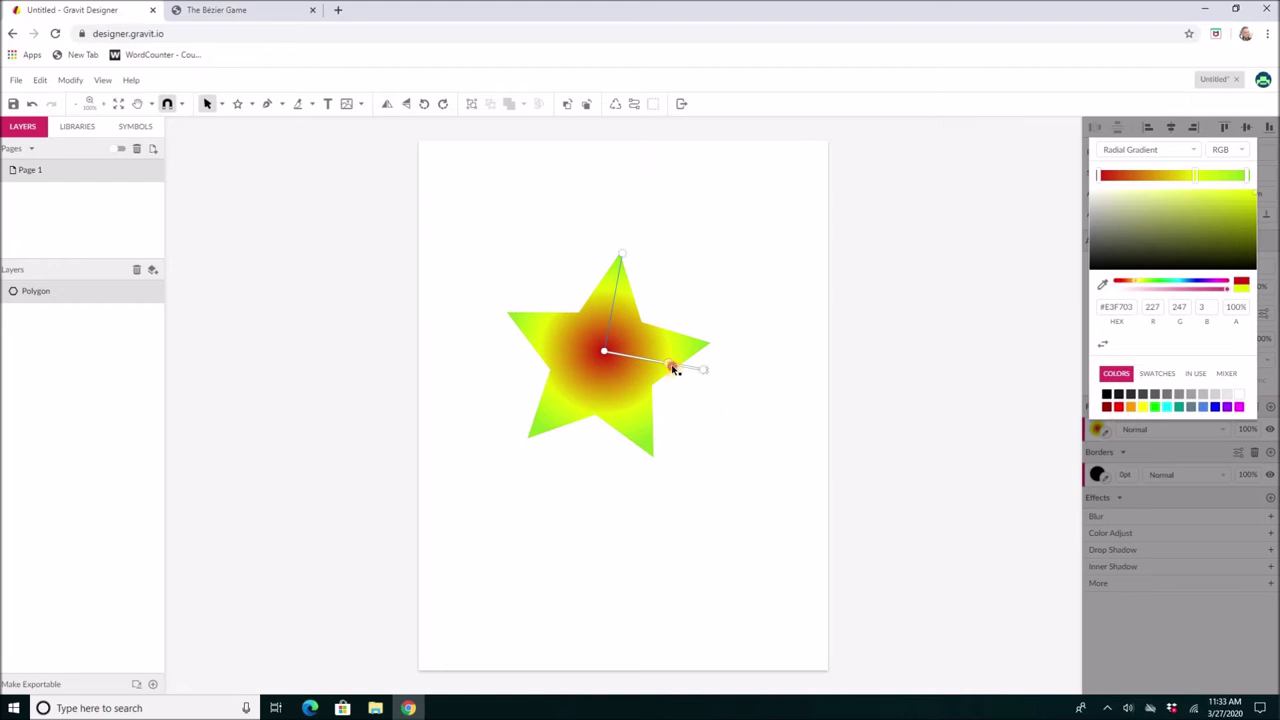
pyautogui.moveTo(674, 370); pyautogui.dragTo(685, 408)
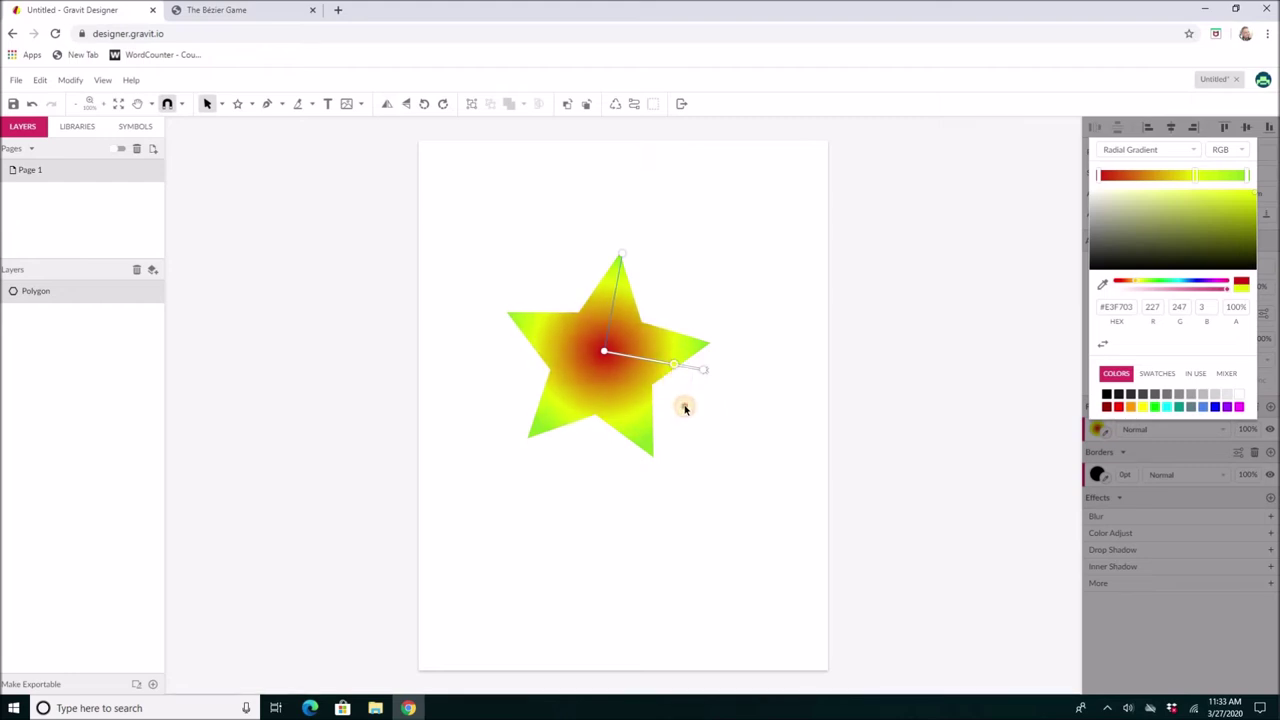
pyautogui.click(686, 391)
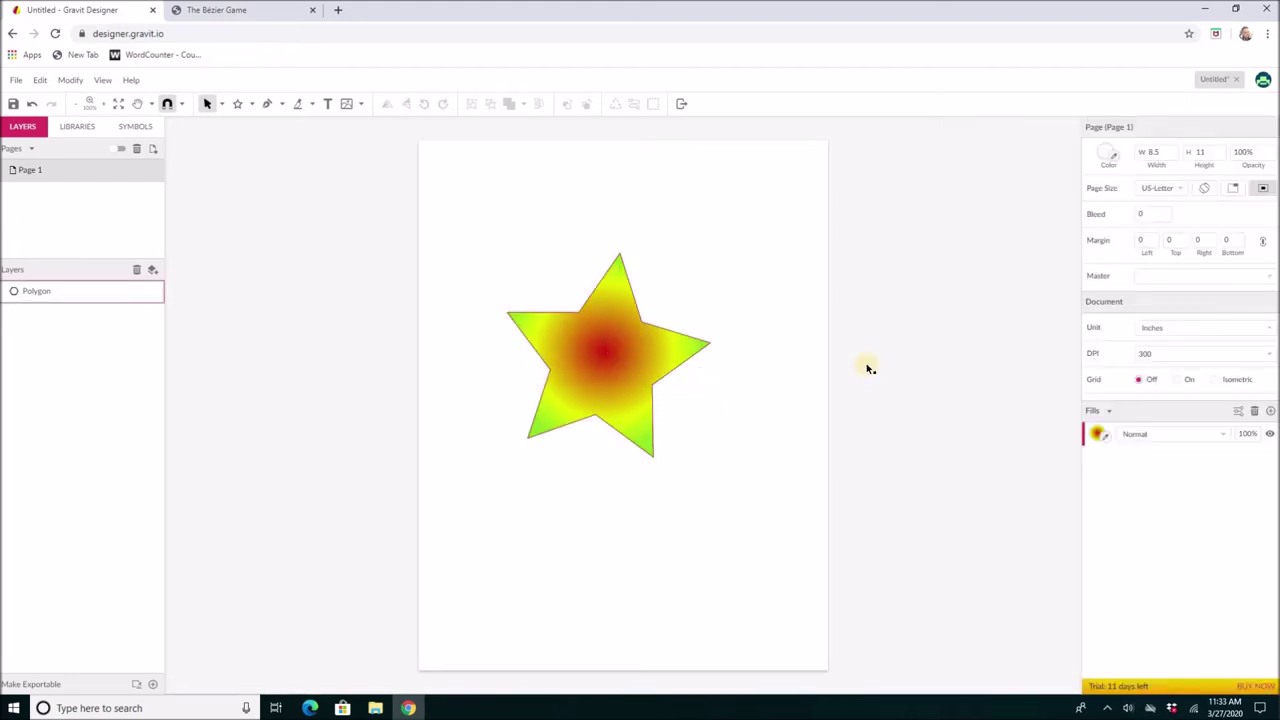
# Give the star 17 points at 68% size with 0.13 corners, then move it up and right.
pyautogui.hotkey('ctrl', 'a')
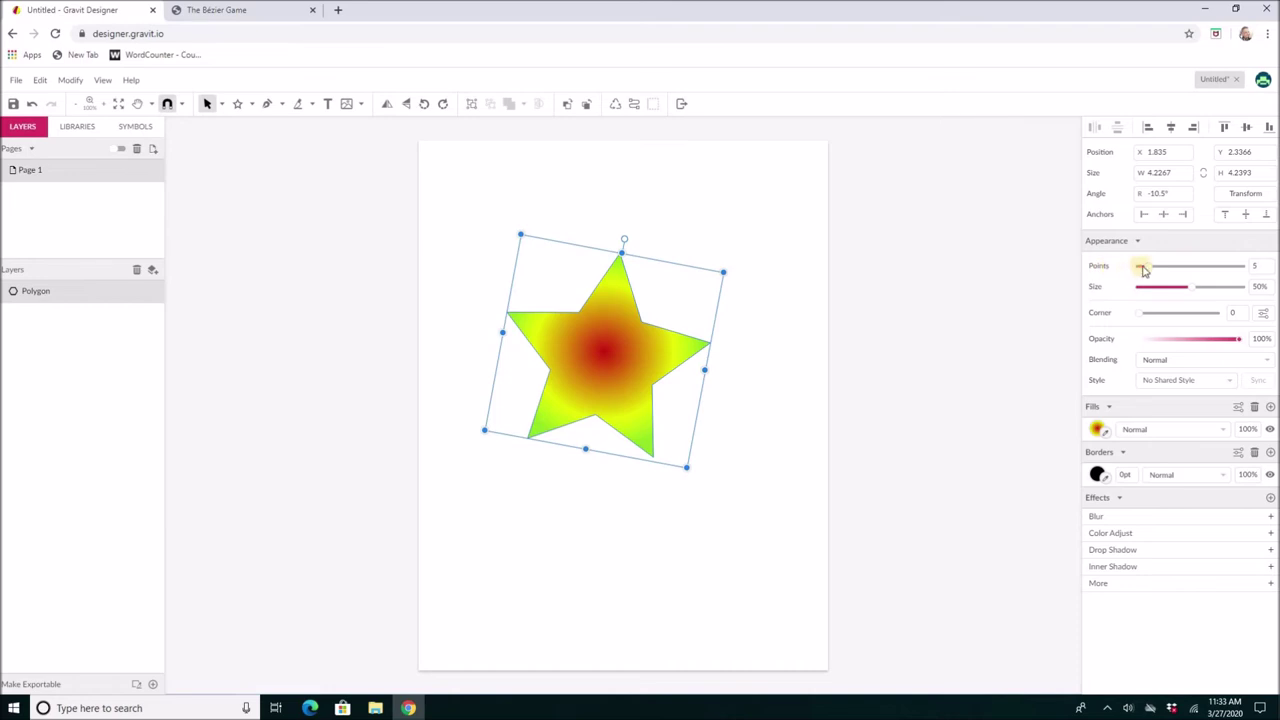
pyautogui.moveTo(1158, 268); pyautogui.dragTo(1209, 289)
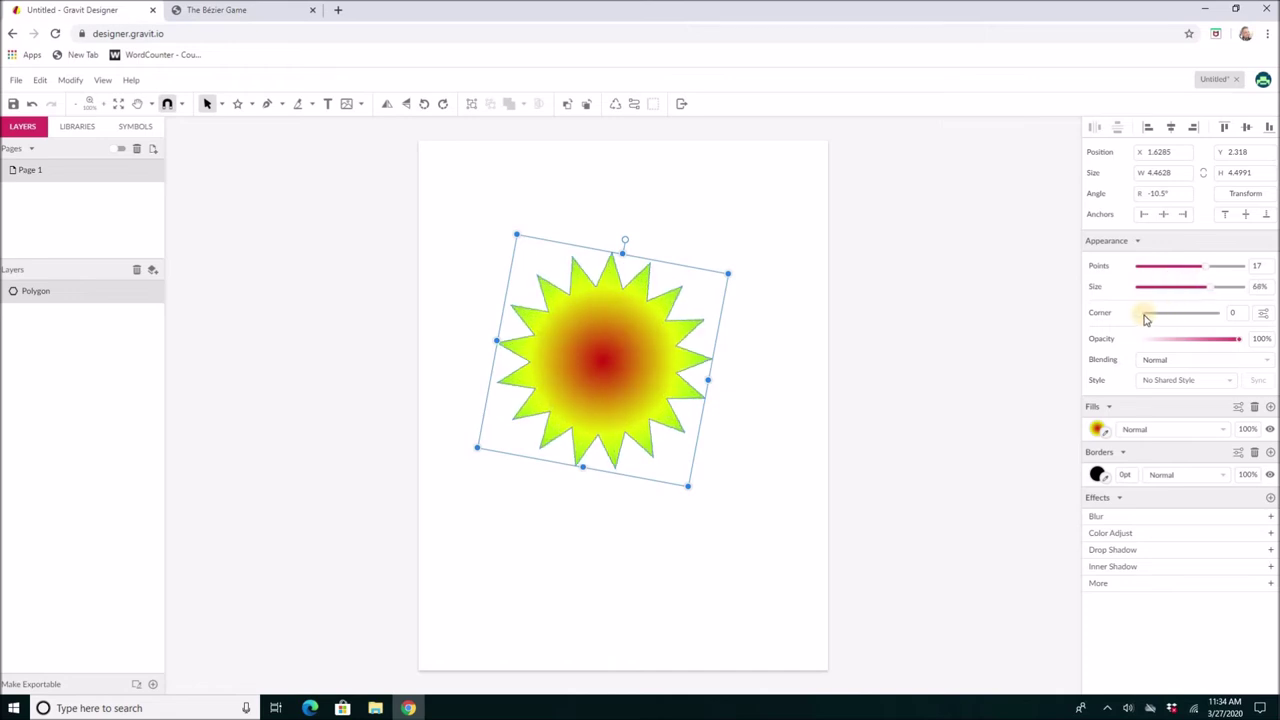
pyautogui.moveTo(1147, 318); pyautogui.dragTo(1165, 317)
pyautogui.click(603, 389)
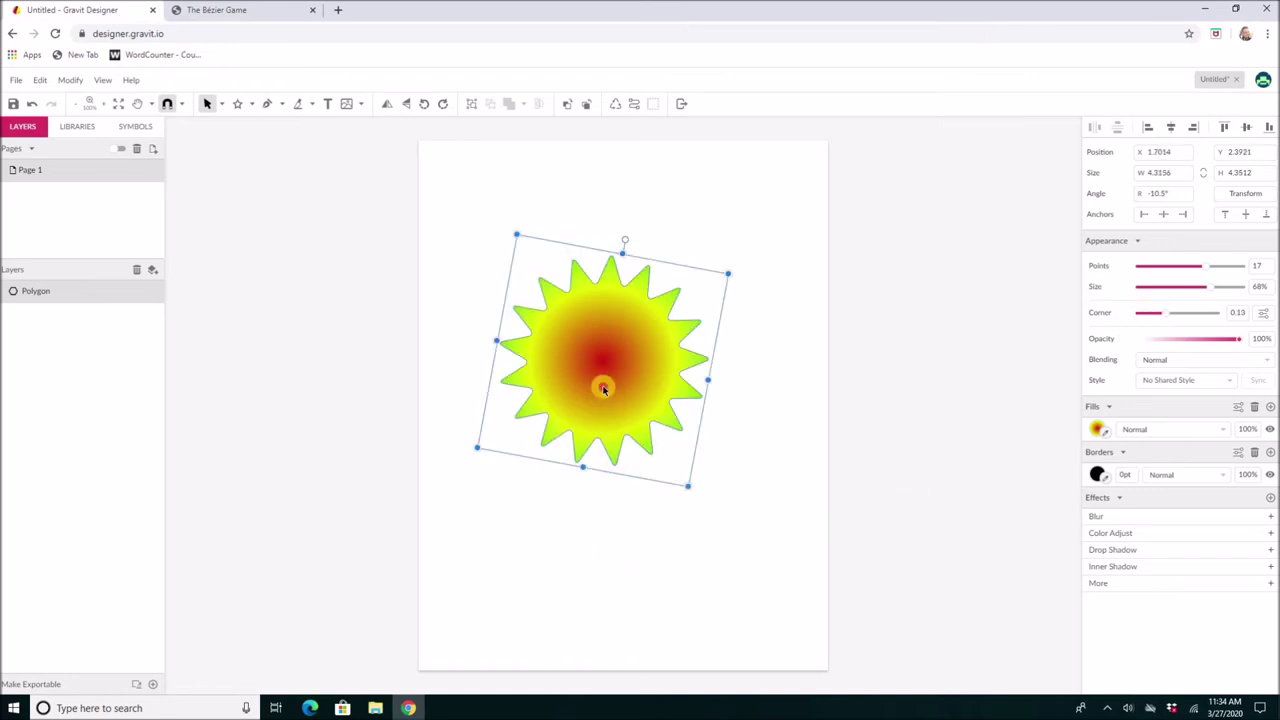
pyautogui.moveTo(603, 389); pyautogui.dragTo(652, 308)
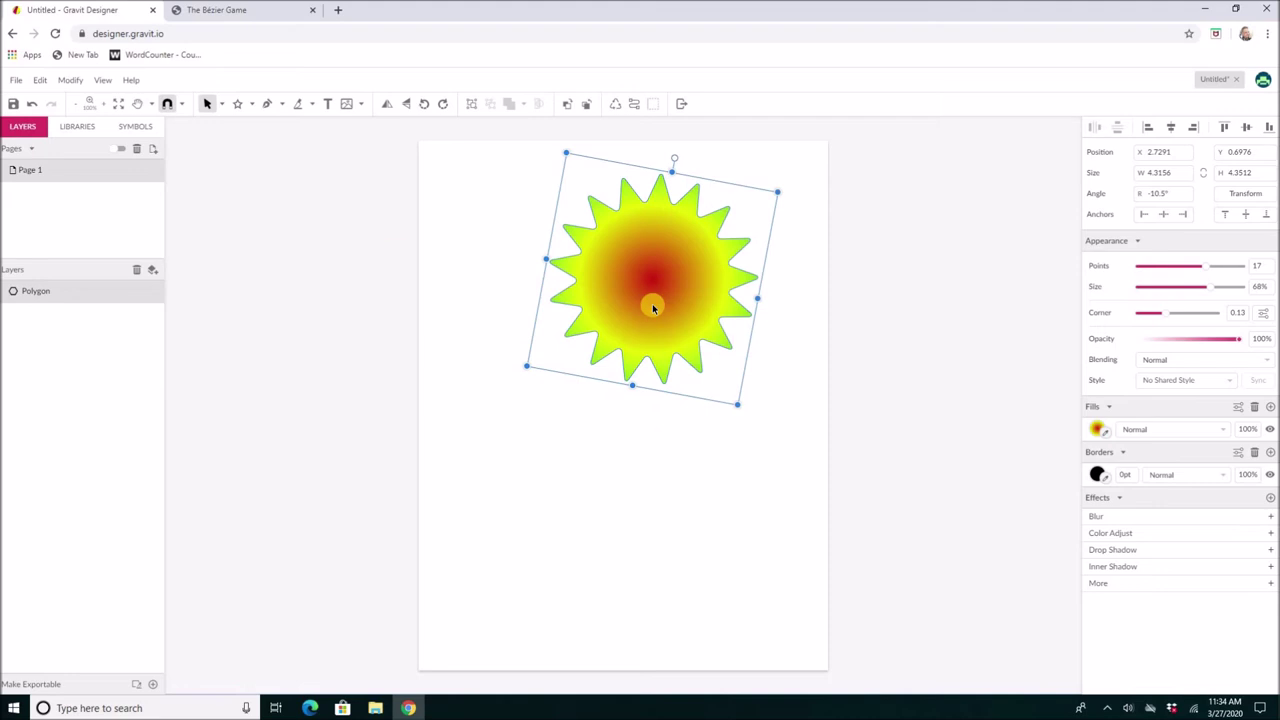
pyautogui.click(657, 500)
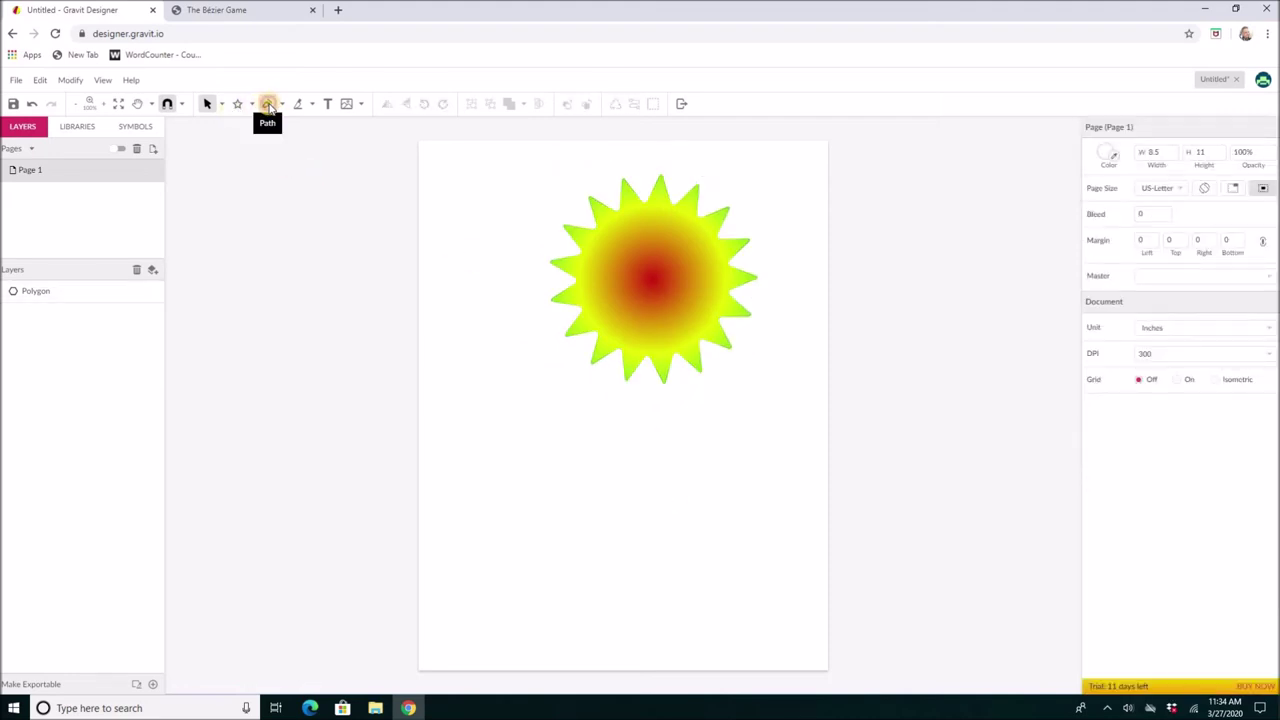
# Use the Pen tool to draw a closed curved path, about 5.10 × 3.09 in, below the sunburst.
pyautogui.click(269, 105)
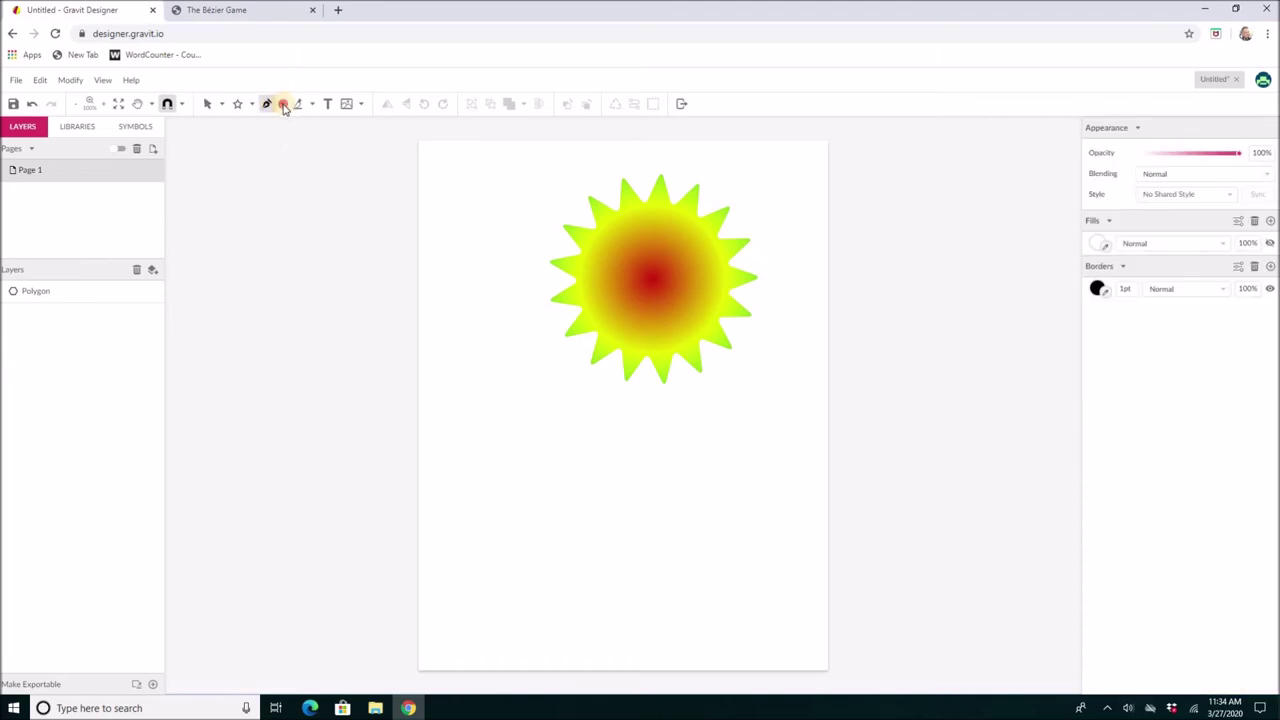
pyautogui.click(284, 106)
pyautogui.click(294, 124)
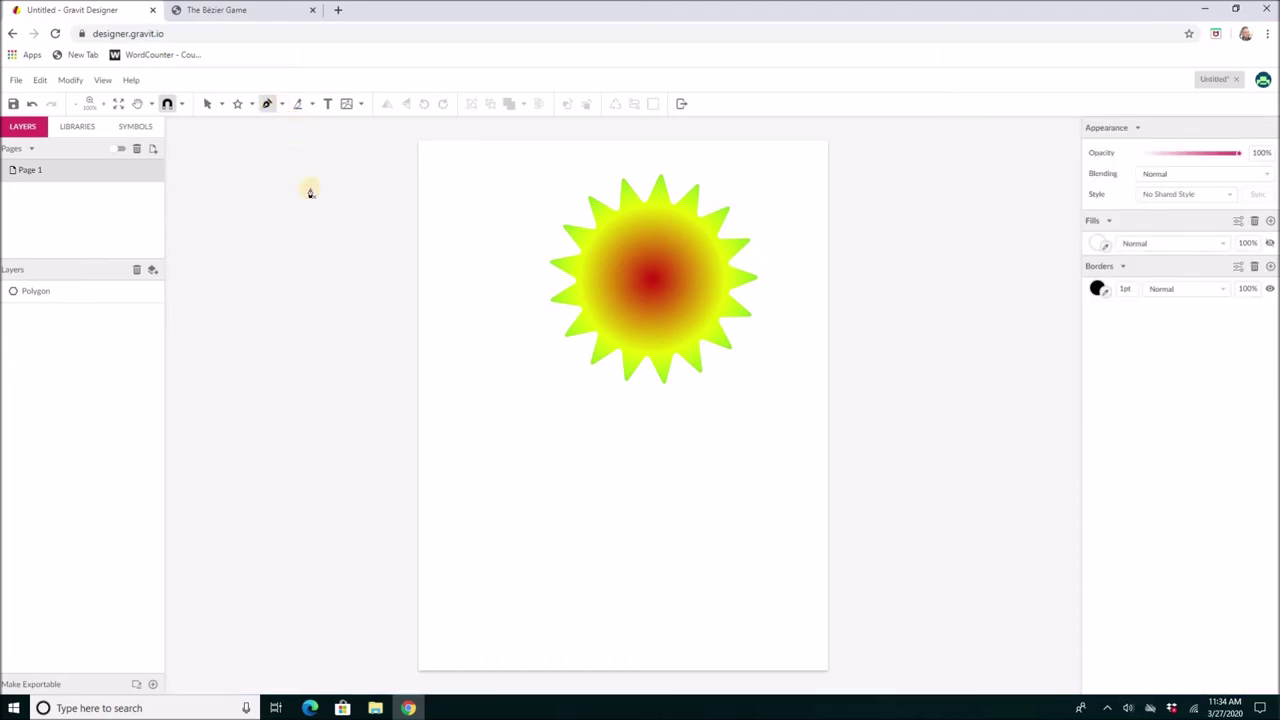
pyautogui.click(534, 431)
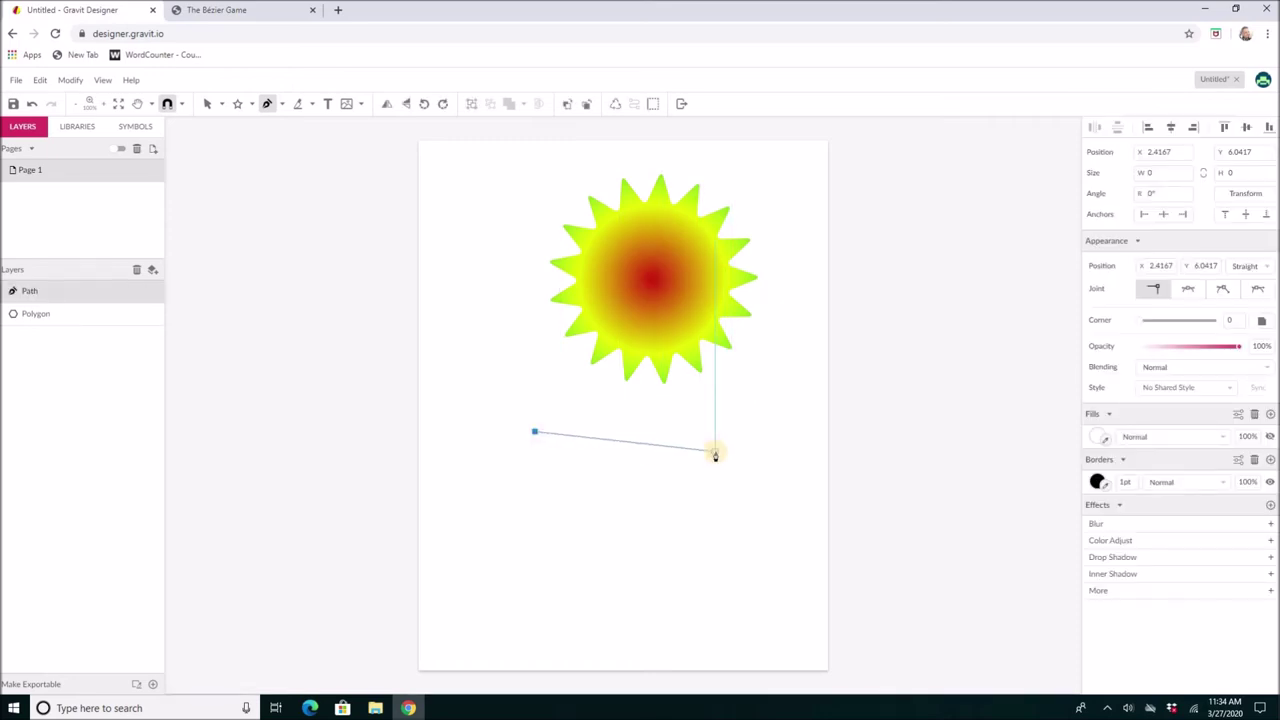
pyautogui.moveTo(714, 453); pyautogui.dragTo(712, 533)
pyautogui.moveTo(712, 580); pyautogui.dragTo(743, 509)
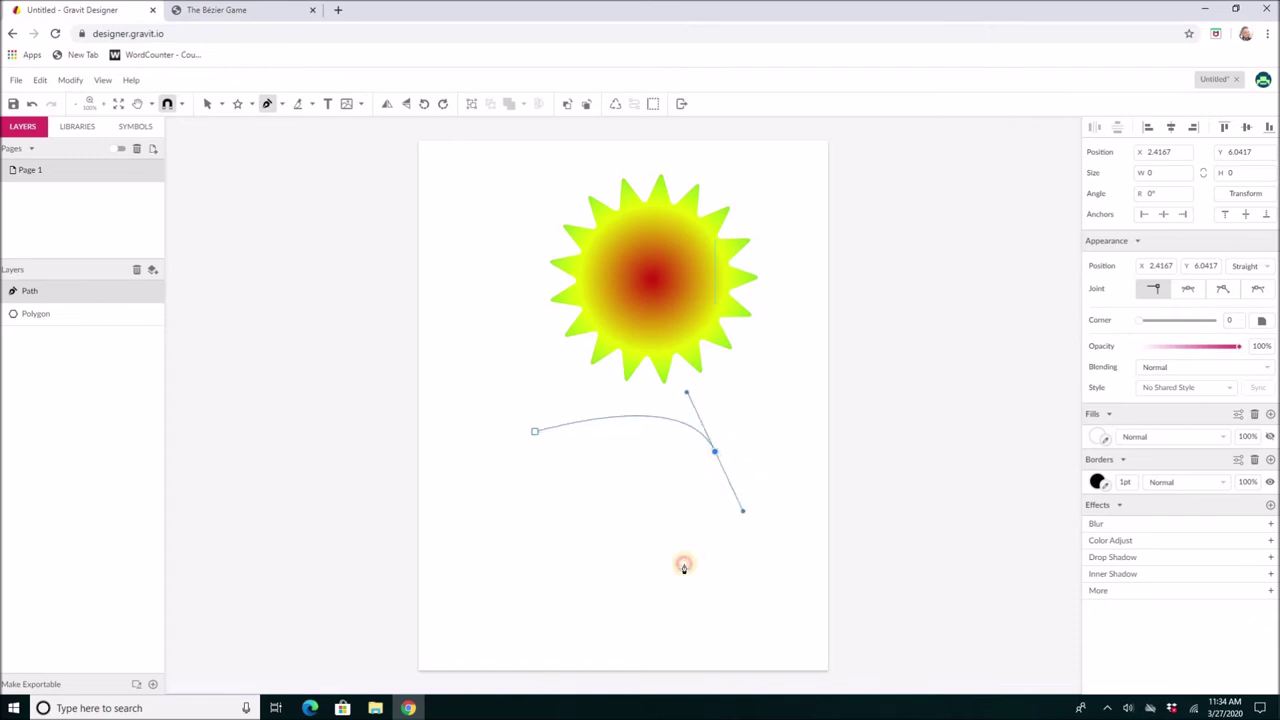
pyautogui.moveTo(624, 581); pyautogui.dragTo(478, 481)
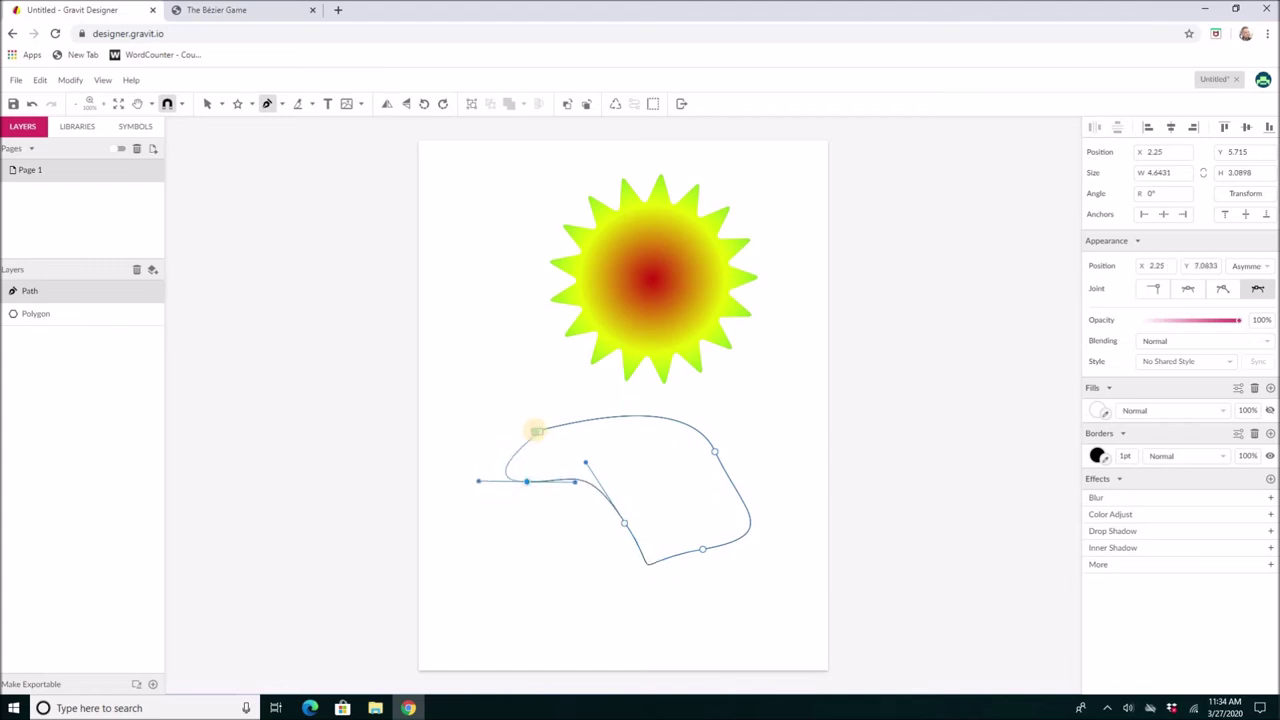
pyautogui.click(535, 431)
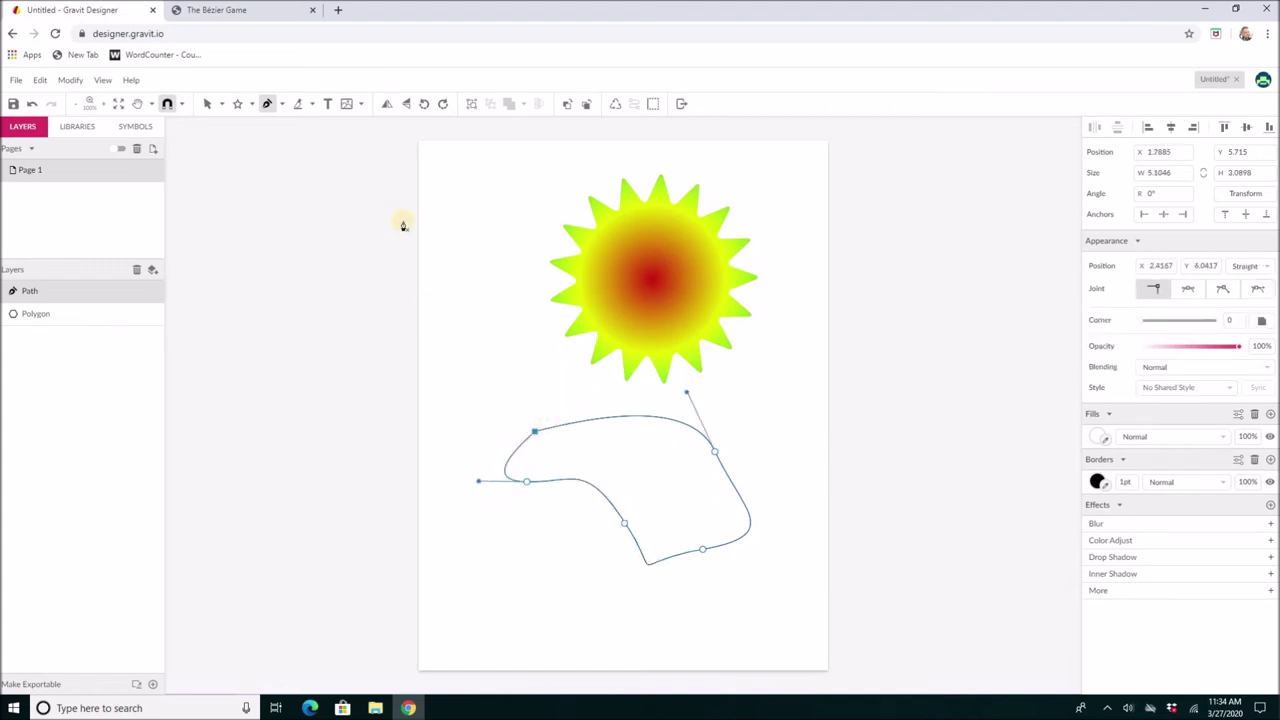
pyautogui.click(207, 104)
pyautogui.click(600, 414)
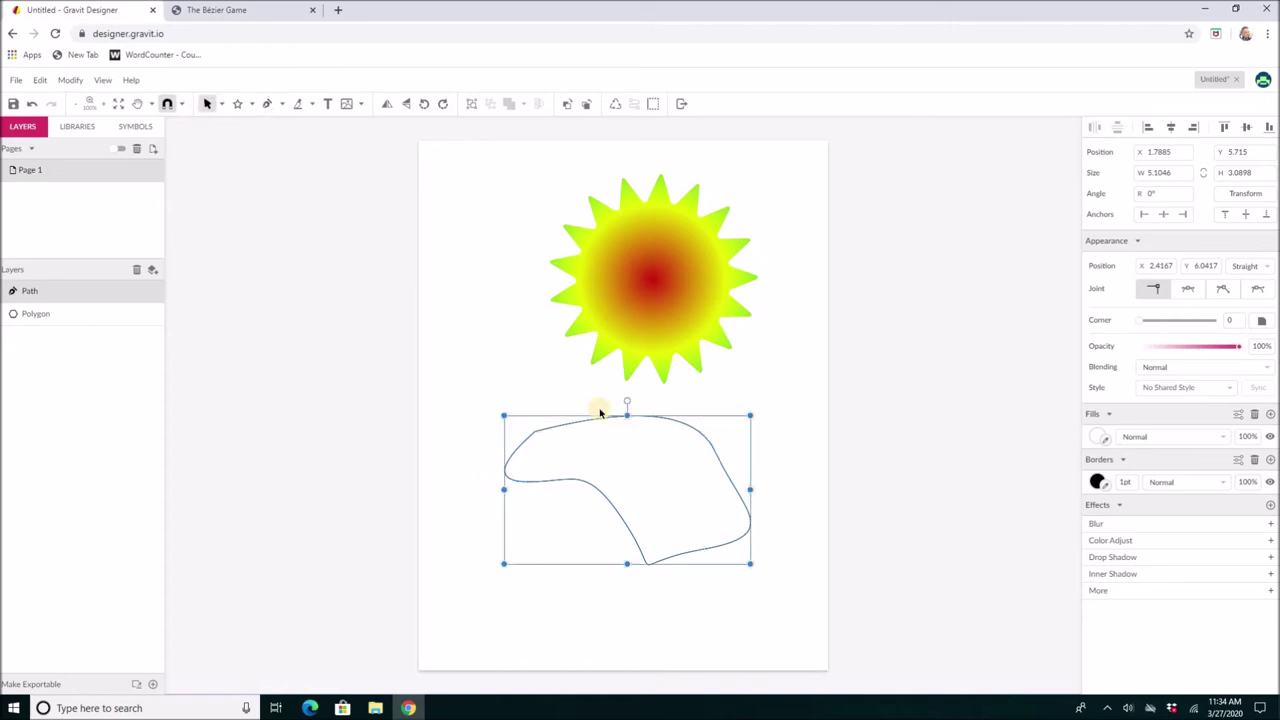
# Fill the new curved shape bright green (#12EA81).
pyautogui.click(1099, 439)
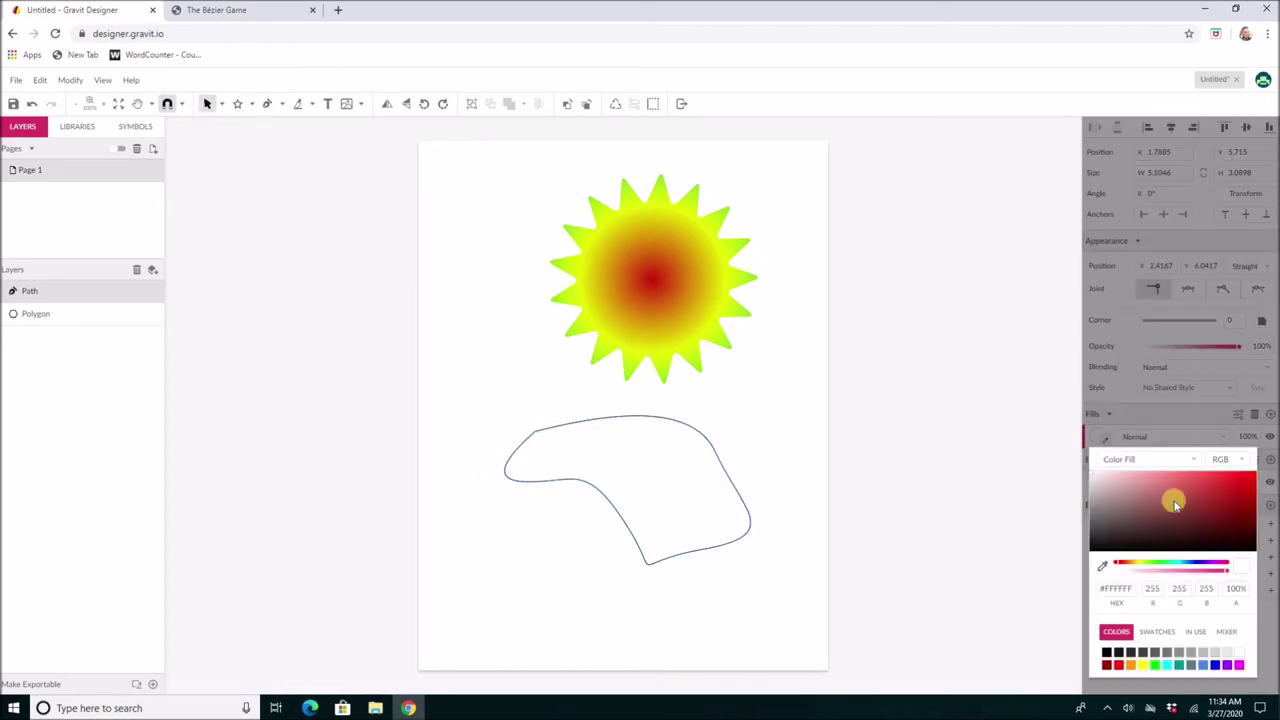
pyautogui.click(1152, 565)
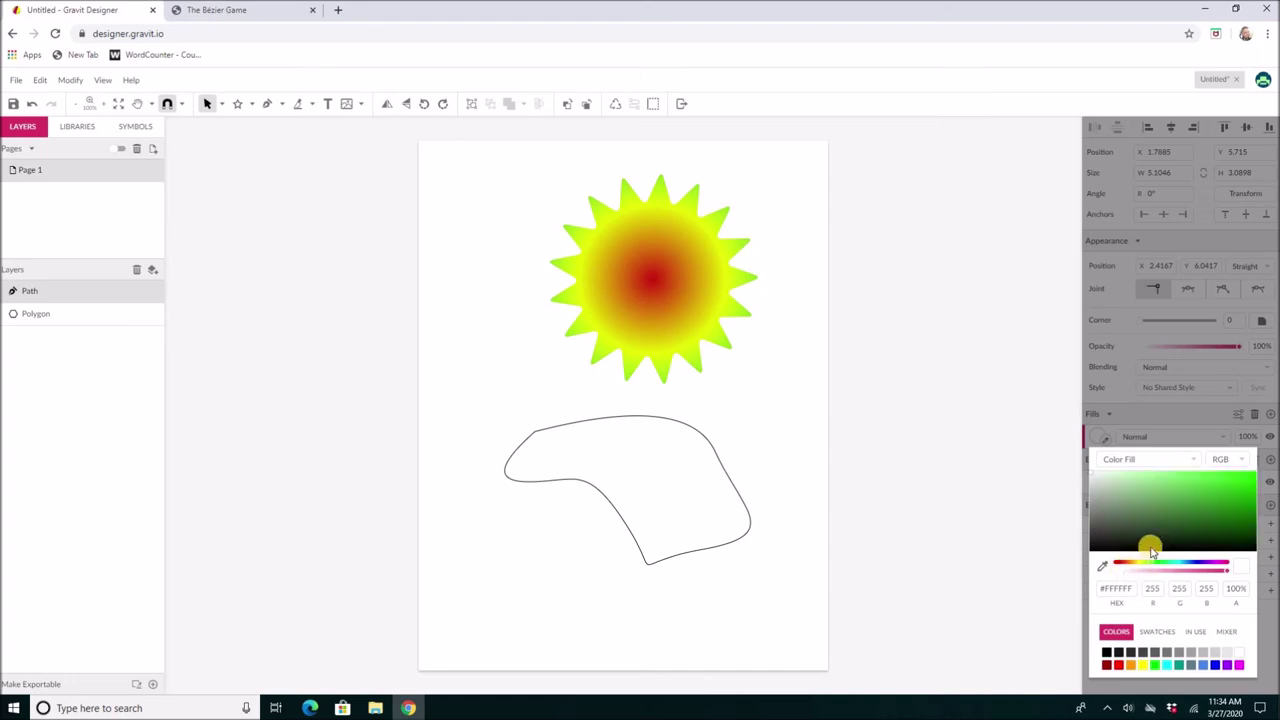
pyautogui.moveTo(1231, 506); pyautogui.dragTo(1245, 482)
pyautogui.click(688, 455)
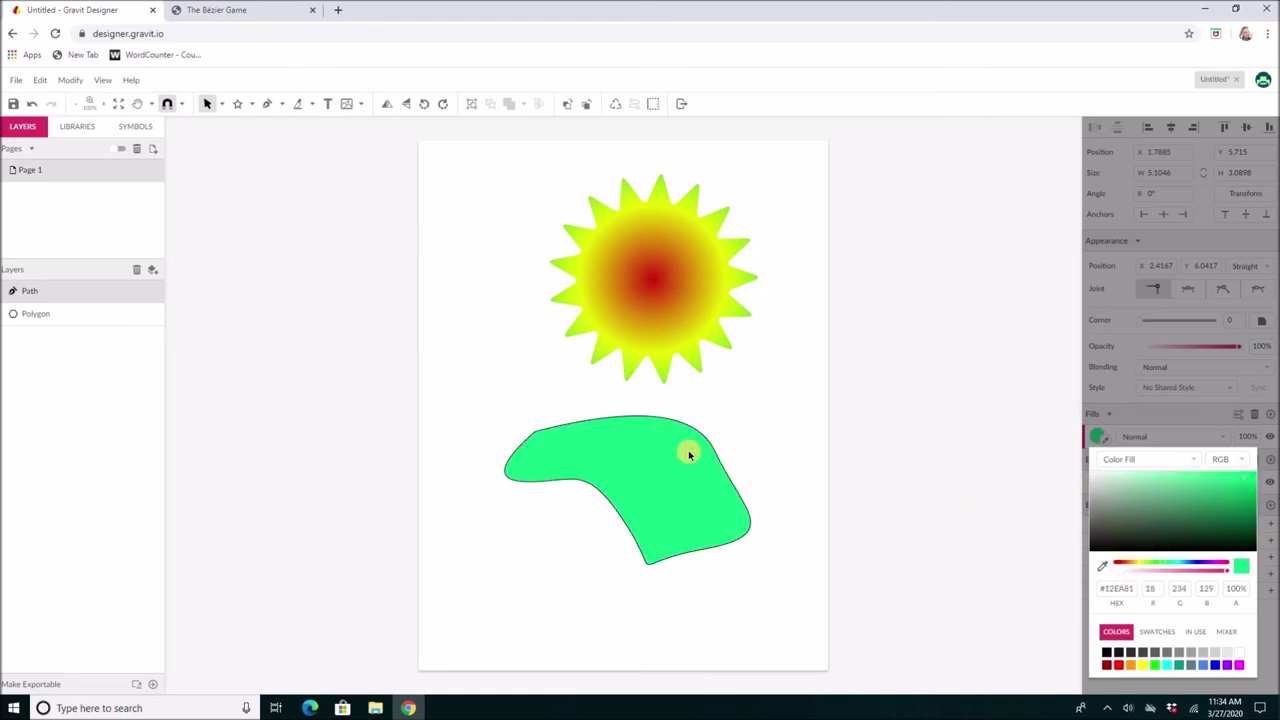
pyautogui.click(674, 461)
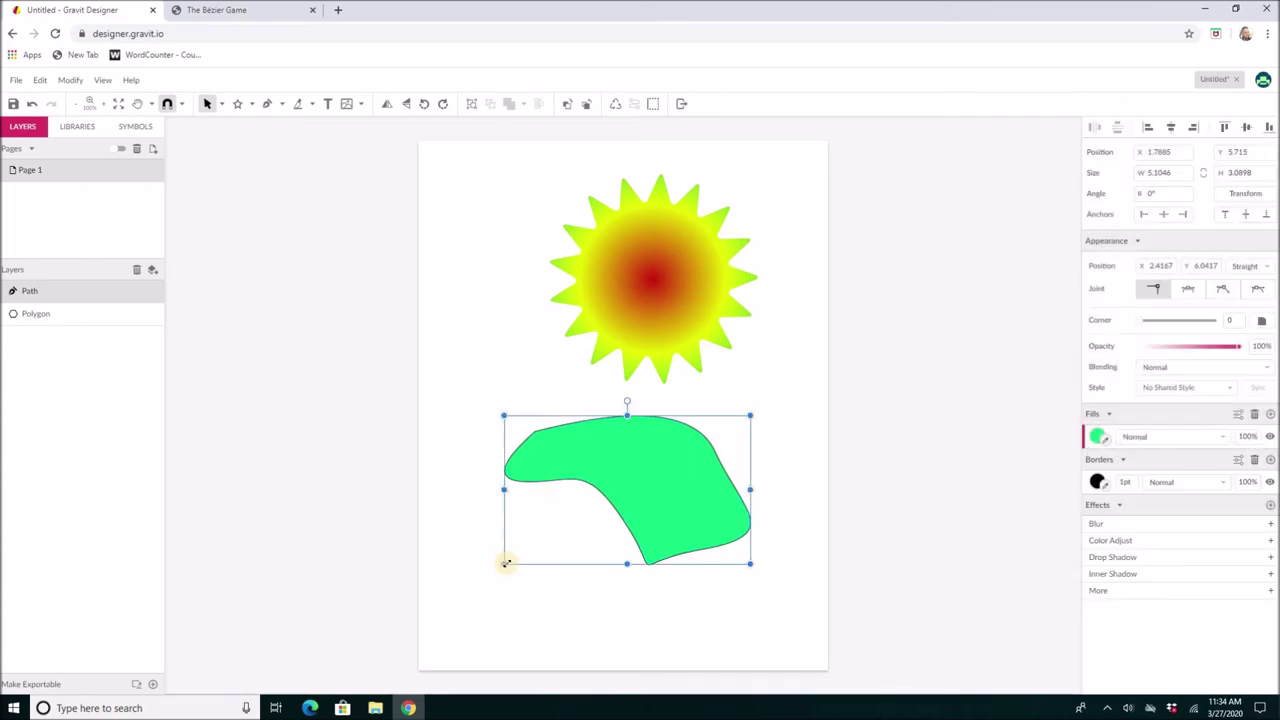
# Shrink the green shape to 2.89 × 1.92 in, move it beside the sunburst, and add an inner shadow.
pyautogui.moveTo(547, 540); pyautogui.dragTo(650, 488)
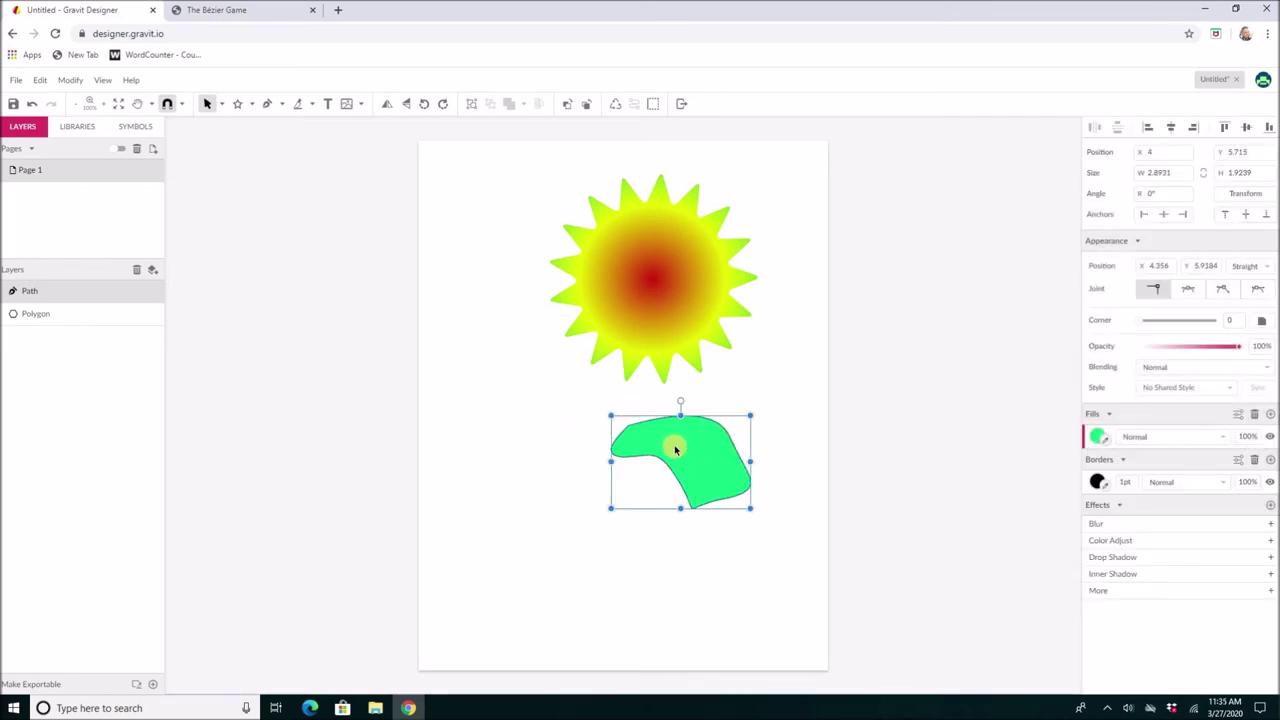
pyautogui.moveTo(728, 420); pyautogui.dragTo(778, 388)
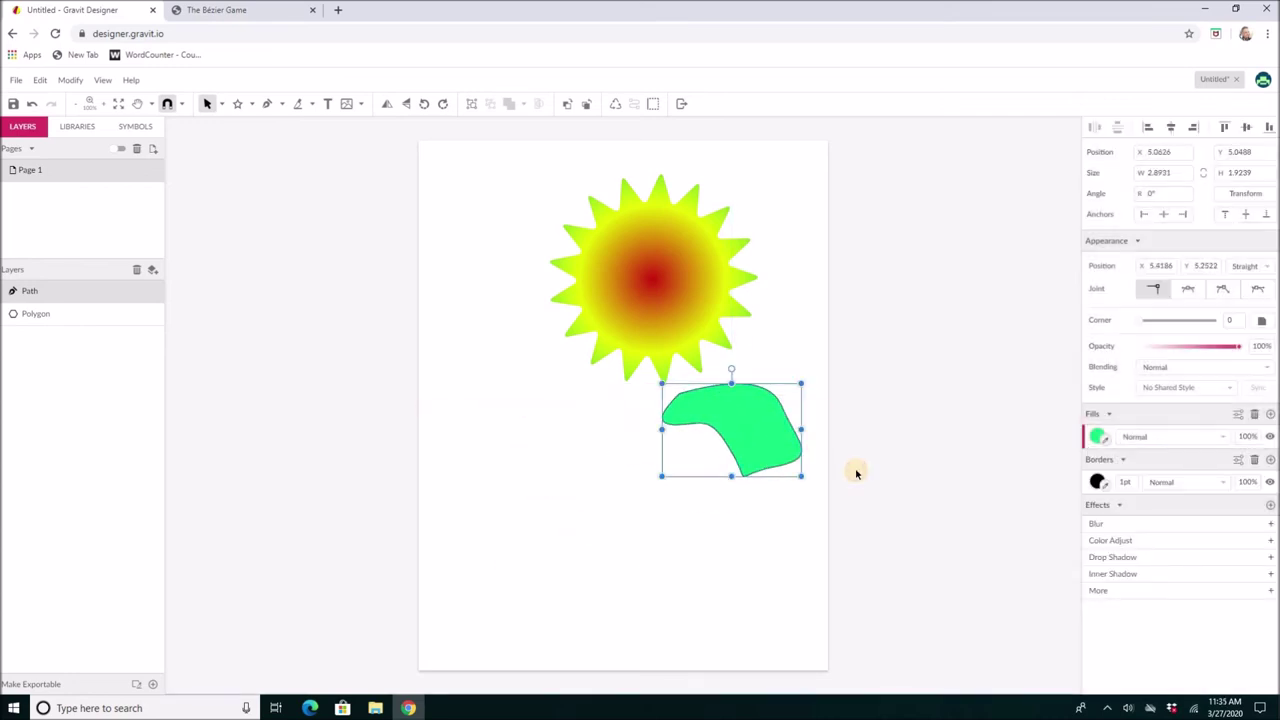
pyautogui.click(1112, 574)
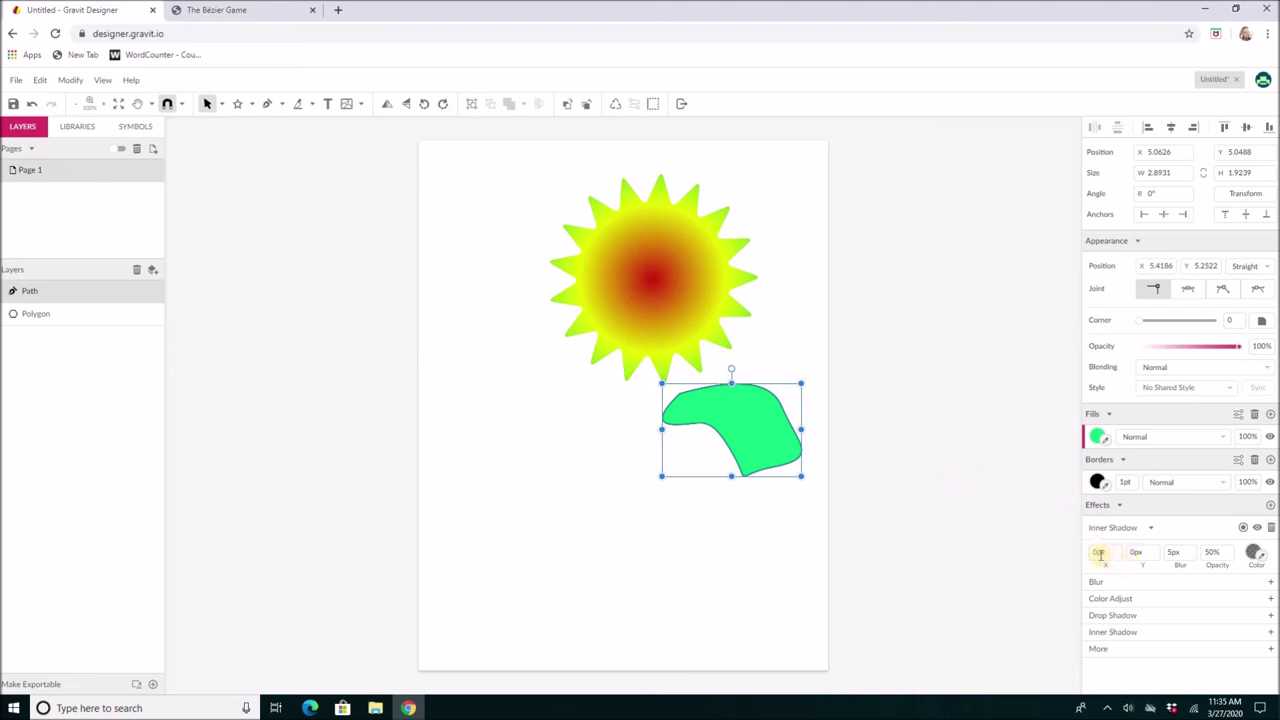
# Offset the green shape's inner shadow 22px horizontally, adjust its vertical offset, and deselect.
pyautogui.click(1090, 556)
pyautogui.moveTo(1088, 556); pyautogui.dragTo(722, 466)
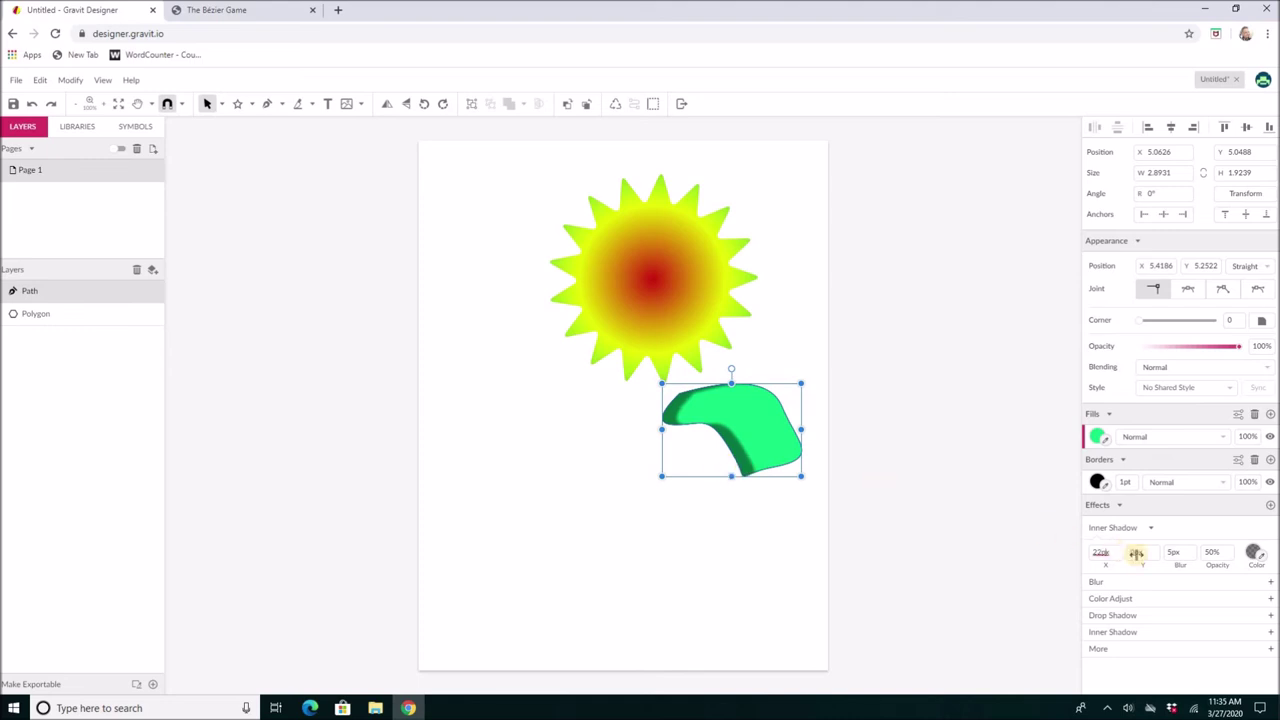
pyautogui.moveTo(1135, 555); pyautogui.dragTo(754, 563)
pyautogui.click(754, 563)
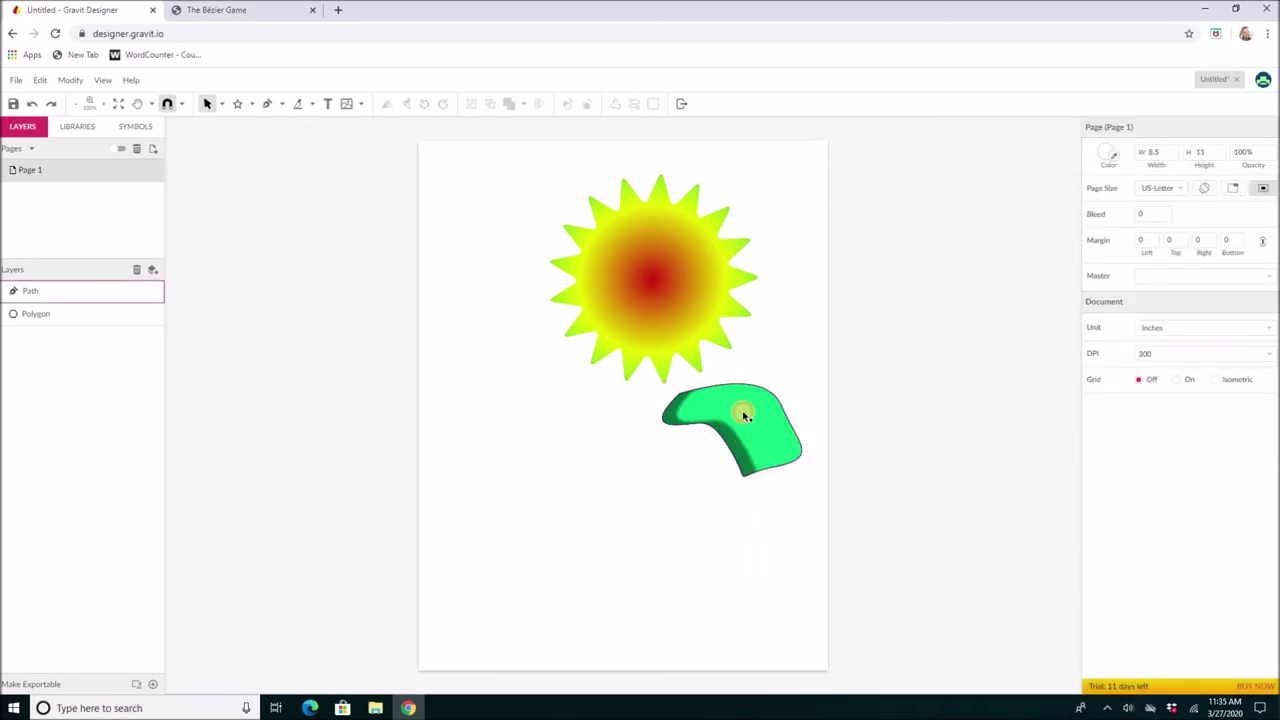
# Duplicate the green leaf, move the copy left under the sun, flip it vertically and rotate it 180°.
pyautogui.click(743, 416)
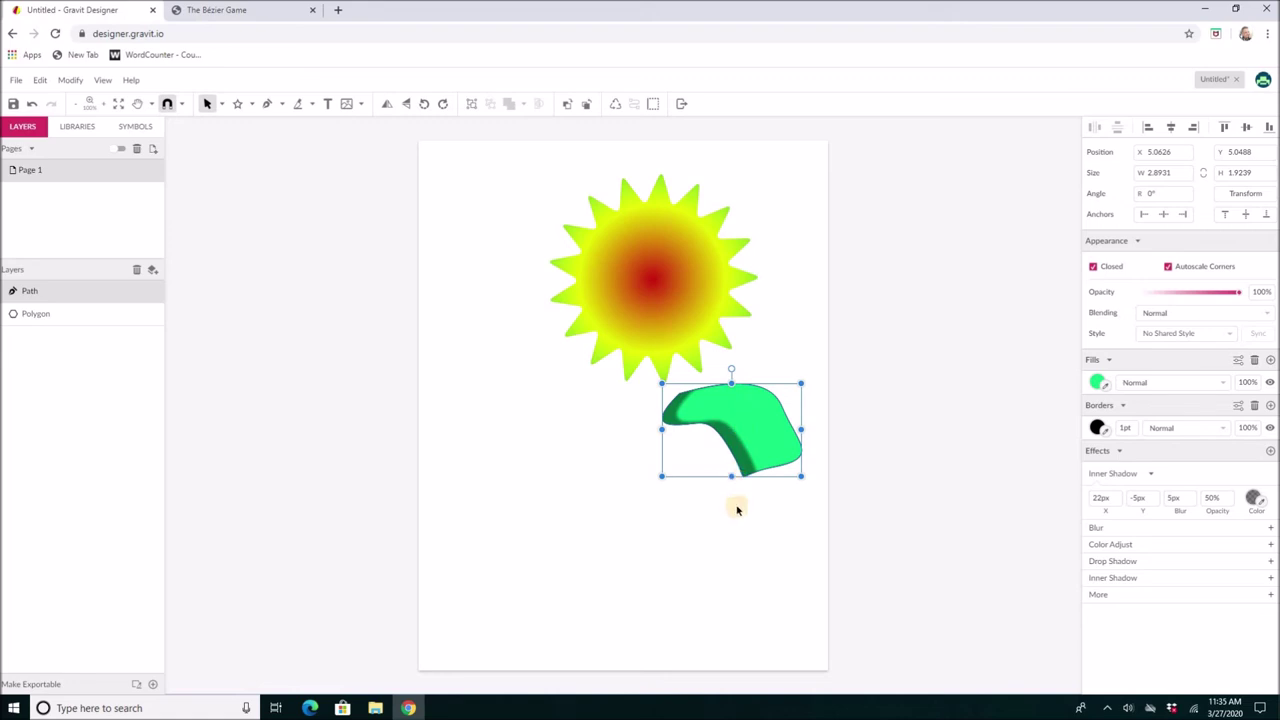
pyautogui.hotkey('ctrl', 'd')
pyautogui.moveTo(656, 433); pyautogui.dragTo(568, 438)
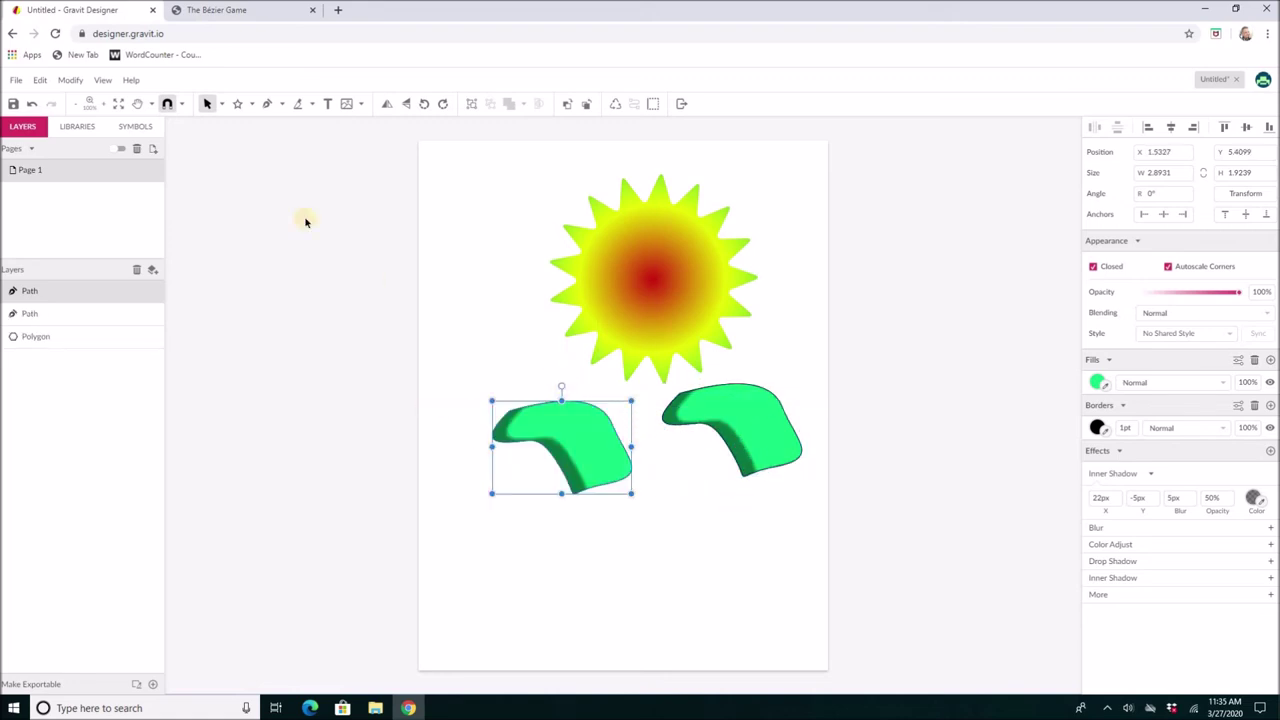
pyautogui.click(80, 81)
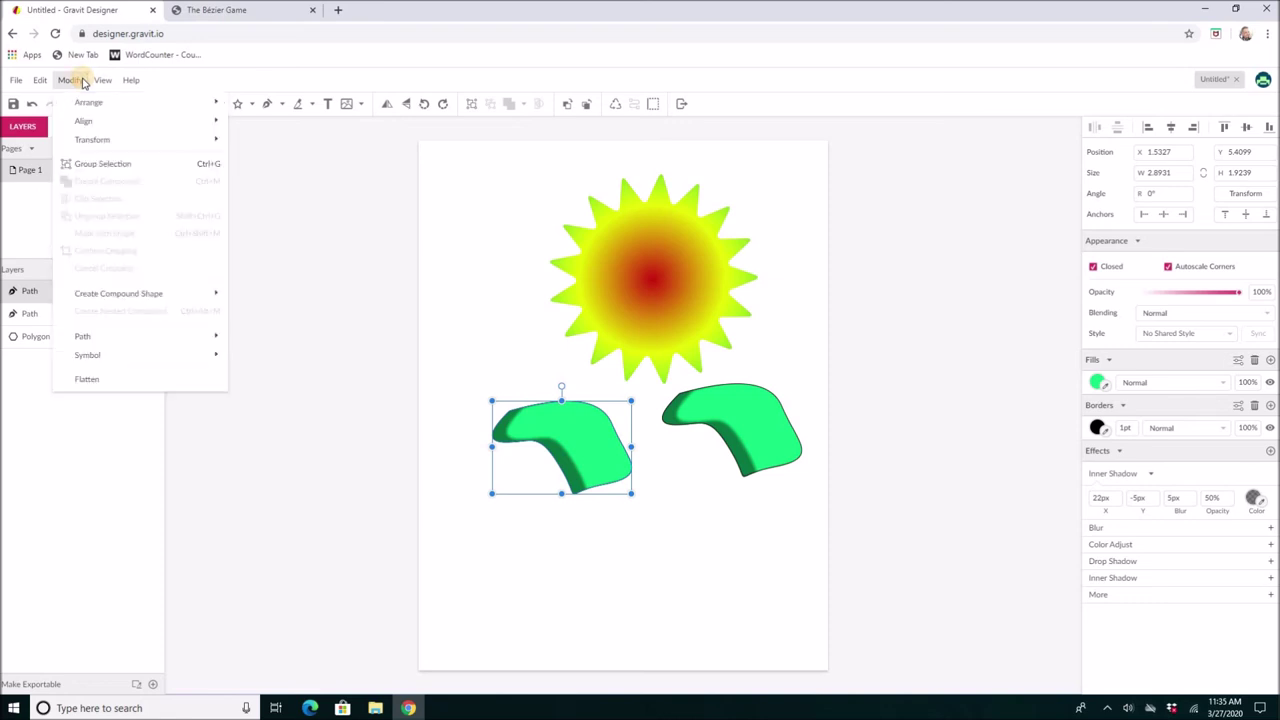
pyautogui.moveTo(94, 140)
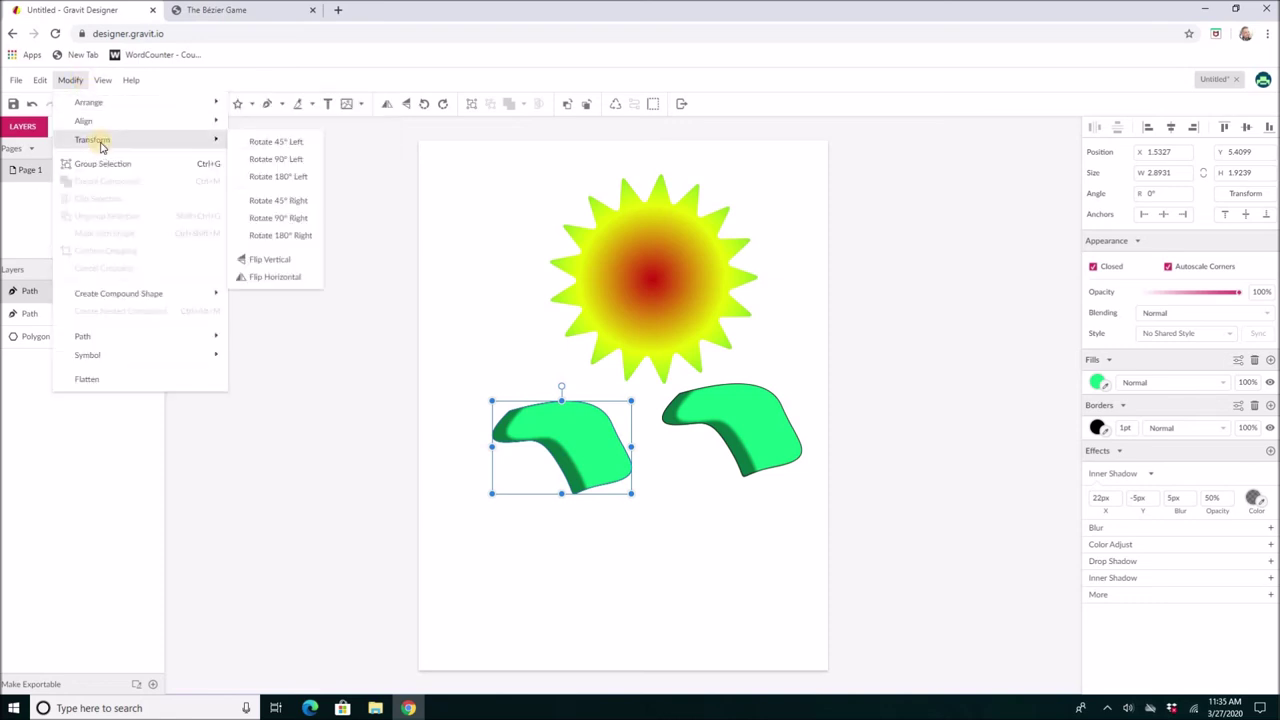
pyautogui.click(292, 260)
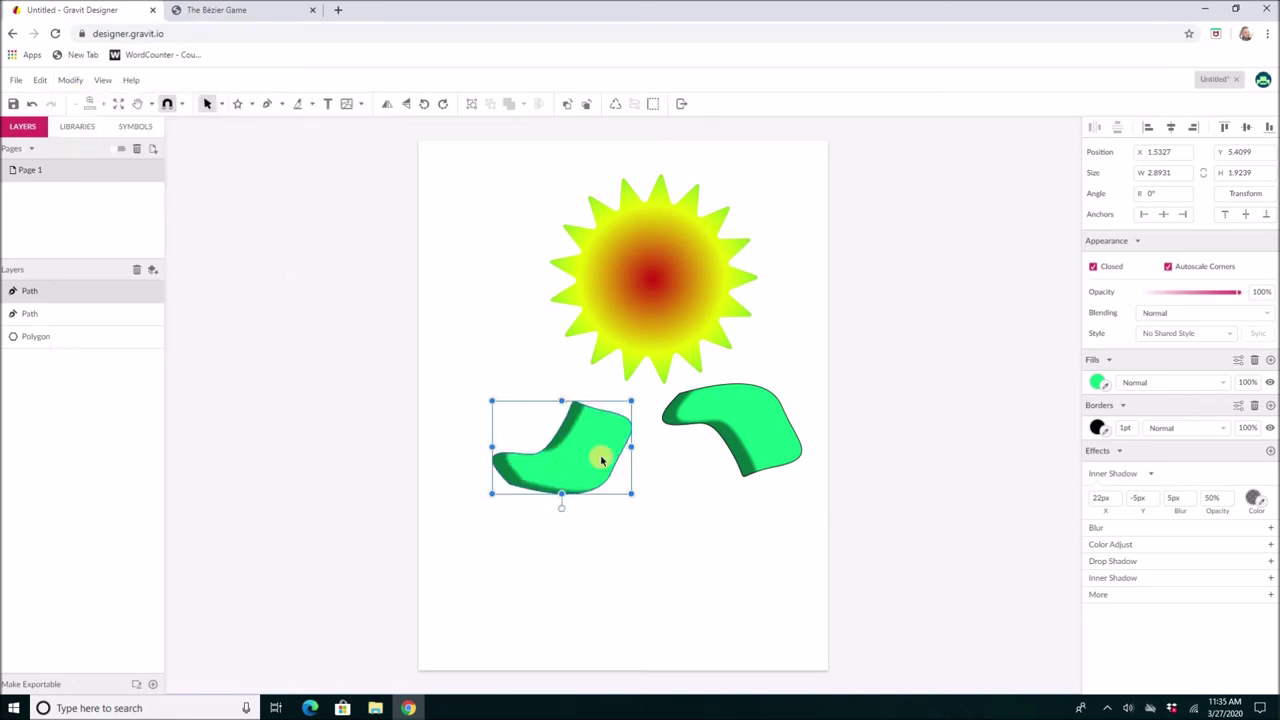
pyautogui.moveTo(560, 510); pyautogui.dragTo(672, 365)
pyautogui.press('Escape')
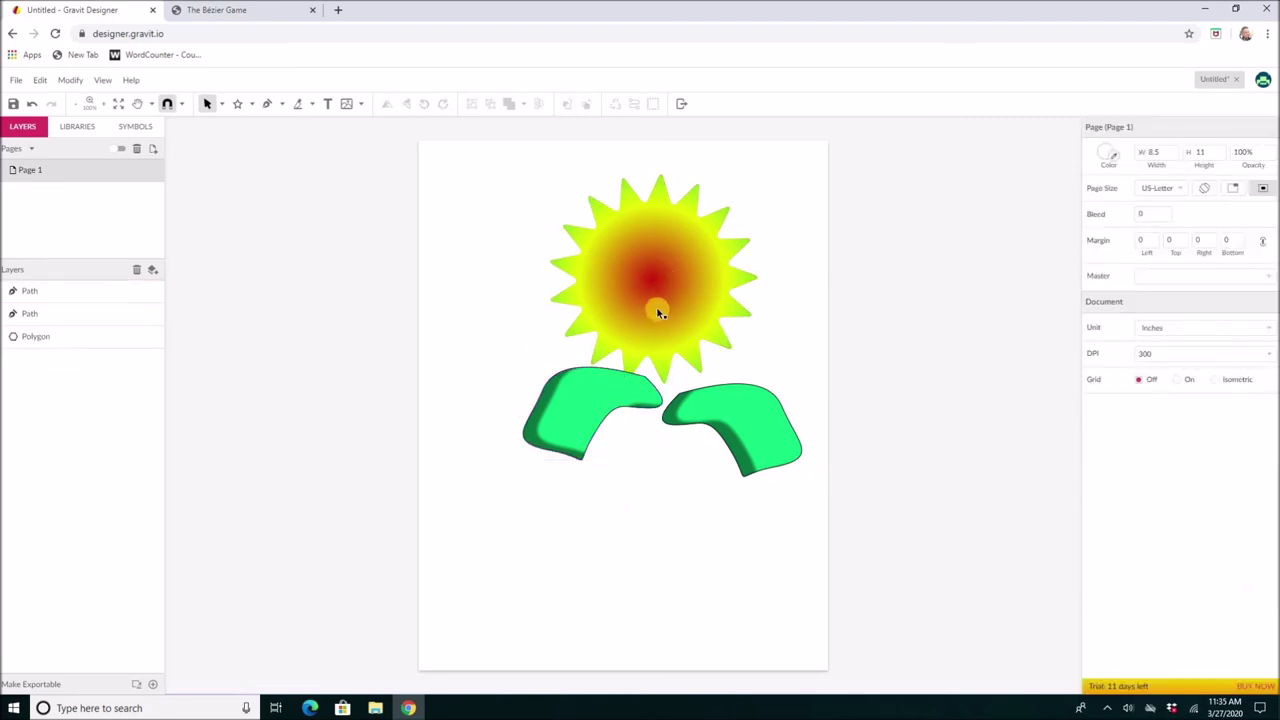
# Marquee-select the sunburst and both leaves and group them with Ctrl+G.
pyautogui.click(706, 419)
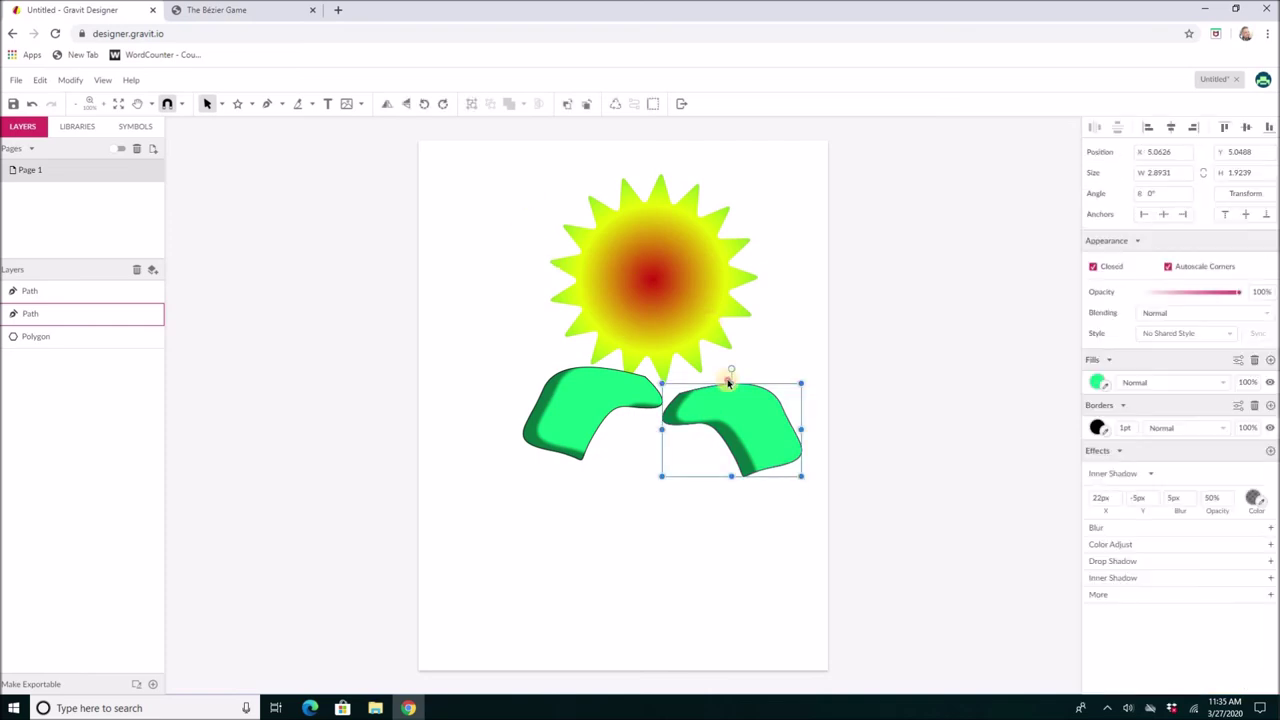
pyautogui.click(751, 463)
pyautogui.moveTo(498, 172); pyautogui.dragTo(757, 503)
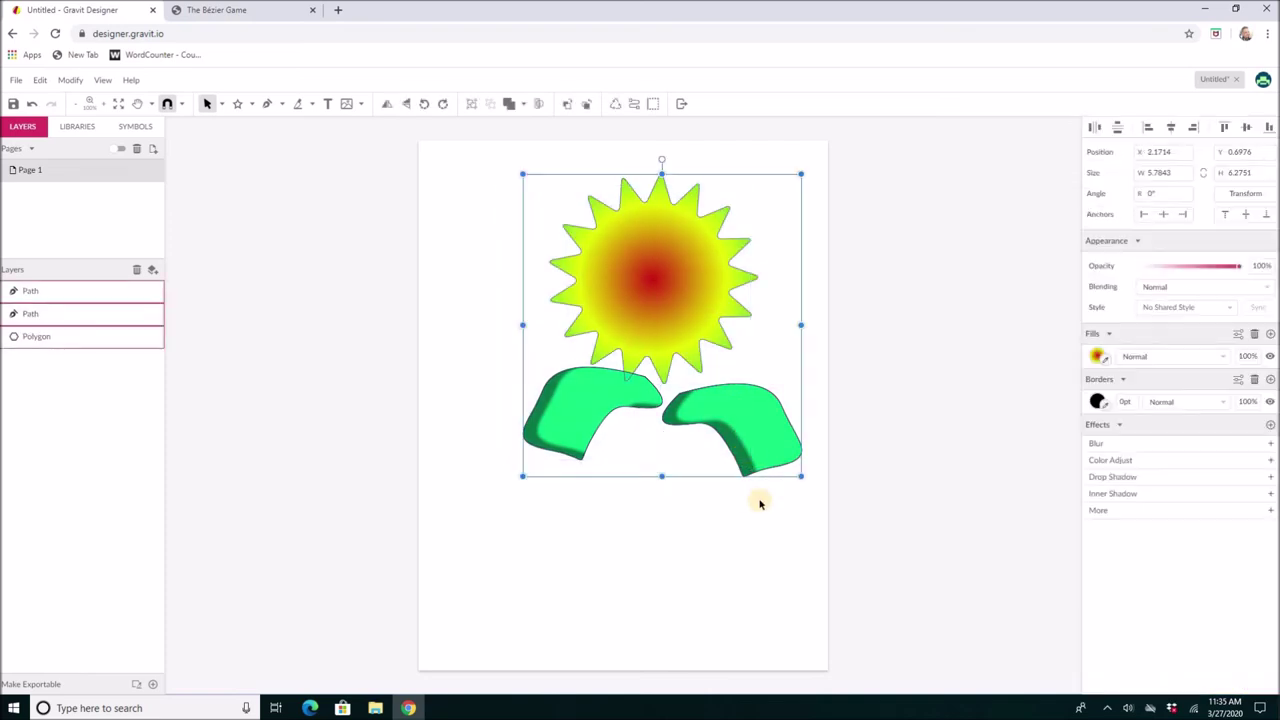
pyautogui.click(41, 80)
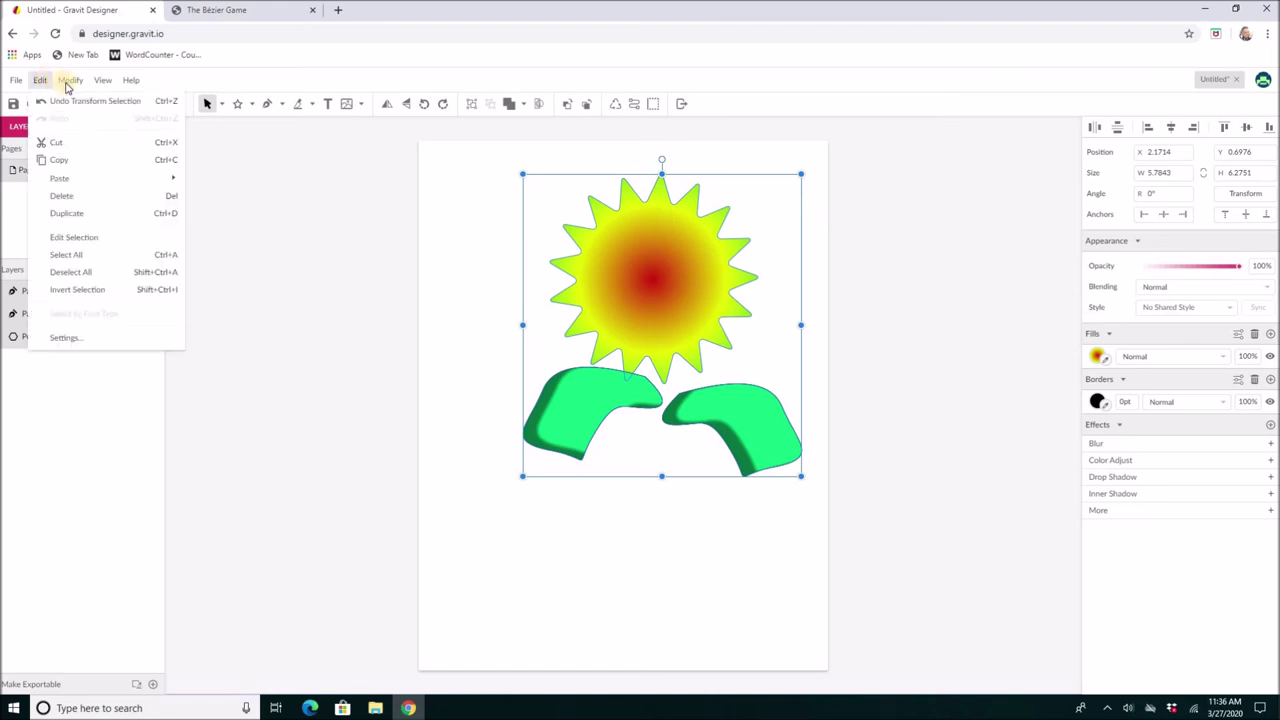
pyautogui.moveTo(68, 80)
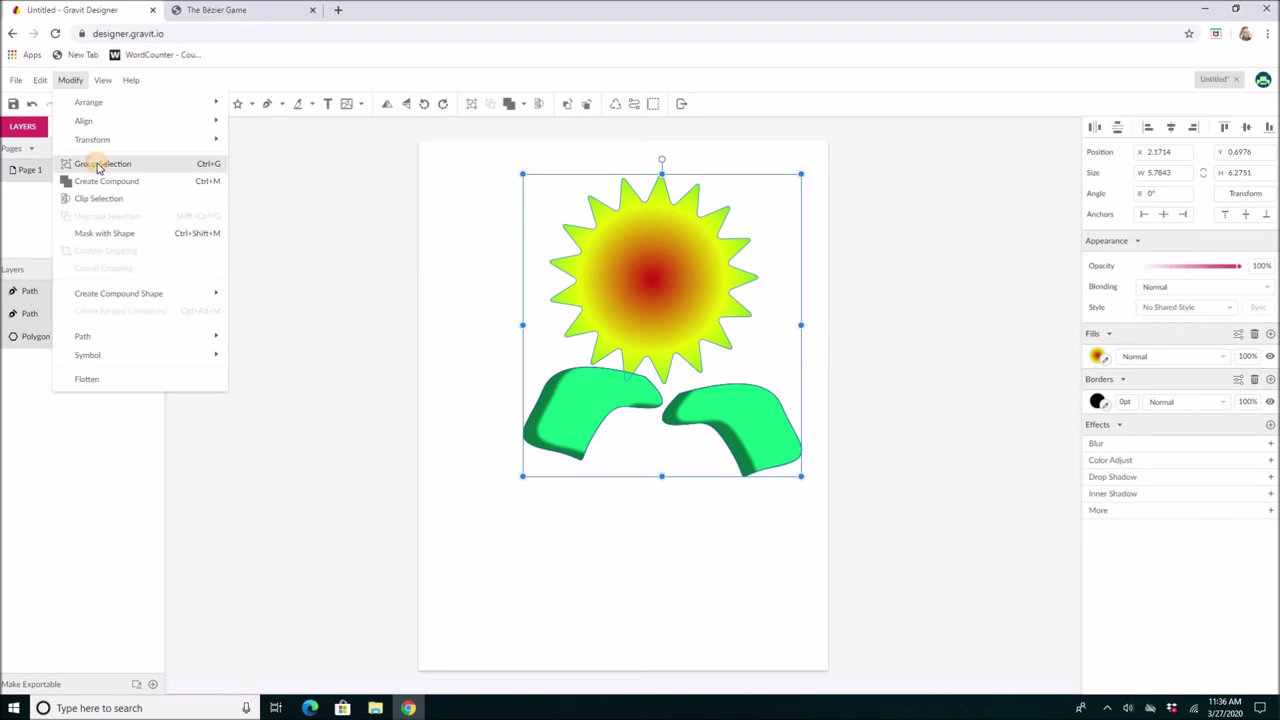
pyautogui.hotkey('ctrl', 'g')
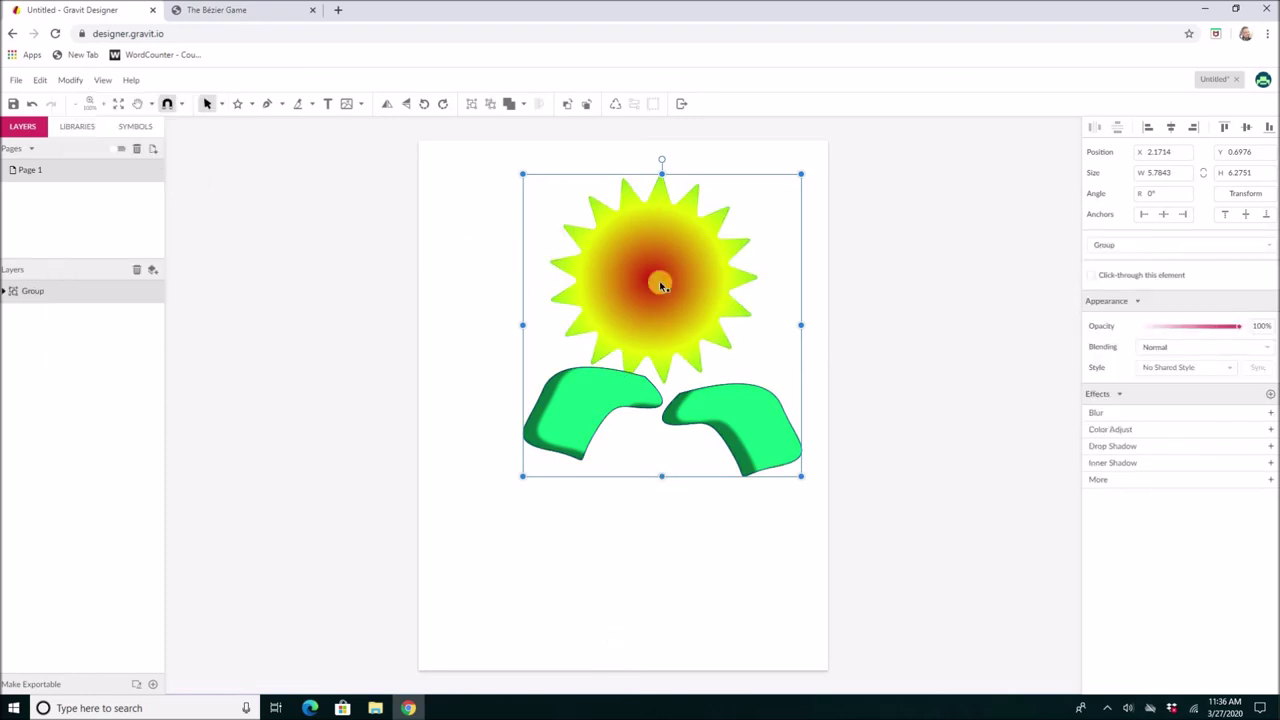
pyautogui.press('Escape')
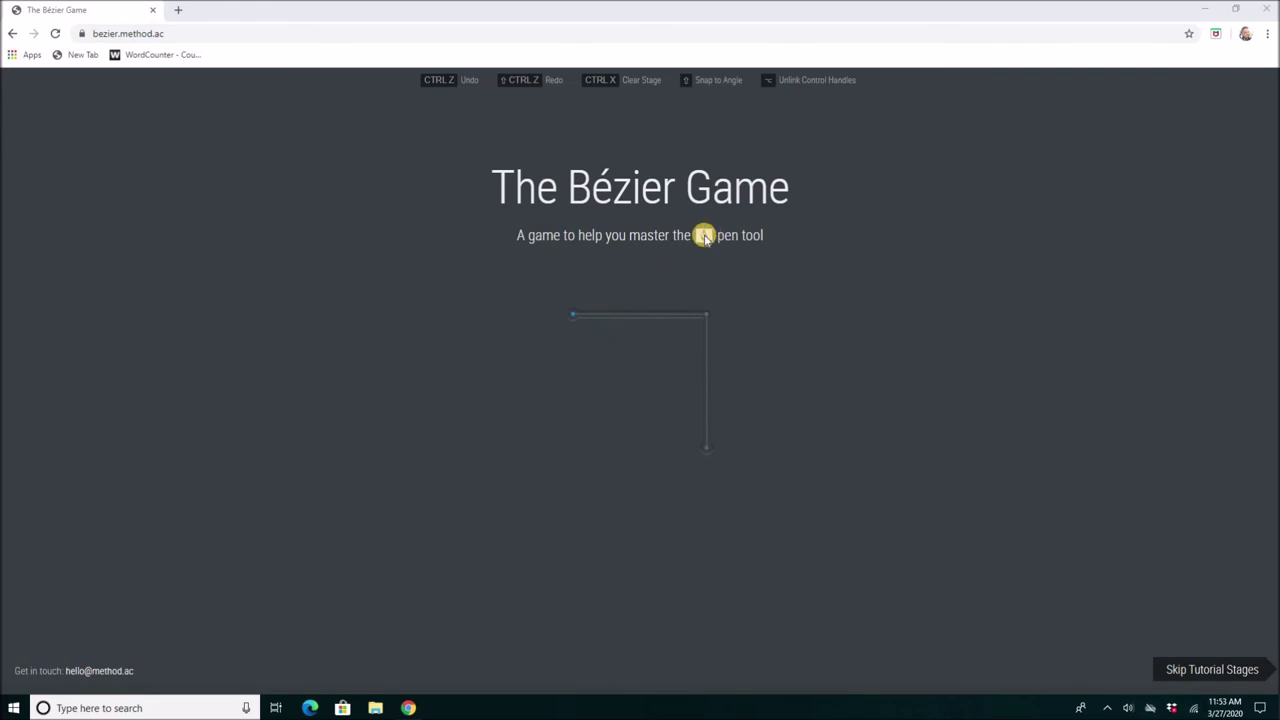
# Trace the L-shaped corner stage with nodes at its start, corner and bottom end.
pyautogui.click(572, 314)
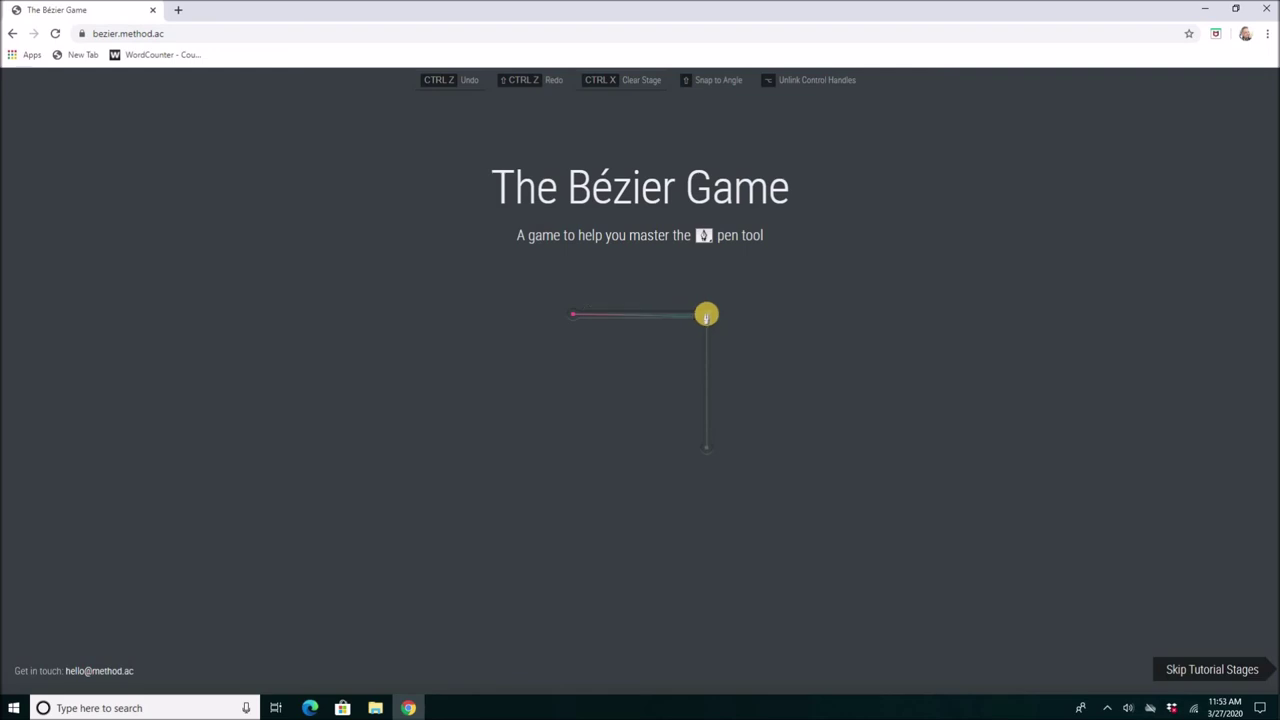
pyautogui.click(706, 315)
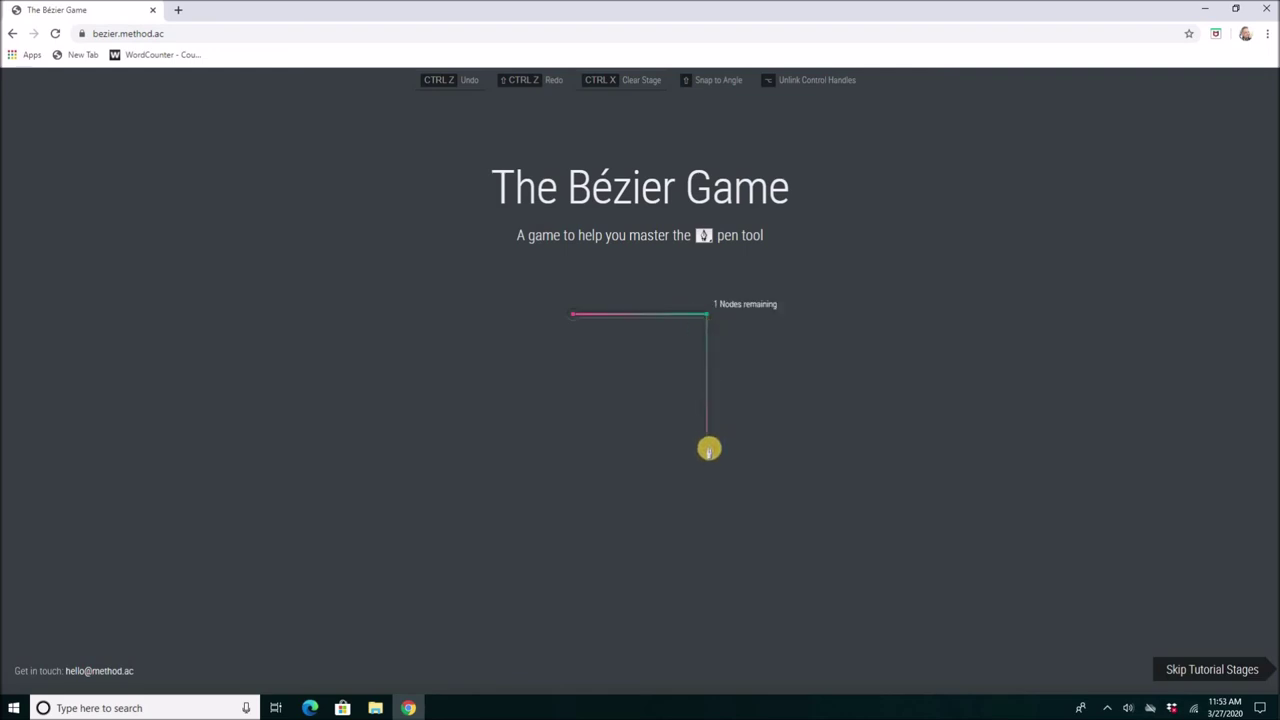
pyautogui.click(708, 450)
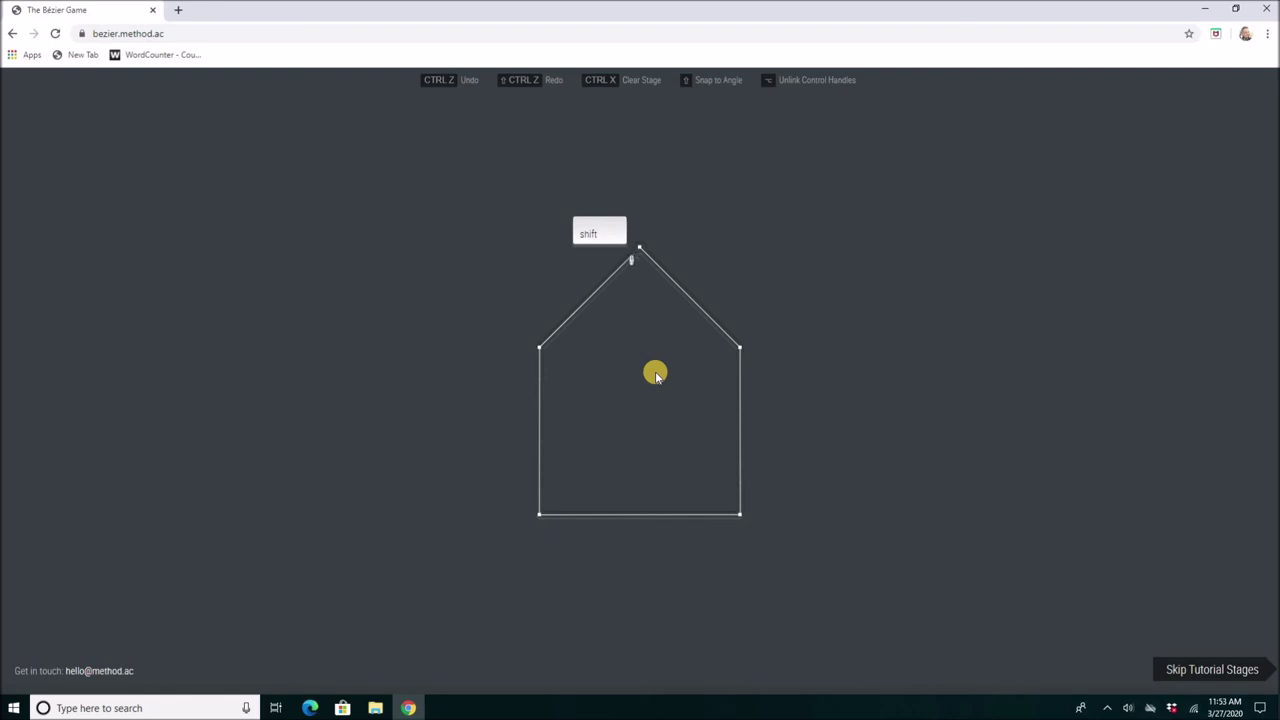
# Outline the house from the roof peak through its four corners, closing back at the peak.
pyautogui.keyDown('shift'); pyautogui.click(639, 248); pyautogui.keyUp('shift')
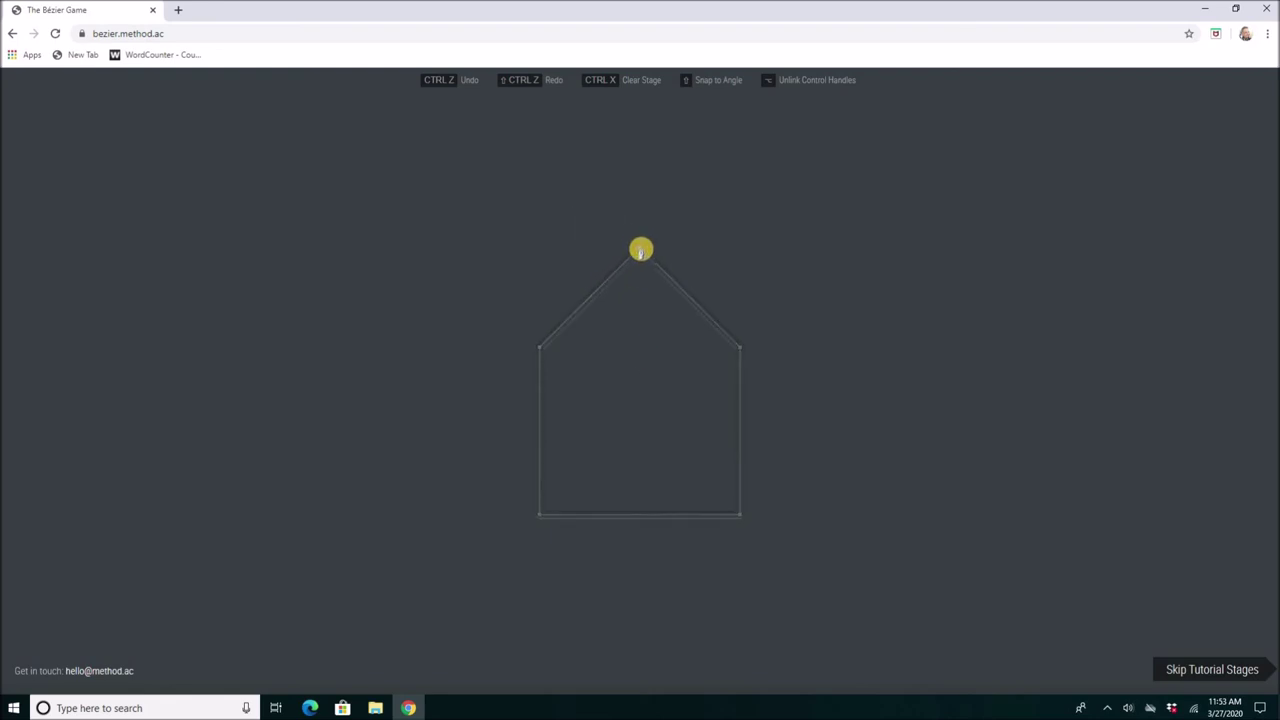
pyautogui.click(639, 248)
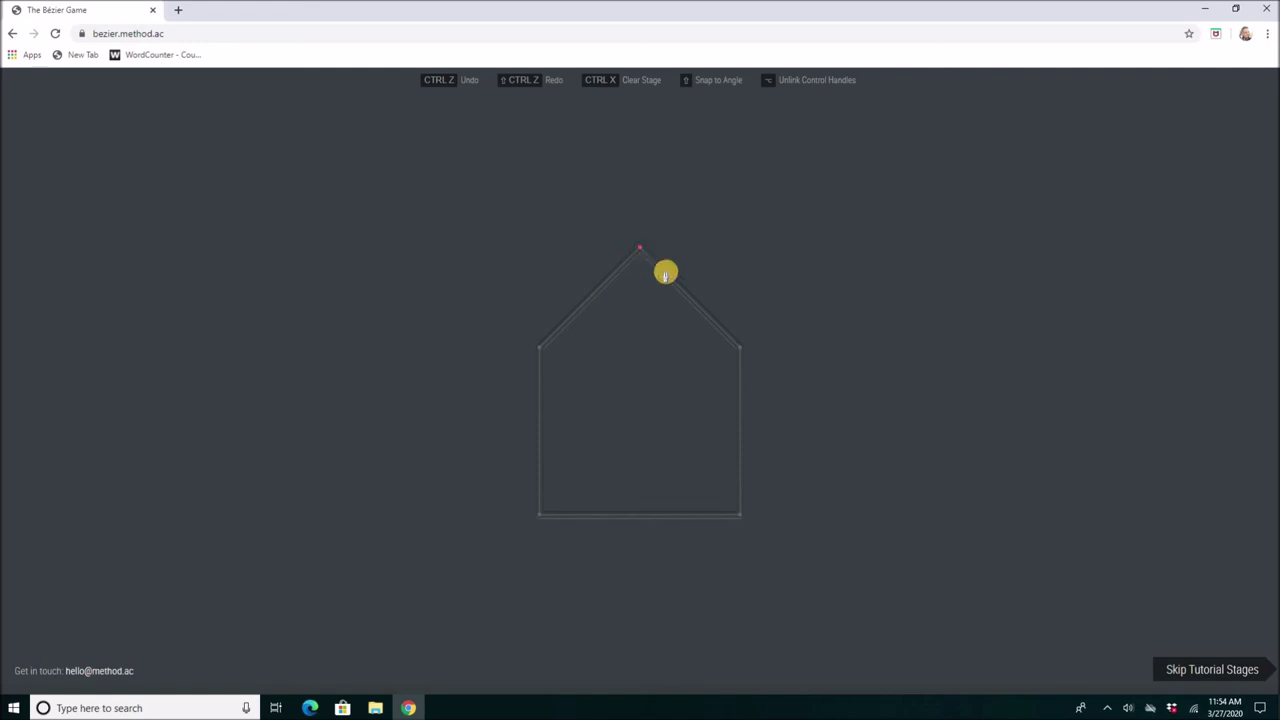
pyautogui.click(740, 348)
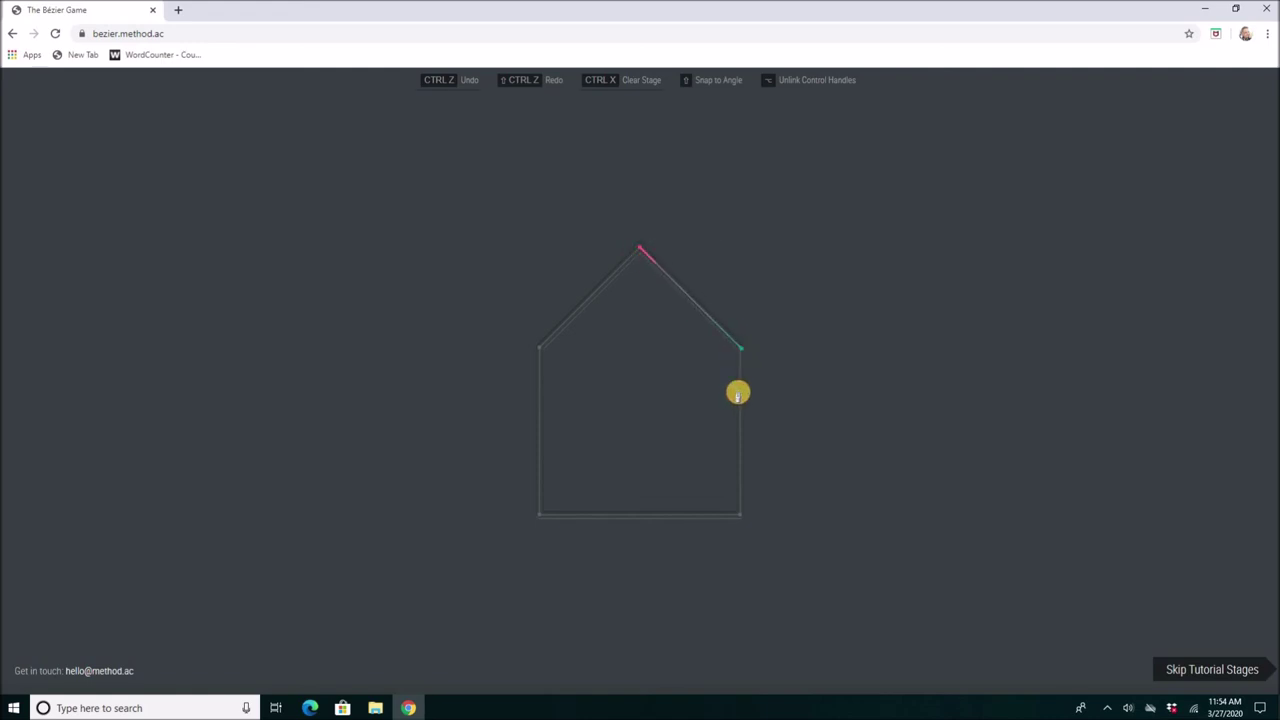
pyautogui.click(740, 514)
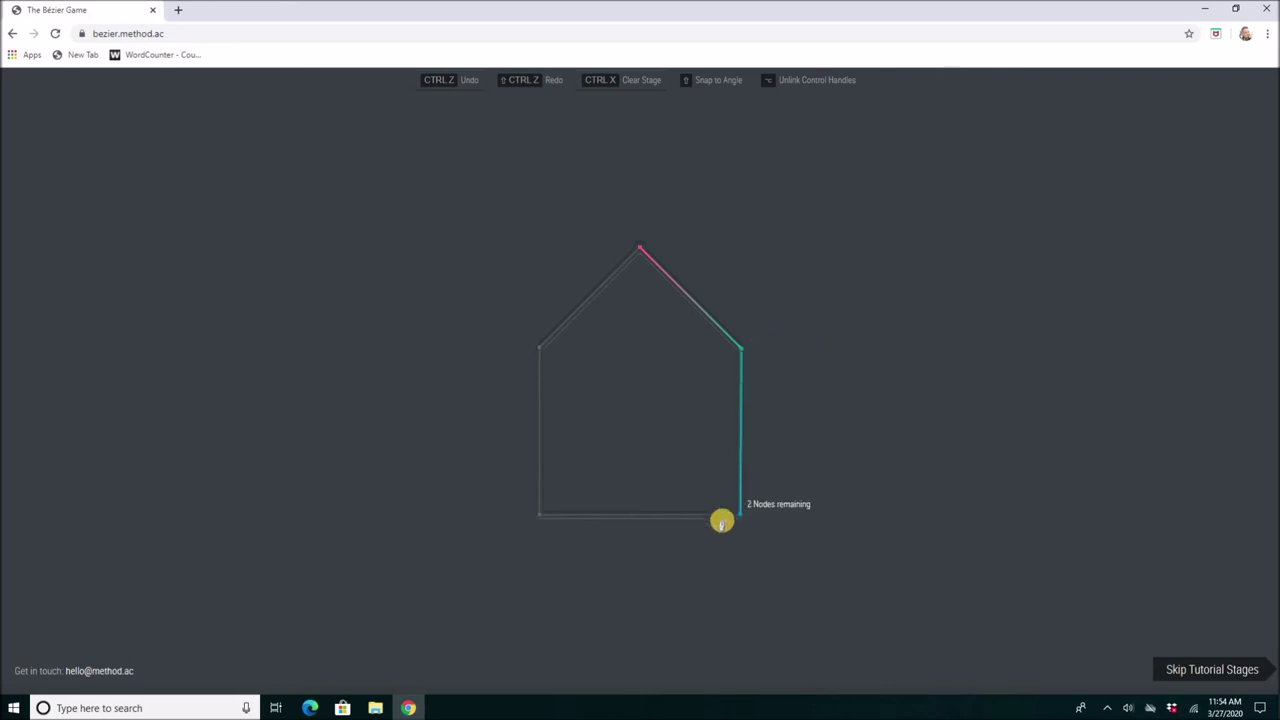
pyautogui.click(540, 516)
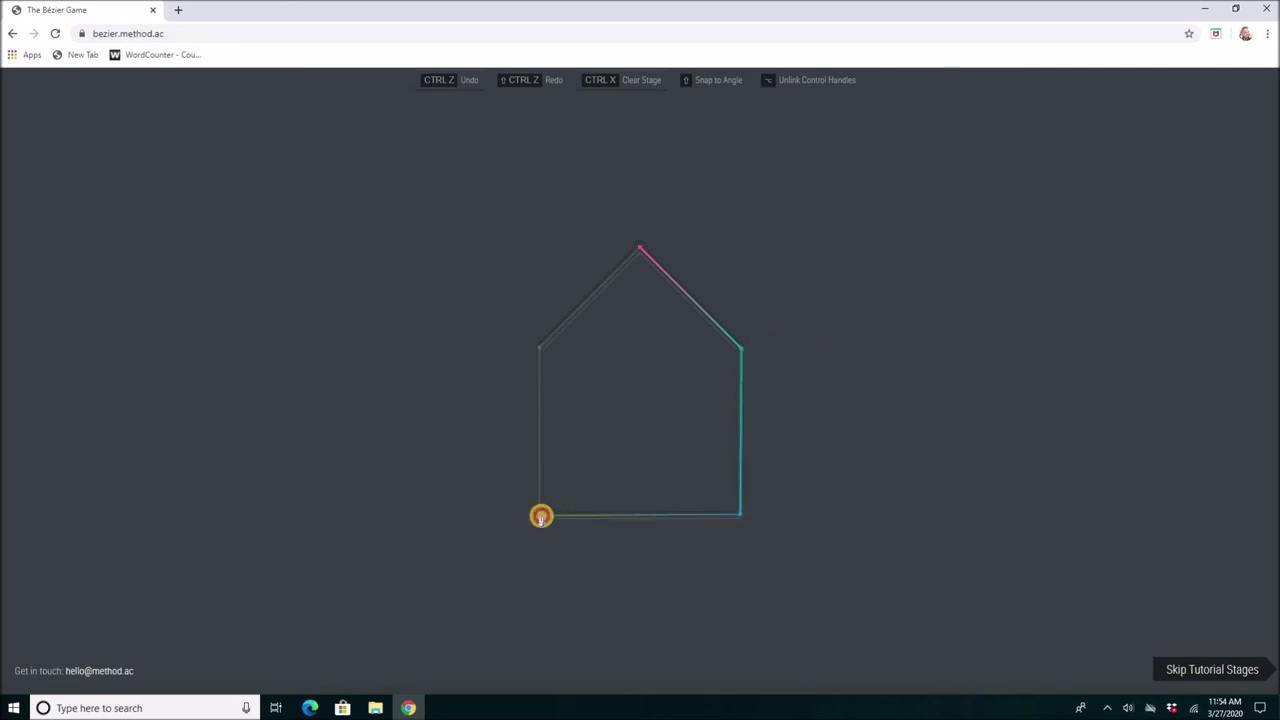
pyautogui.click(540, 349)
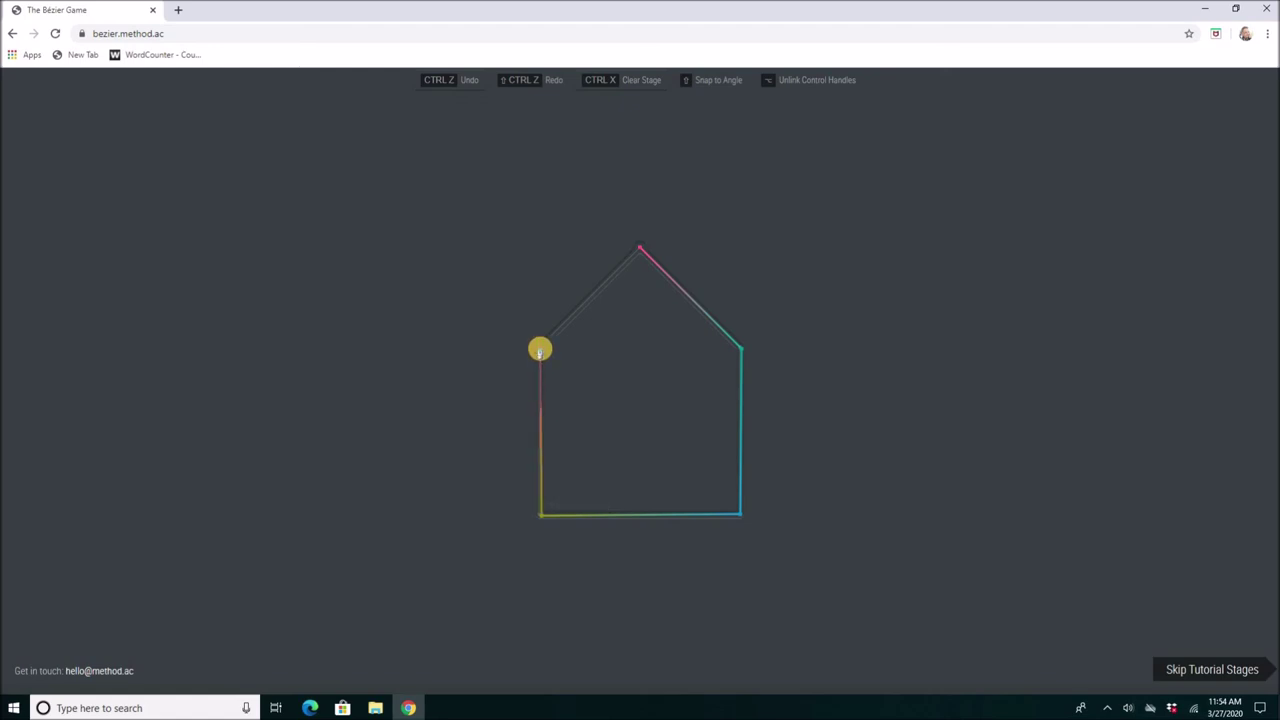
pyautogui.click(640, 250)
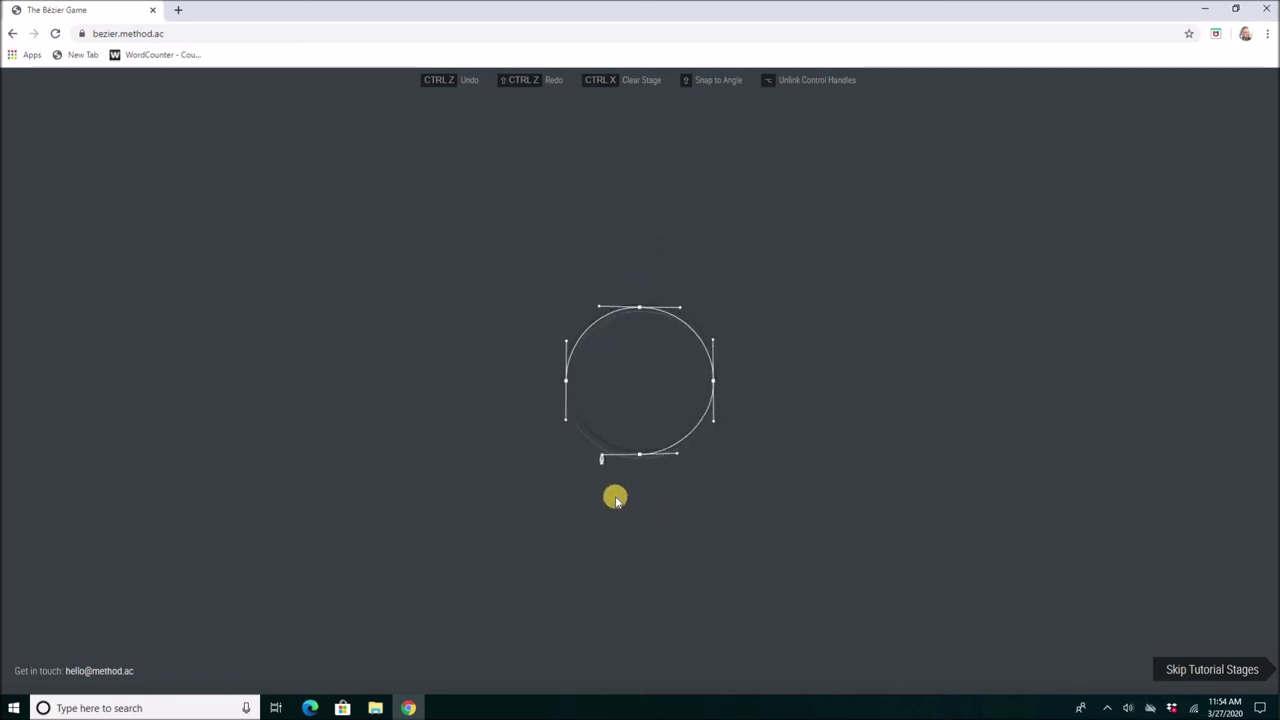
# Place the first node on the circle's left point and try curving a node at the top.
pyautogui.click(566, 382)
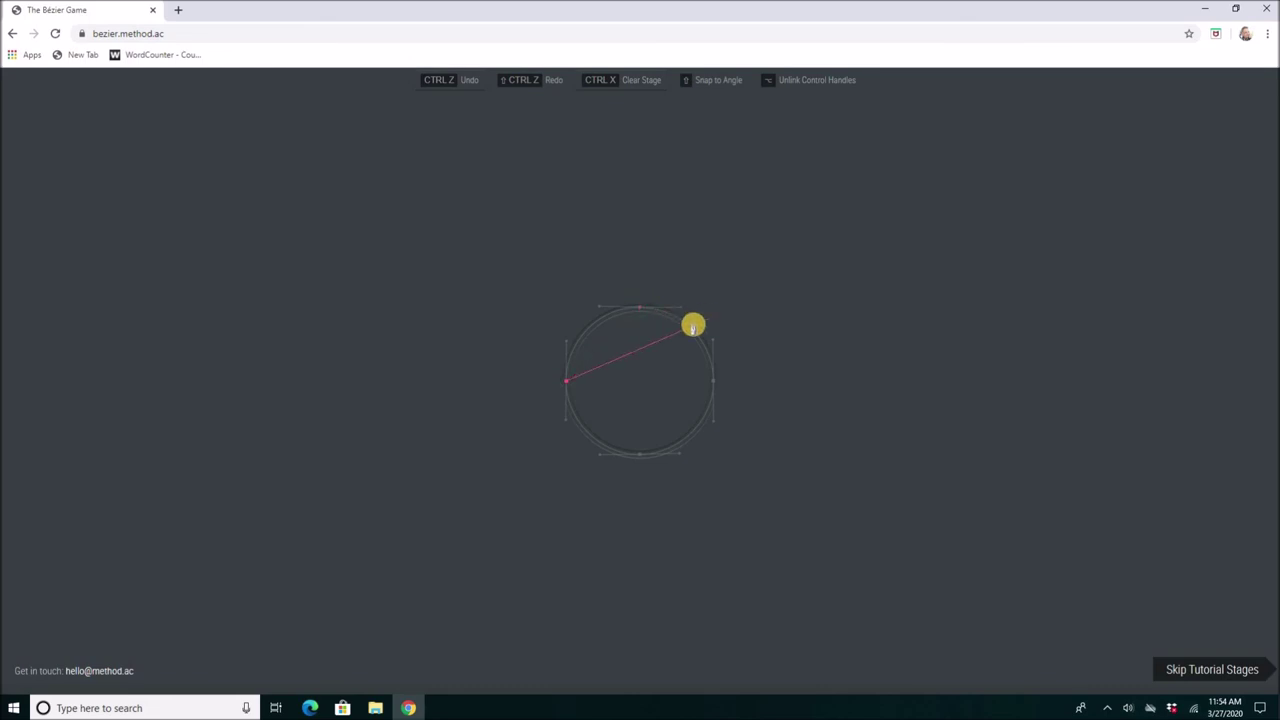
pyautogui.moveTo(639, 307); pyautogui.dragTo(733, 246)
pyautogui.moveTo(743, 337); pyautogui.dragTo(680, 313)
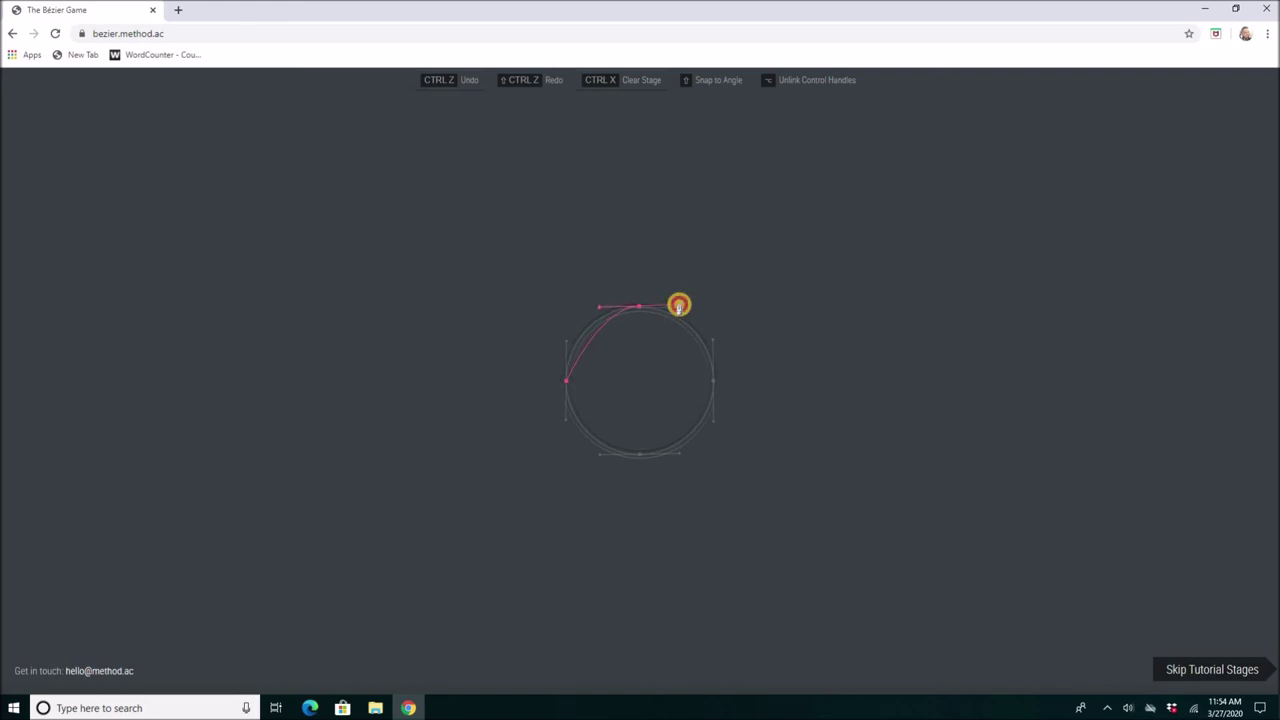
pyautogui.moveTo(681, 307); pyautogui.dragTo(645, 311)
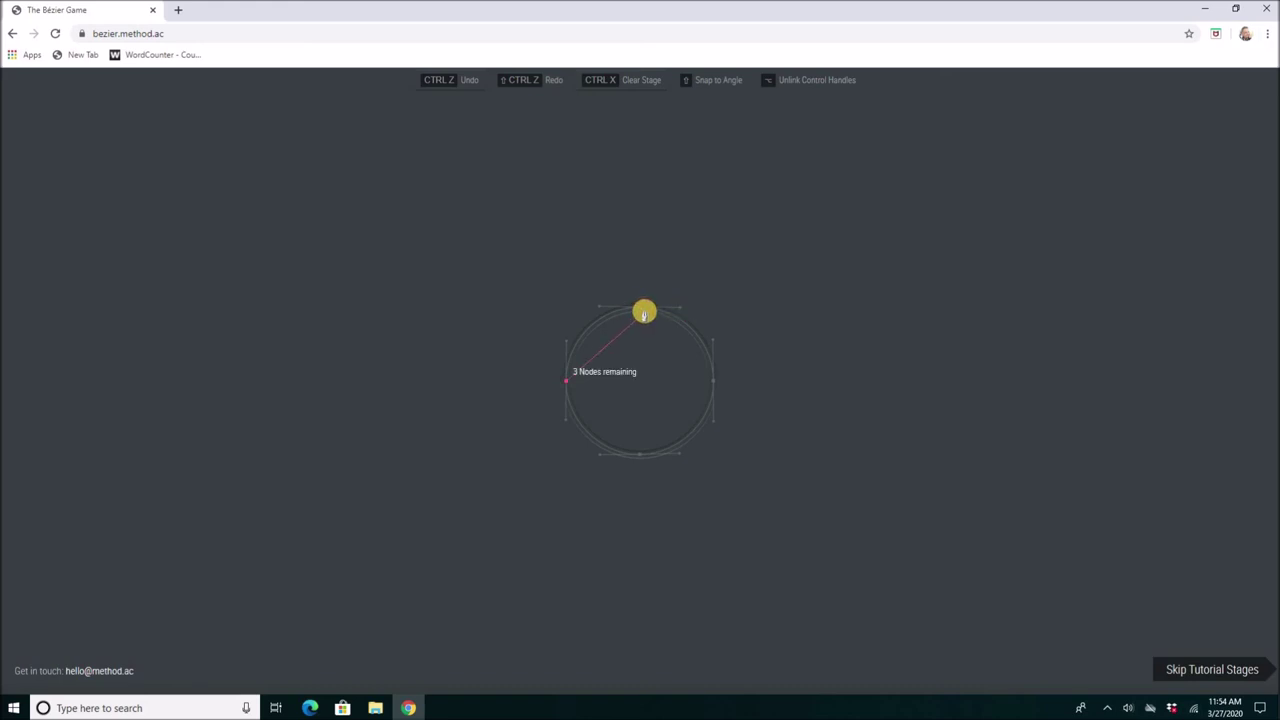
pyautogui.click(668, 311)
pyautogui.moveTo(668, 311); pyautogui.dragTo(680, 307)
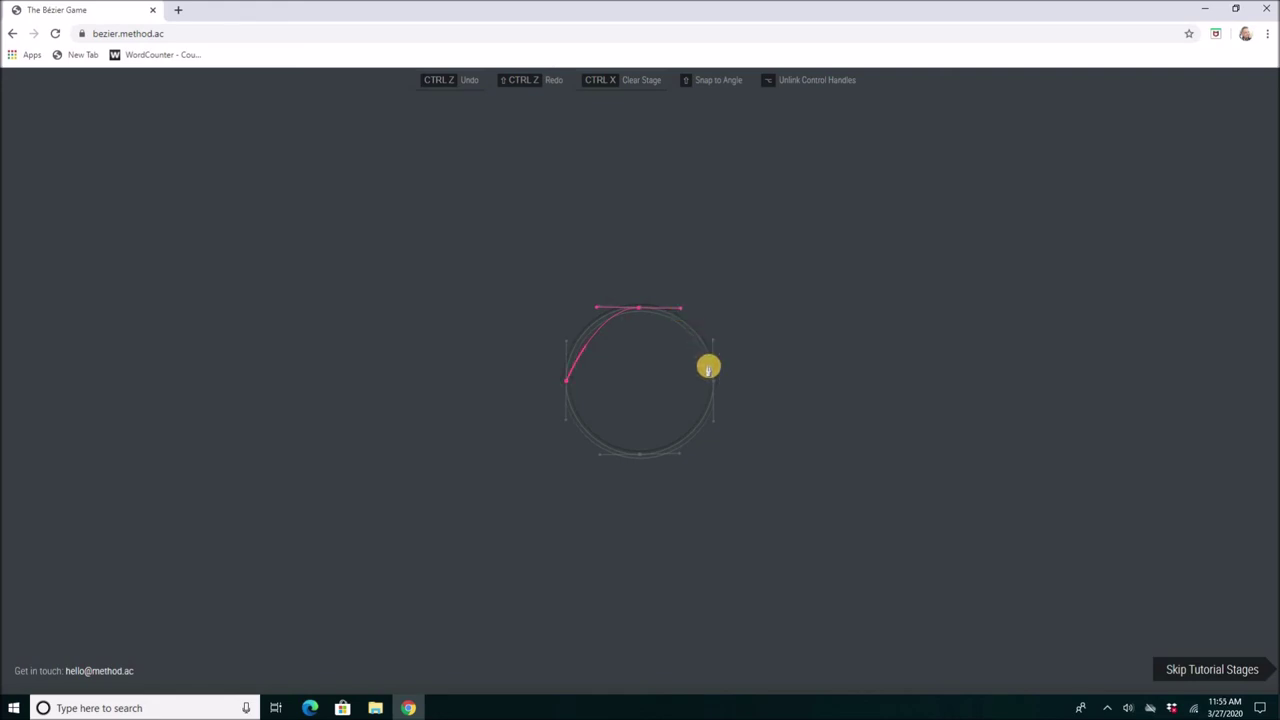
# Undo the failed top, right-side and bottom node attempts, leaving only the left starting node.
pyautogui.hotkey('ctrl', 'z')
pyautogui.moveTo(713, 385); pyautogui.dragTo(640, 451)
pyautogui.hotkey('ctrl', 'z')
pyautogui.click(640, 452)
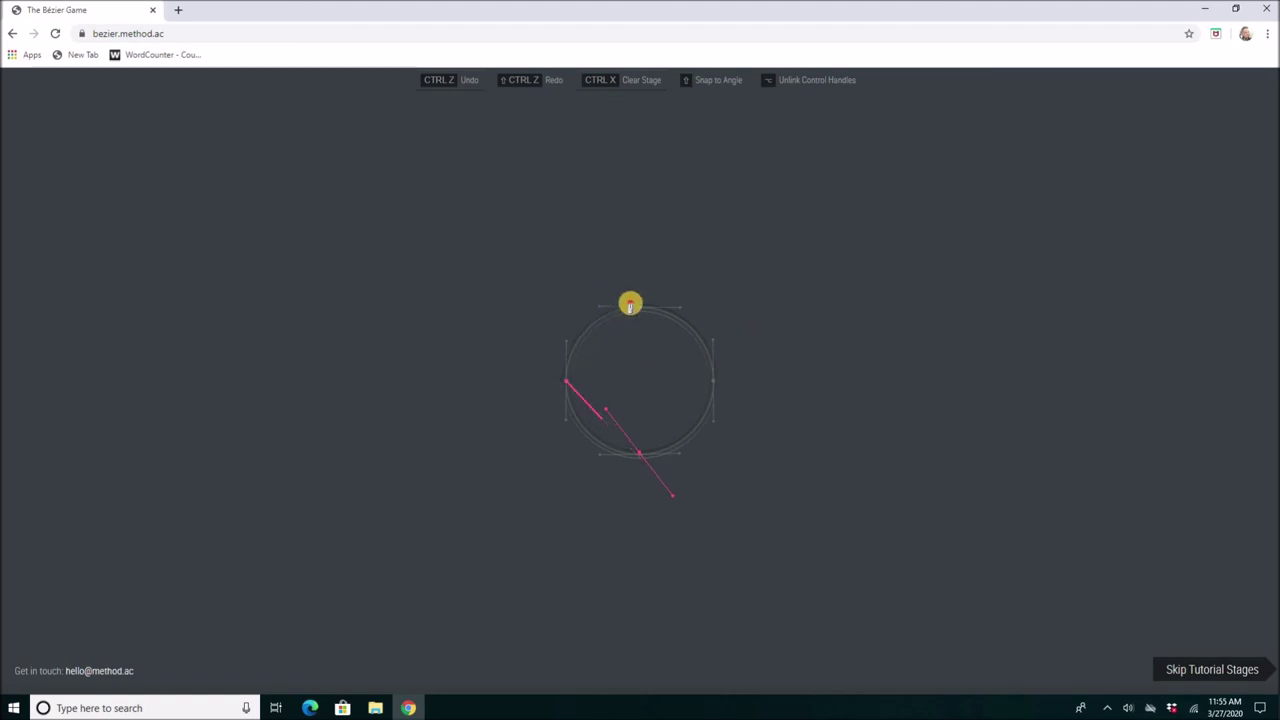
pyautogui.hotkey('ctrl', 'z')
pyautogui.moveTo(629, 300); pyautogui.dragTo(680, 353)
pyautogui.hotkey('ctrl', 'z')
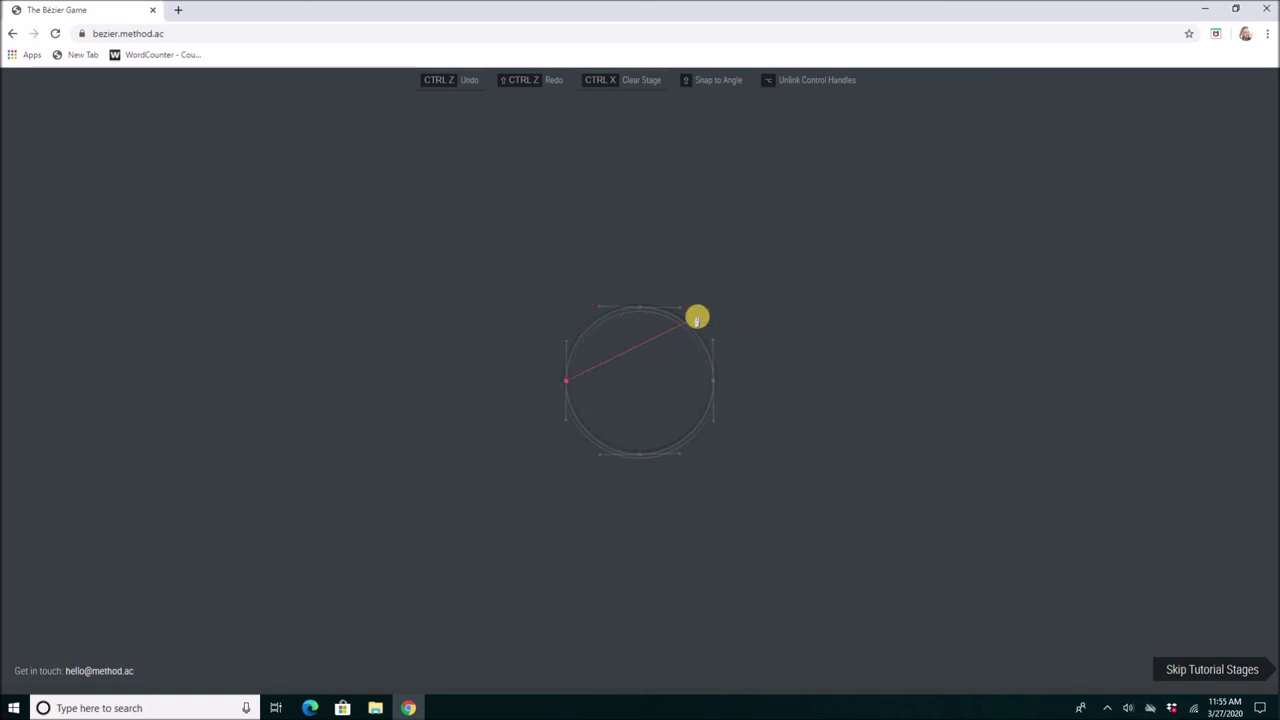